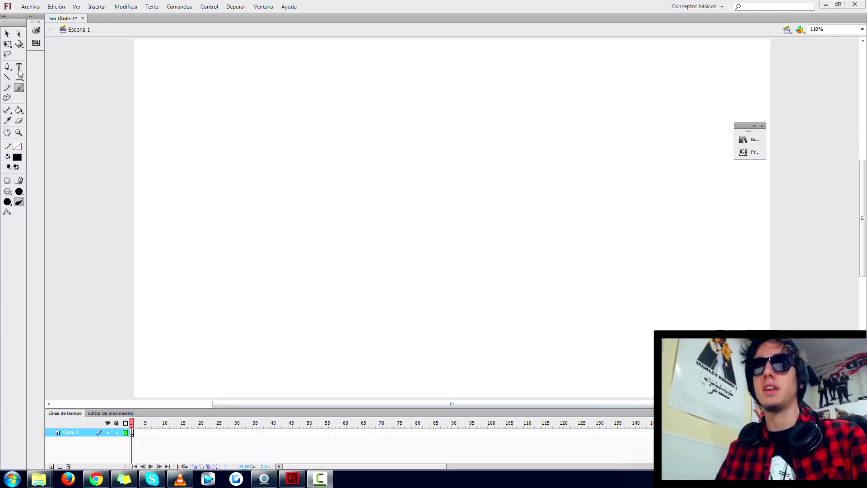
Review the document type, stage size and frame rate options for a new document without creating one.
click(18, 88)
click(20, 90)
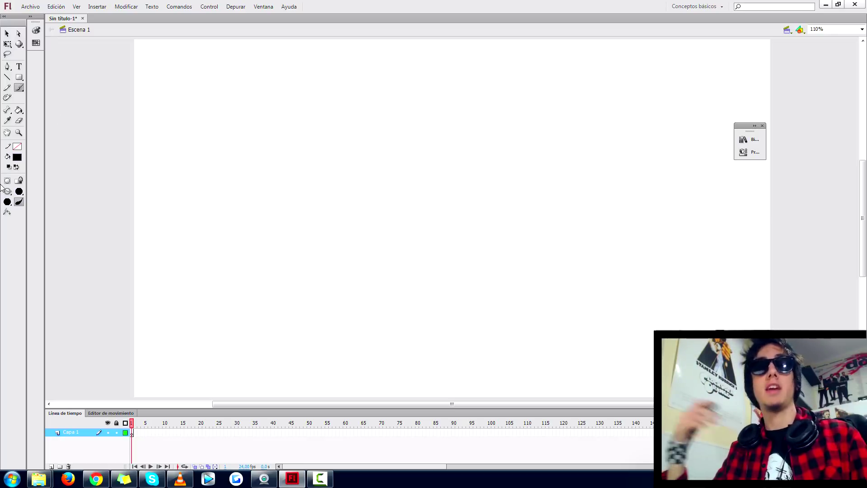
click(7, 43)
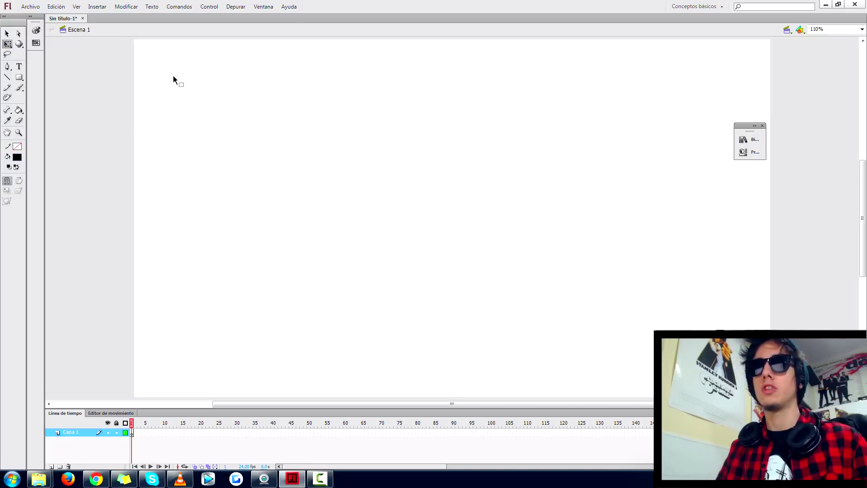
click(20, 6)
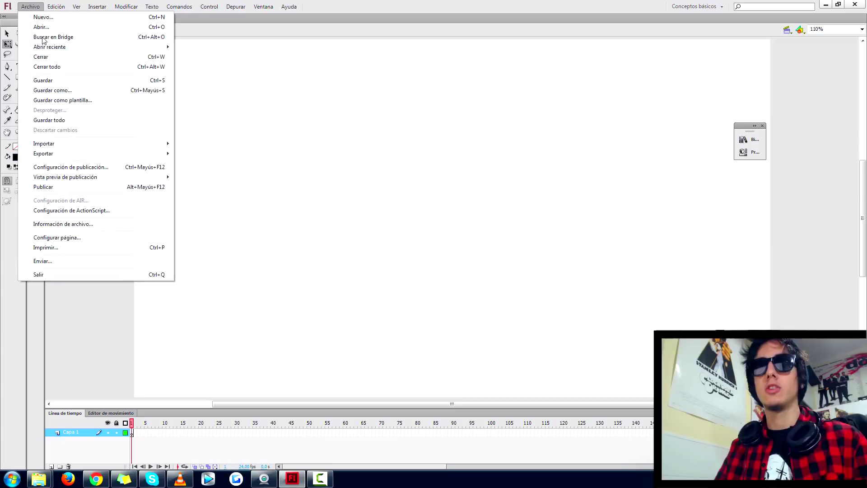
click(60, 18)
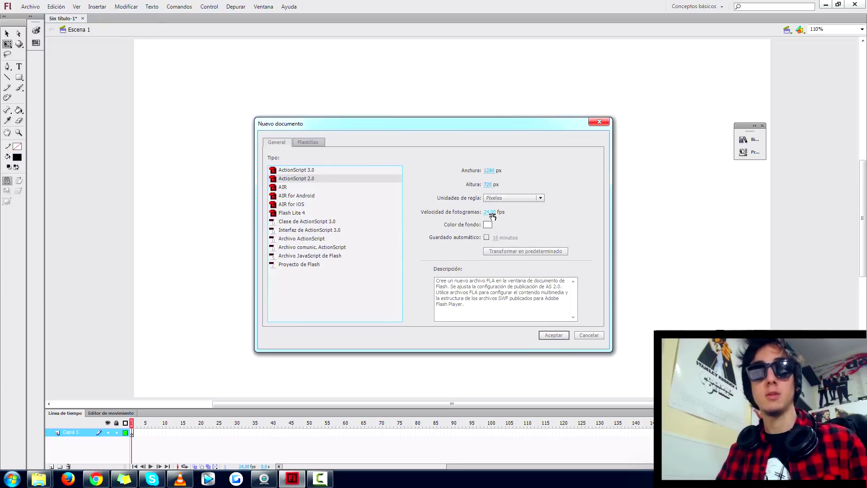
click(599, 122)
Choose the Brush tool with the largest brush size.
key(b)
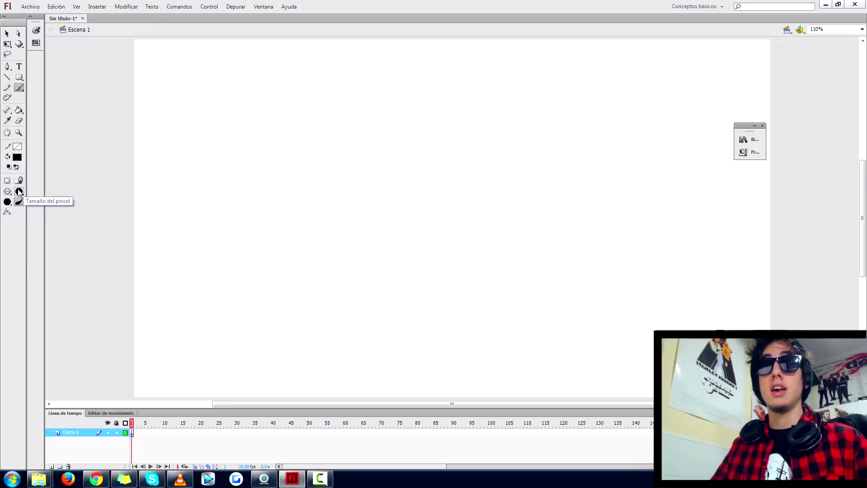
click(92, 187)
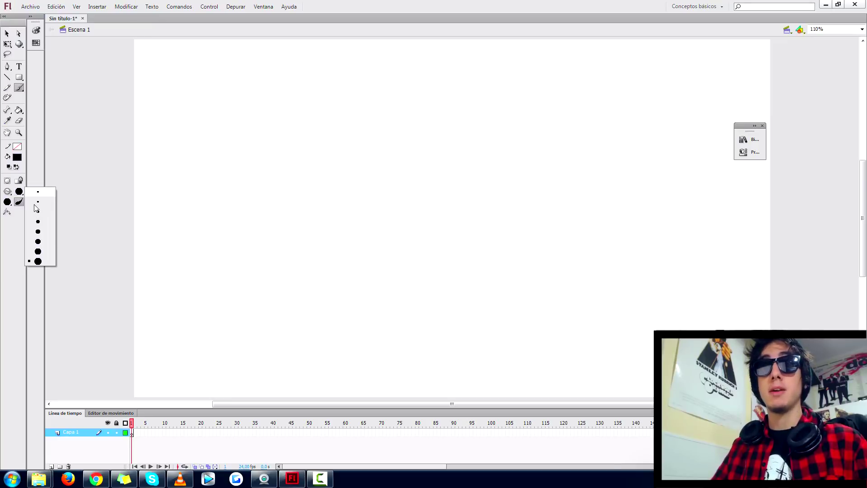
click(40, 261)
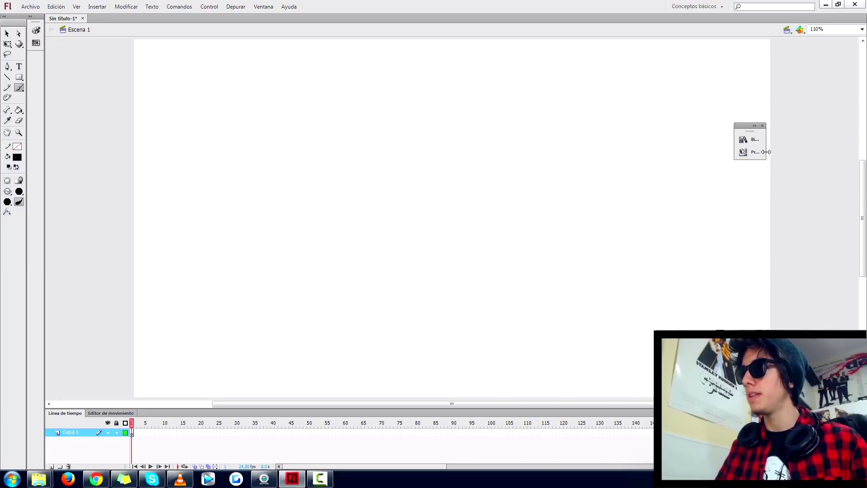
Widen the floating panel group so its names are readable and check the Brush tool's fill and smoothing properties.
drag(765, 151, 782, 151)
click(764, 152)
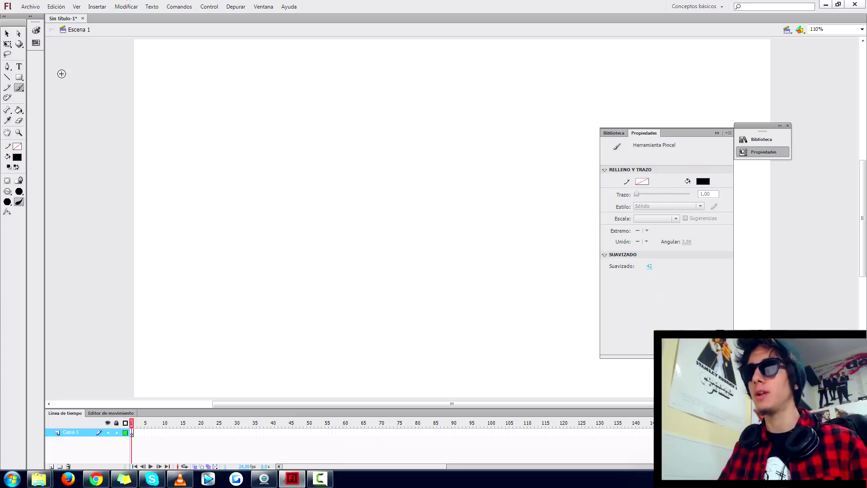
click(20, 88)
click(20, 86)
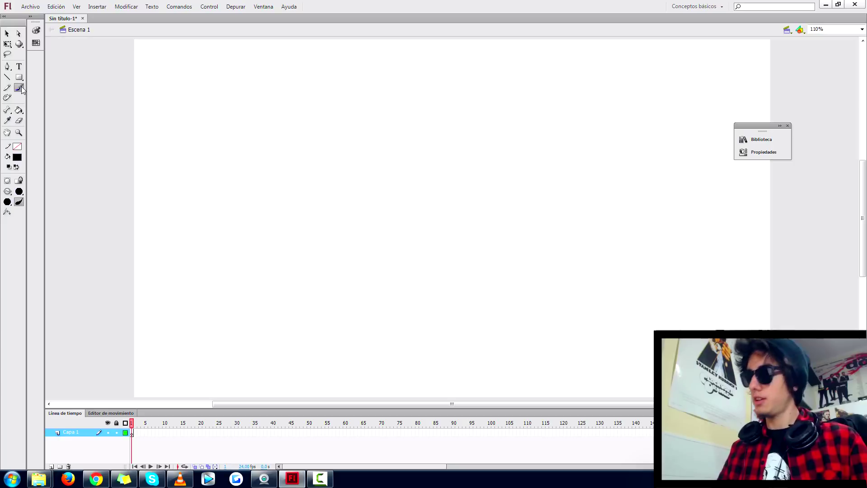
Sketch a cartoon face's round eyes with pupils, long nose and smiling mouth in black brush strokes mid-stage.
drag(414, 235, 441, 260)
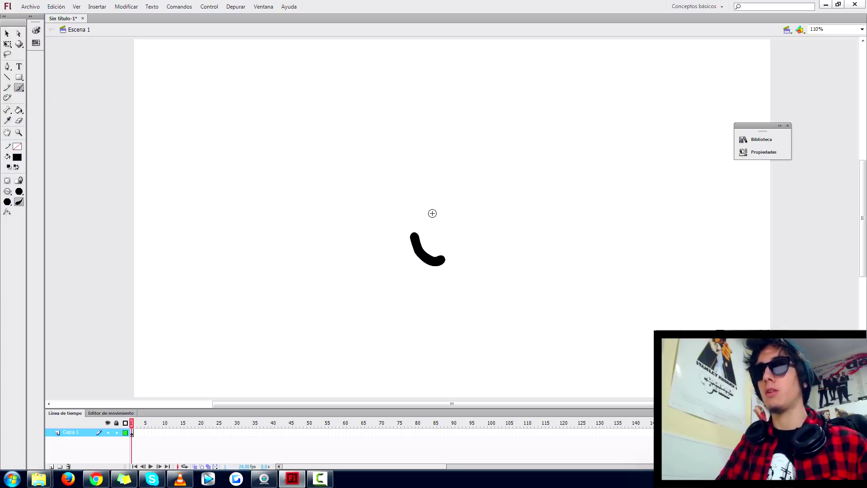
key(ctrl+z)
click(401, 147)
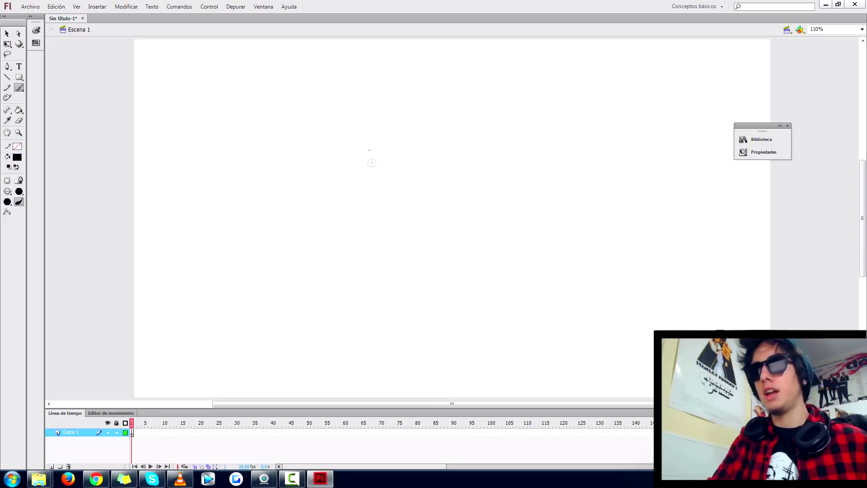
drag(374, 154, 376, 155)
click(373, 178)
drag(419, 179, 418, 177)
click(437, 175)
mouse_move(391, 150)
mouse_down()
mouse_move(396, 242)
mouse_move(421, 211)
mouse_up()
drag(427, 206, 437, 218)
mouse_move(352, 250)
mouse_down()
mouse_move(453, 236)
mouse_move(441, 249)
mouse_up()
Complete the cartoon head with a pointed jaw, an ear, raised brows and spiky hair.
drag(353, 123, 373, 168)
mouse_move(354, 191)
mouse_down()
mouse_move(347, 258)
mouse_move(477, 222)
mouse_up()
drag(474, 203, 478, 215)
mouse_move(486, 212)
mouse_down()
mouse_move(507, 190)
mouse_move(500, 181)
mouse_up()
drag(391, 133, 467, 194)
drag(332, 168, 329, 167)
drag(339, 117, 357, 186)
drag(379, 74, 410, 46)
mouse_move(402, 68)
mouse_down()
mouse_move(521, 58)
mouse_move(515, 182)
mouse_up()
drag(503, 228, 516, 270)
drag(479, 237, 507, 278)
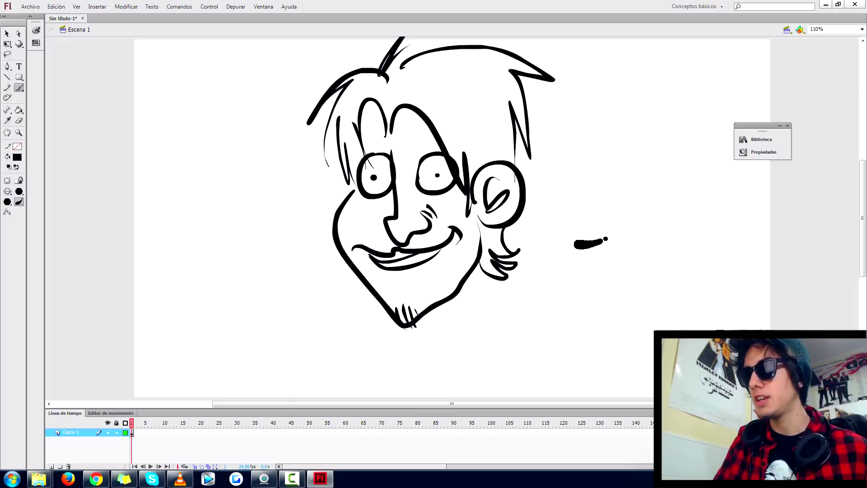
Try brush strokes of varying thickness in the empty area beside the cartoon head.
drag(618, 199, 610, 202)
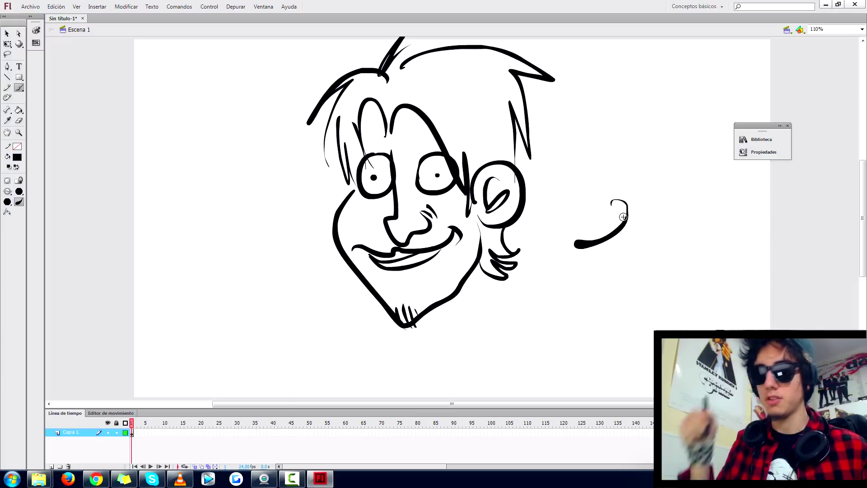
key(ctrl+z)
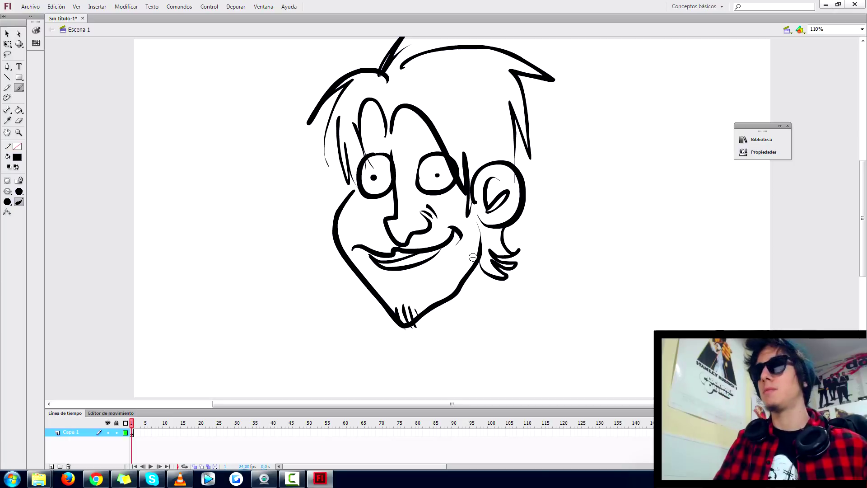
drag(541, 226, 608, 166)
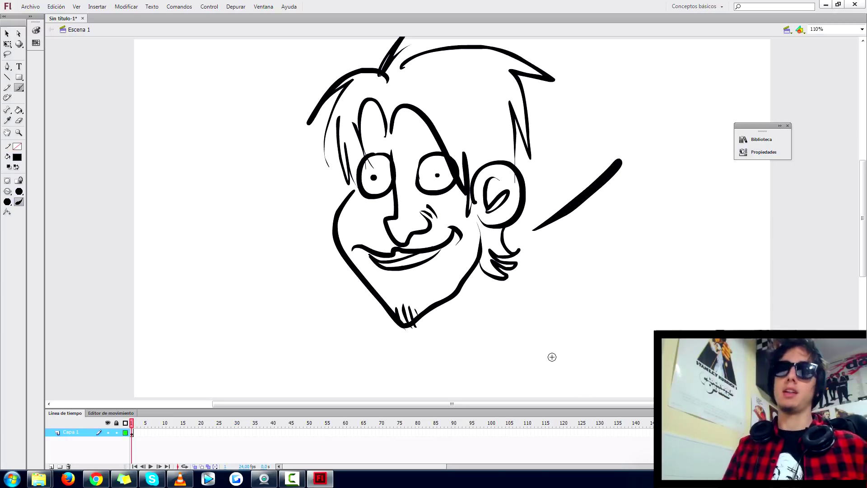
Undo every brush stroke of the cartoon head until the stage is empty.
key(ctrl+z)
key(ctrl+z)
key(ctrl+z)
key(ctrl+z)
key(ctrl+z)
key(ctrl+z)
key(ctrl+z)
key(ctrl+z)
key(ctrl+z)
key(ctrl+z)
key(ctrl+z)
key(ctrl+z)
key(ctrl+z)
key(ctrl+z)
key(ctrl+z)
key(ctrl+z)
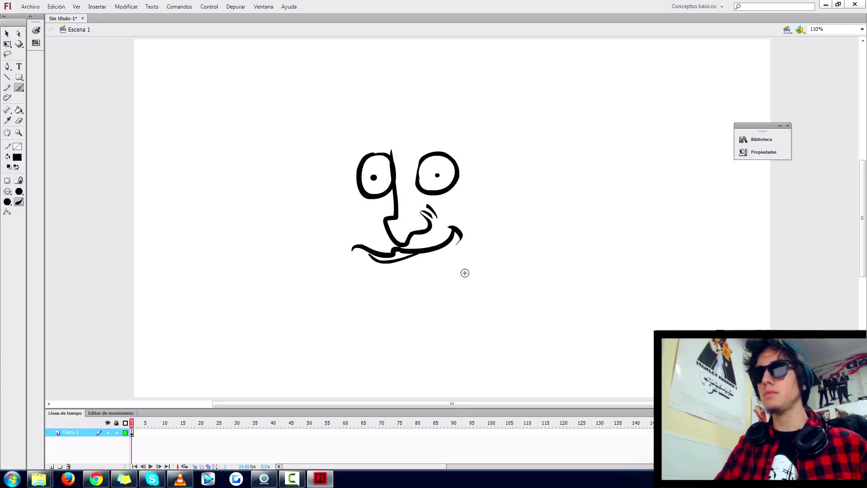
key(ctrl+z)
key(ctrl+z)
key(ctrl+z)
key(ctrl+z)
key(ctrl+z)
key(ctrl+z)
key(ctrl+z)
key(ctrl+z)
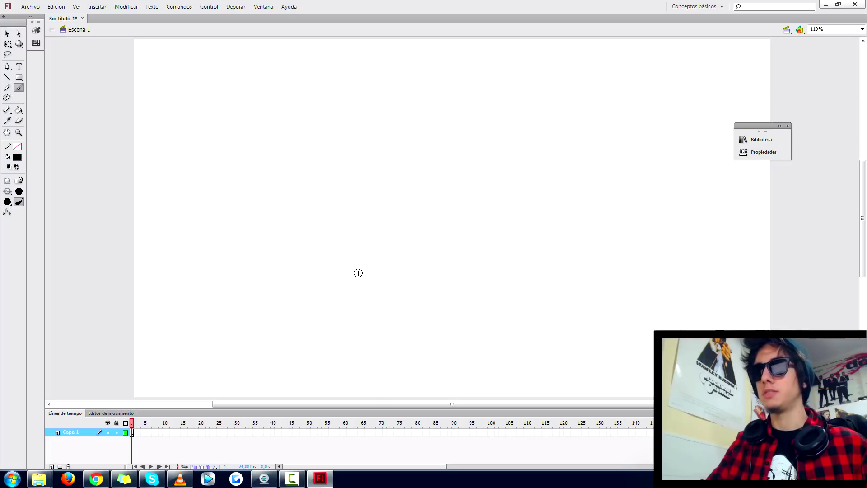
Sketch a slanted, capped shape with a long stem and thin inner contour lines, redrawing the stem's right edge.
mouse_move(357, 280)
mouse_down()
mouse_move(465, 108)
mouse_move(501, 170)
mouse_move(491, 209)
mouse_move(405, 334)
mouse_up()
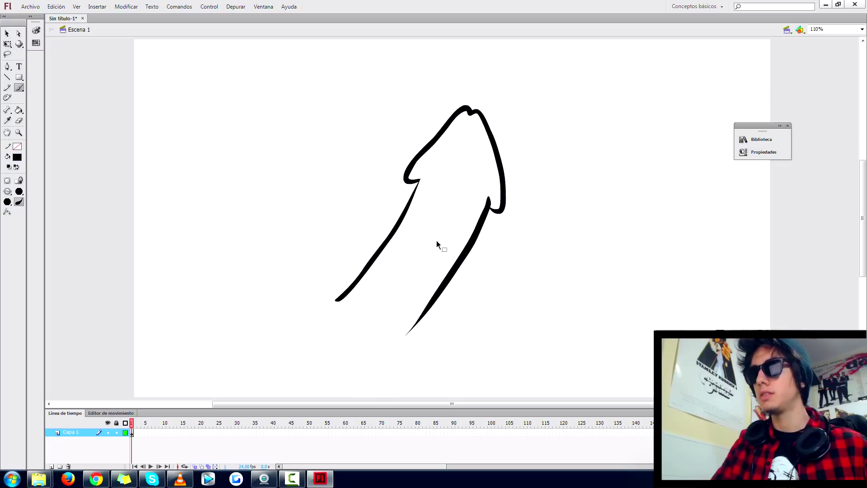
key(ctrl+z)
drag(483, 202, 439, 332)
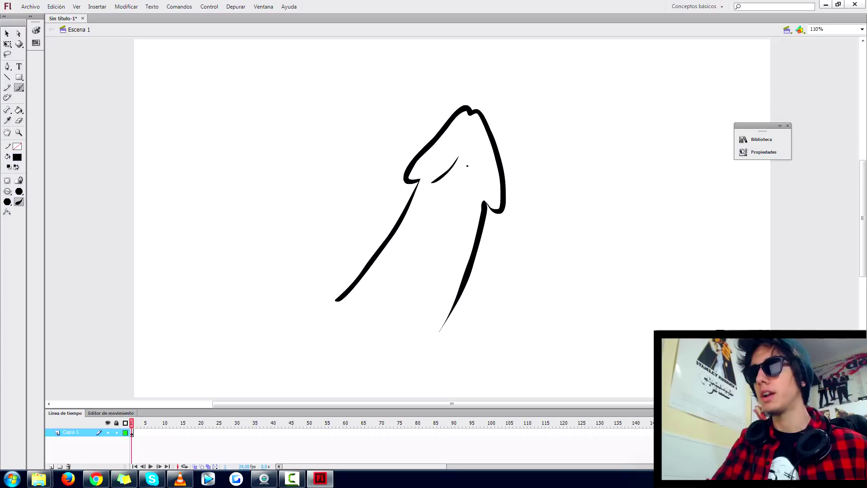
drag(454, 173, 403, 293)
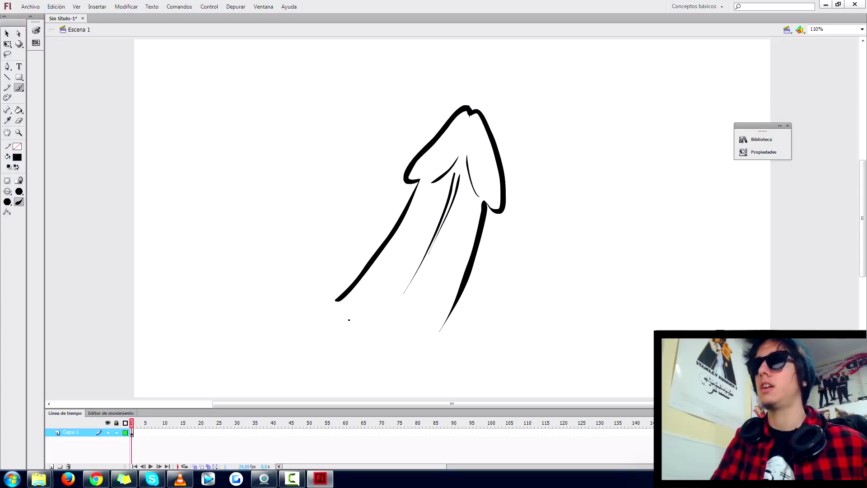
mouse_move(329, 313)
mouse_down()
mouse_move(387, 364)
mouse_move(384, 345)
mouse_up()
mouse_move(408, 384)
mouse_down()
mouse_move(439, 400)
mouse_move(441, 327)
mouse_up()
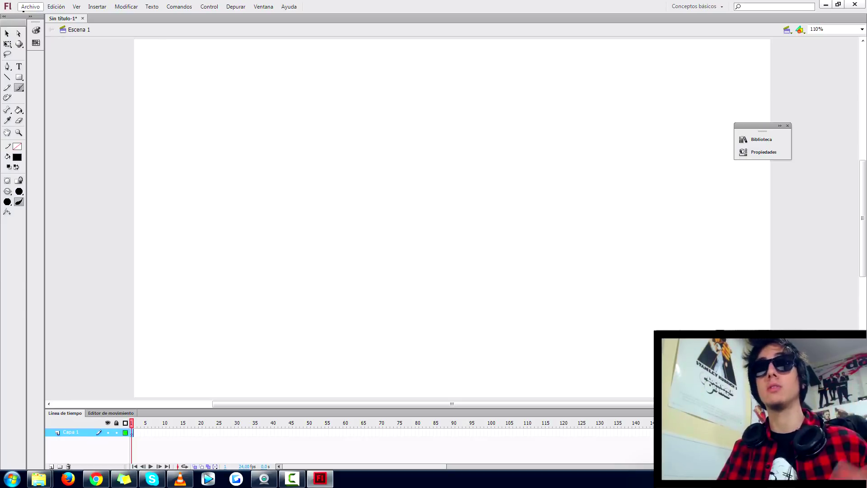
Open the file ritxifucker, copy its crumpled-paper background and return to the untitled document.
click(30, 6)
click(40, 25)
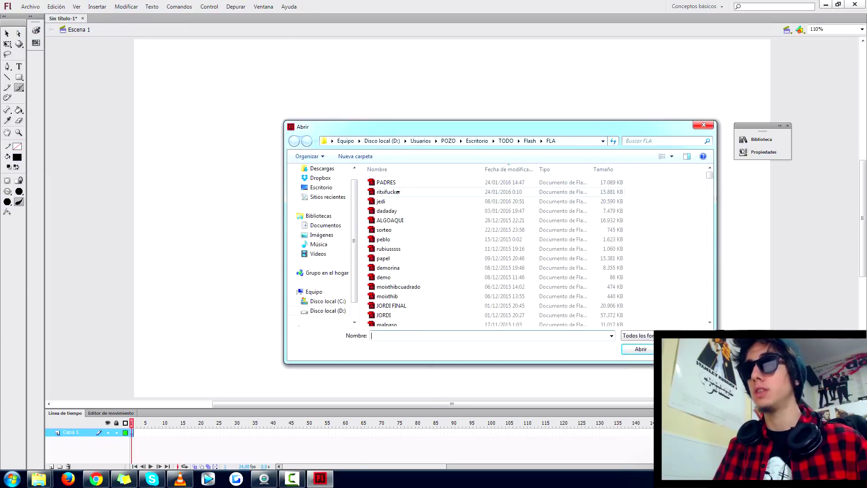
double_click(398, 192)
key(q)
click(217, 136)
click(63, 19)
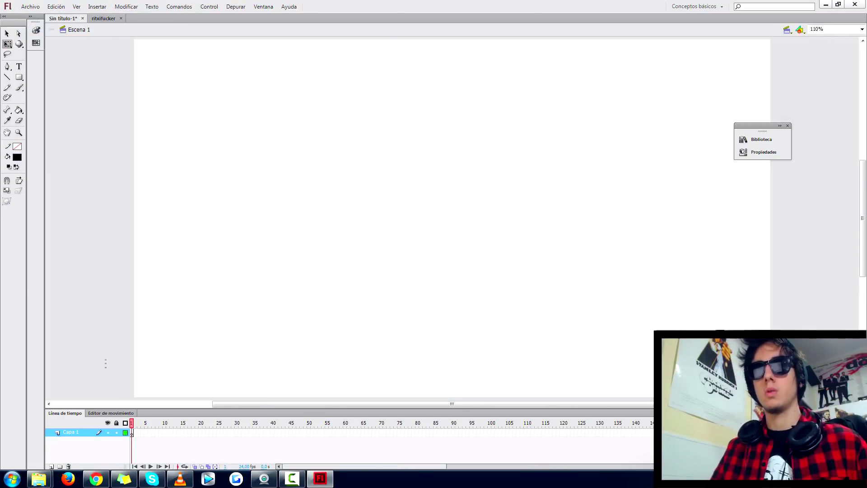
Paste the crumpled-paper background into the untitled document and nudge it to cover the stage.
key(ctrl+v)
key(Left)
key(Left)
key(Up)
key(Up)
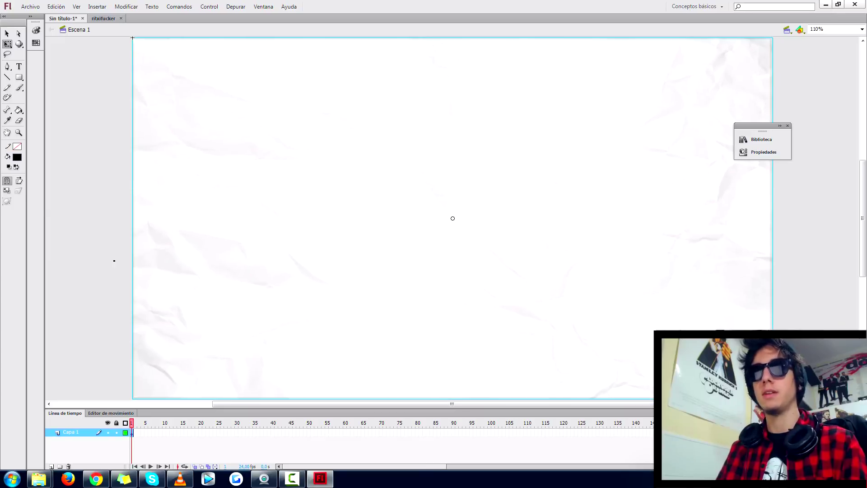
click(114, 259)
key(b)
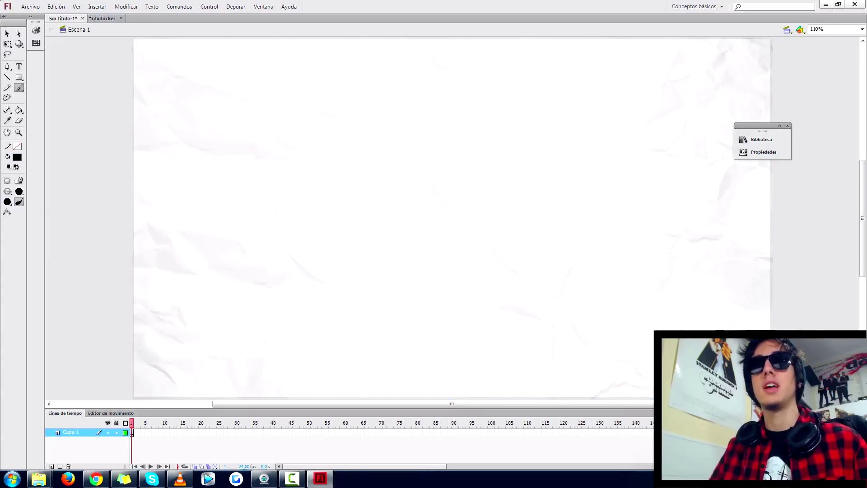
Select and copy the grey shading overlay from the Capa 2 layer of ritxifucker.
key(ctrl+Tab)
key(q)
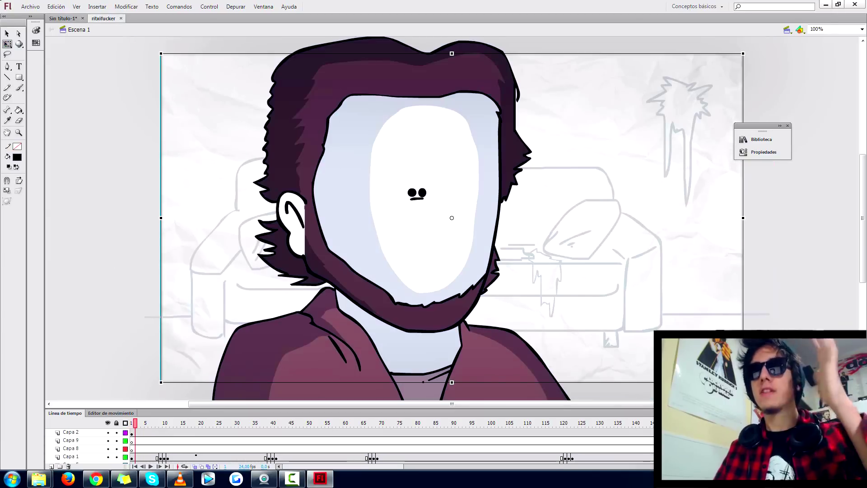
scroll(196, 454, up, 1)
click(153, 432)
scroll(182, 287, down, 3)
click(185, 275)
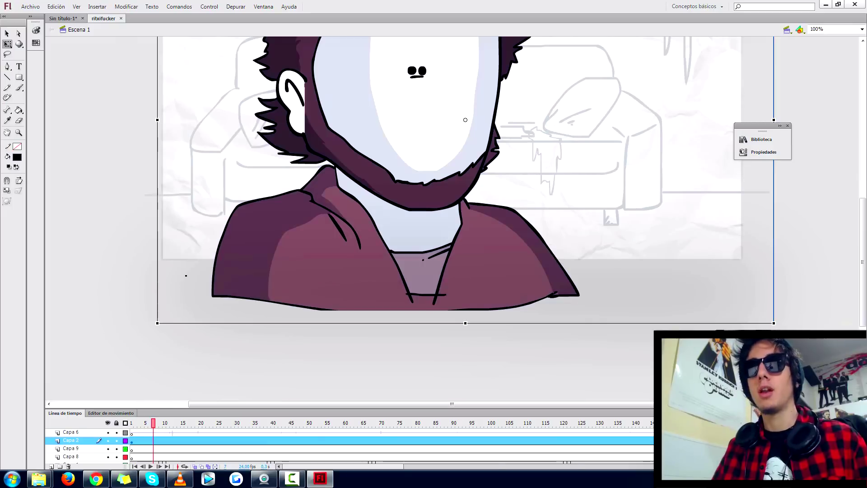
Paste the grey shading overlay onto a new layer above the paper in the untitled document.
key(ctrl+Tab)
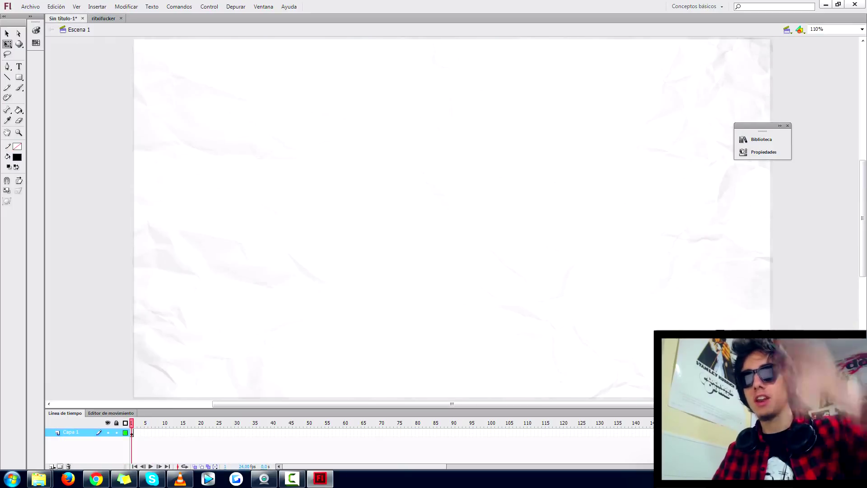
click(297, 299)
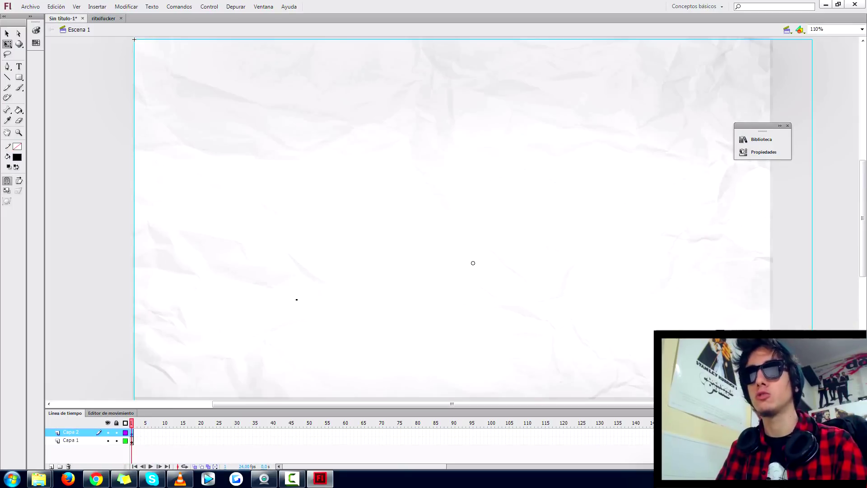
scroll(290, 303, down, 3)
scroll(281, 289, up, 3)
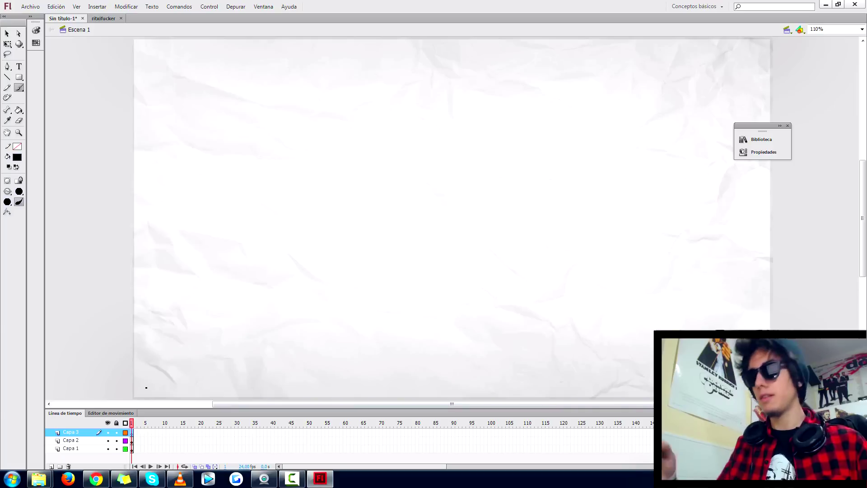
Draw a character's round head with dot eyes, an open smile and a short neck on the Capa 3 layer.
mouse_move(349, 132)
mouse_down()
mouse_move(387, 185)
mouse_move(344, 141)
mouse_up()
click(343, 164)
click(376, 156)
drag(381, 162, 378, 168)
mouse_move(351, 202)
mouse_down()
mouse_move(368, 234)
mouse_move(367, 202)
mouse_up()
Draw the character's shirt, outstretched arms, standing leg and raised leg with its foot.
mouse_move(349, 208)
mouse_down()
mouse_move(330, 215)
mouse_move(346, 302)
mouse_up()
key(ctrl+z)
key(ctrl+z)
mouse_move(349, 210)
mouse_down()
mouse_move(263, 207)
mouse_move(328, 220)
mouse_up()
mouse_move(329, 216)
mouse_down()
mouse_move(343, 283)
mouse_move(391, 212)
mouse_up()
drag(344, 293, 480, 258)
drag(482, 266, 481, 285)
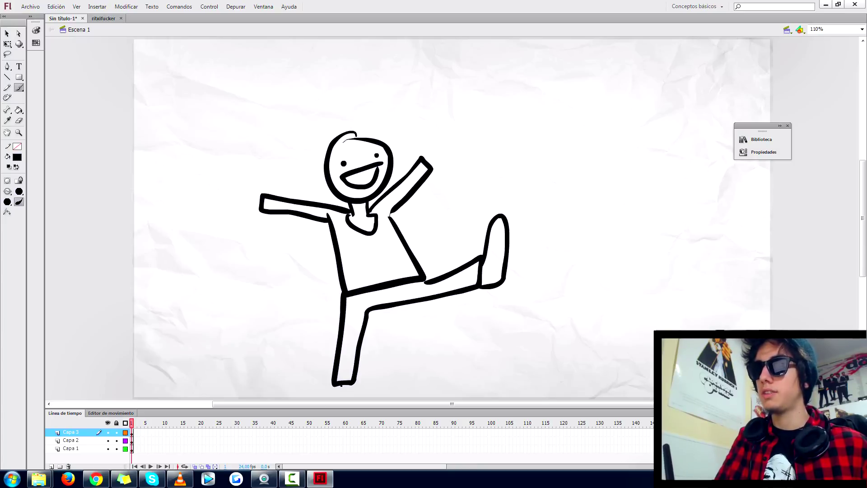
Add the standing foot, both hands and spiky hair to the character.
mouse_move(331, 394)
mouse_down()
mouse_move(382, 390)
mouse_move(352, 379)
mouse_up()
mouse_move(422, 155)
mouse_down()
mouse_move(431, 133)
mouse_move(449, 152)
mouse_up()
drag(262, 195, 261, 211)
drag(326, 180, 387, 144)
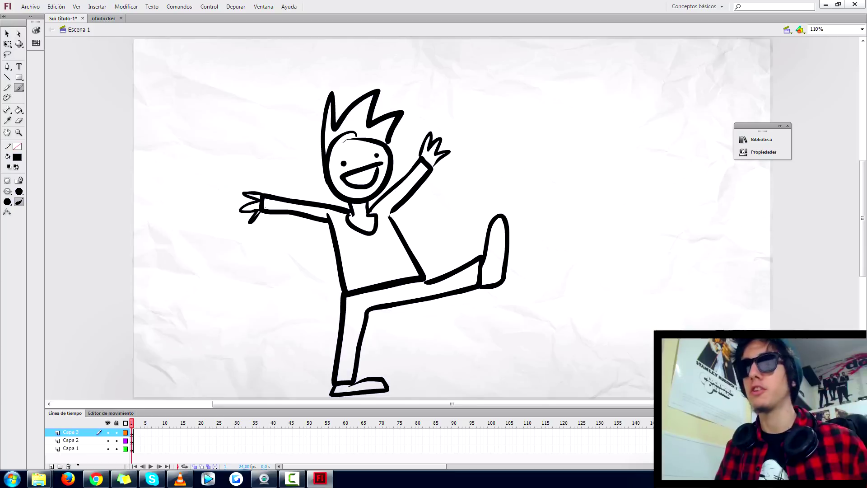
Add a layer directly beneath Capa 3 and draw a jagged grass line across the lower part of the stage.
click(52, 466)
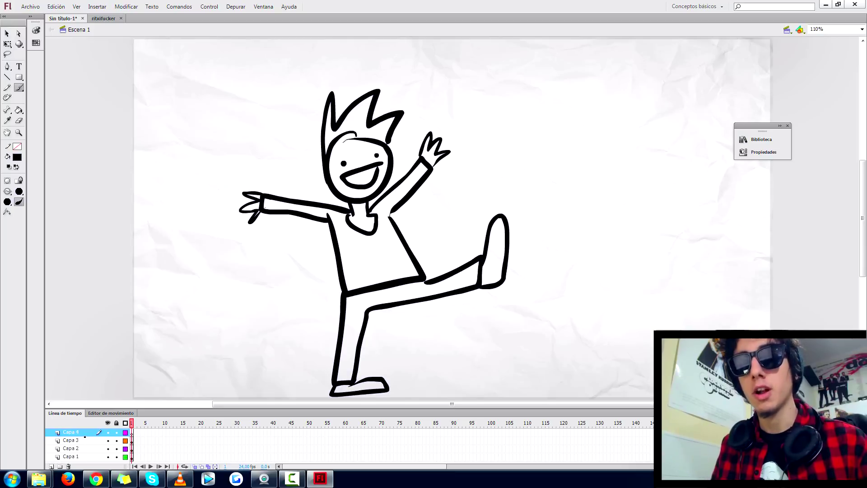
drag(79, 432, 80, 445)
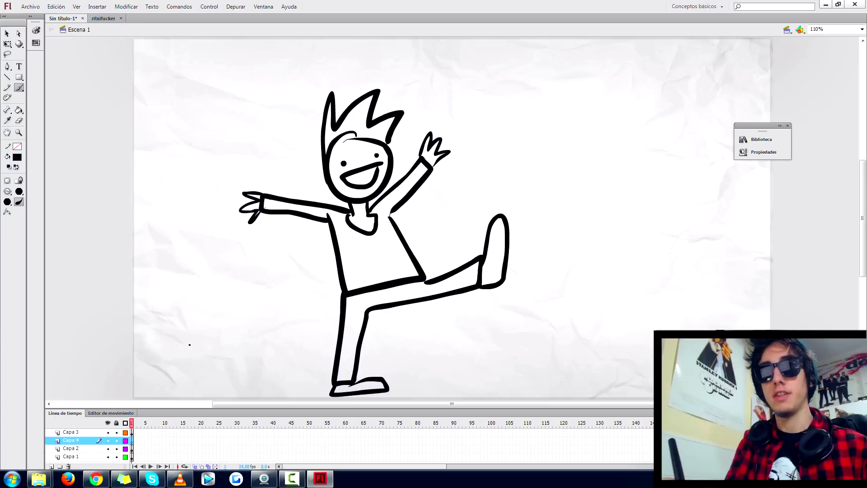
mouse_move(132, 386)
mouse_down()
mouse_move(167, 375)
mouse_move(167, 384)
mouse_move(237, 383)
mouse_move(253, 367)
mouse_move(290, 362)
mouse_move(308, 381)
mouse_move(381, 367)
mouse_move(574, 374)
mouse_move(659, 366)
mouse_up()
drag(133, 385, 413, 404)
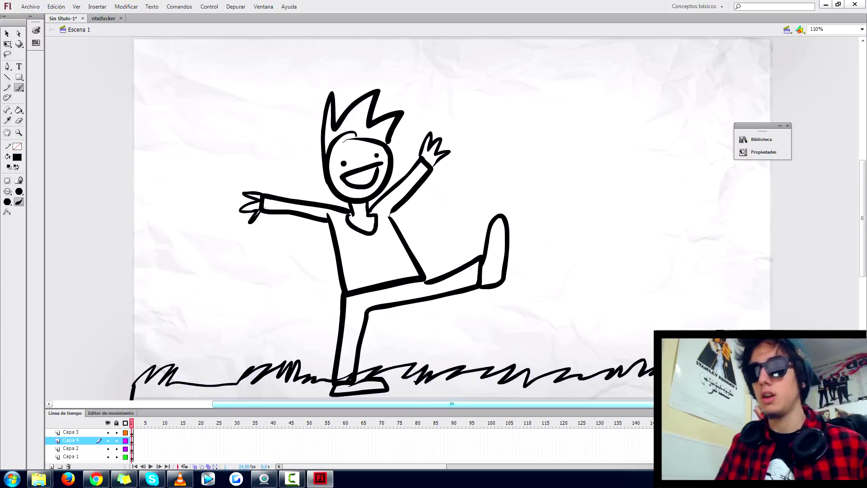
Close the grass shape by brushing its left edge, bottom line and right edge below the jagged grass line.
scroll(271, 384, down, 3)
drag(131, 362, 175, 362)
drag(863, 241, 863, 246)
mouse_move(385, 347)
mouse_down()
mouse_move(654, 349)
mouse_move(782, 297)
mouse_up()
scroll(788, 279, up, 3)
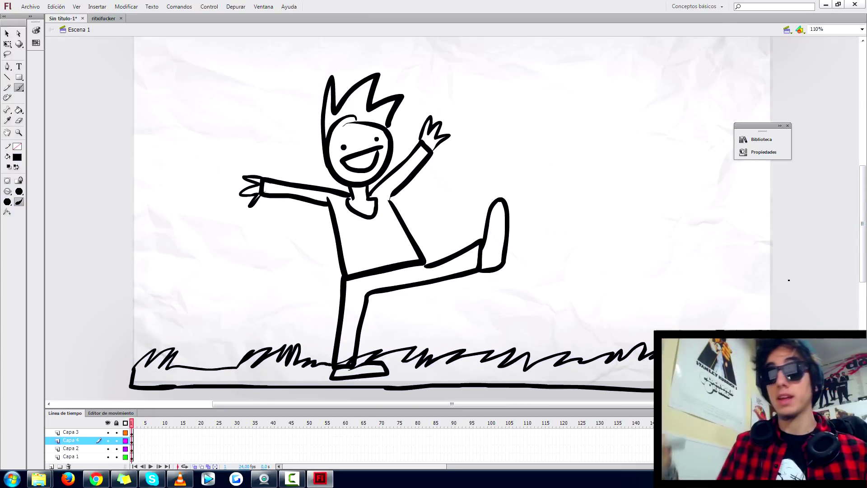
scroll(789, 280, up, 1)
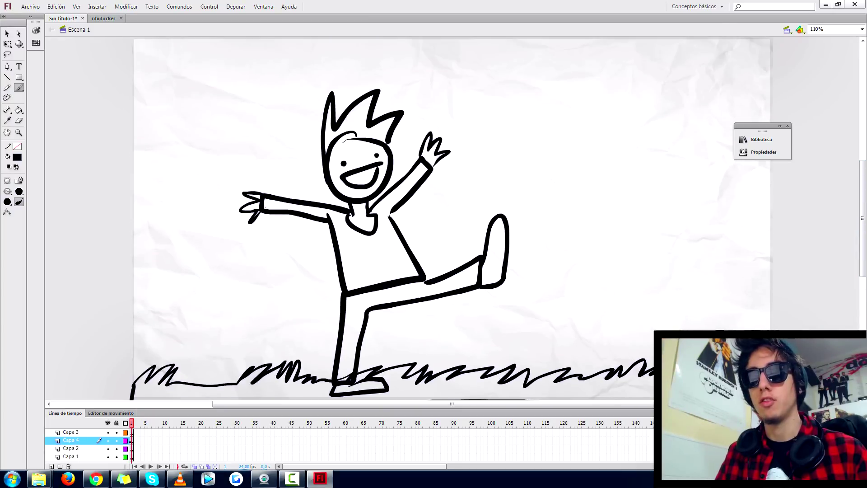
click(131, 442)
drag(614, 168, 597, 342)
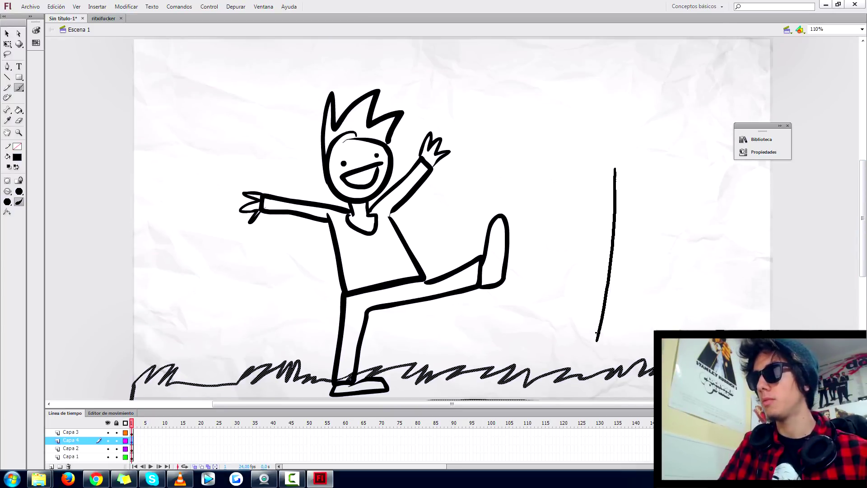
key(ctrl+z)
drag(615, 186, 604, 342)
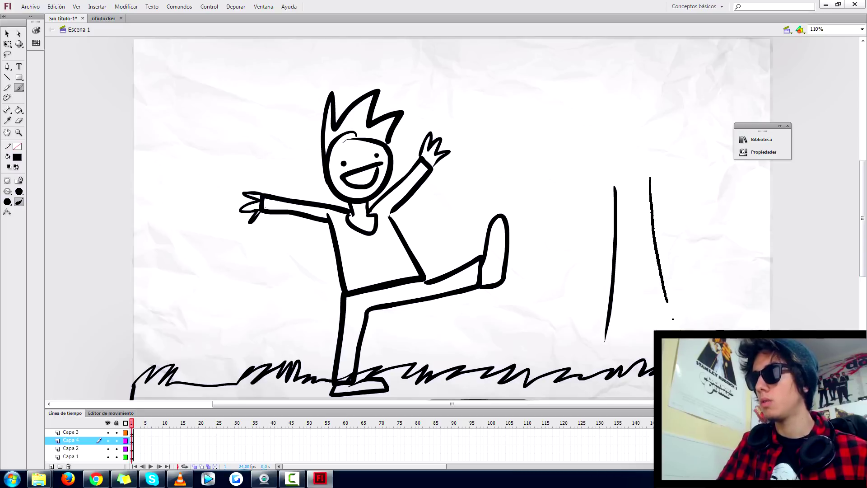
key(ctrl+z)
Draw a large tree with a flared trunk, scalloped crown and inner branches at the right of the stage on Capa 4.
drag(620, 199, 595, 358)
drag(652, 193, 672, 330)
mouse_move(617, 237)
mouse_down()
mouse_move(633, 58)
mouse_move(658, 229)
mouse_up()
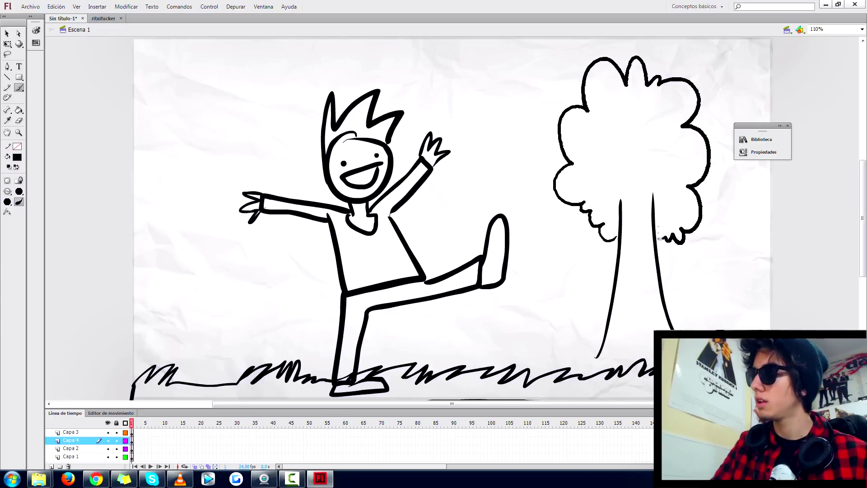
drag(619, 202, 620, 181)
mouse_move(635, 109)
mouse_down()
mouse_move(626, 196)
mouse_move(655, 131)
mouse_up()
drag(650, 171, 657, 171)
drag(653, 184, 662, 185)
Draw a tree with a flared trunk and a scalloped crown to the left of the character.
drag(194, 260, 176, 372)
drag(232, 268, 259, 371)
mouse_move(192, 286)
mouse_down()
mouse_move(176, 281)
mouse_move(232, 194)
mouse_move(236, 266)
mouse_up()
Draw a smaller tree with bark lines and a scalloped crown behind the character's raised foot.
drag(523, 261, 506, 366)
drag(552, 271, 576, 363)
drag(537, 293, 547, 334)
mouse_move(560, 294)
mouse_down()
mouse_move(591, 250)
mouse_move(501, 181)
mouse_up()
drag(488, 293, 517, 312)
drag(492, 201, 476, 229)
Draw four flat-bottomed, pointed clouds of different sizes around the character and the trees.
drag(455, 127, 542, 119)
key(ctrl+z)
mouse_move(541, 119)
mouse_down()
mouse_move(525, 104)
mouse_move(452, 118)
mouse_up()
drag(223, 103, 307, 101)
mouse_move(307, 101)
mouse_down()
mouse_move(225, 46)
mouse_move(223, 102)
mouse_up()
drag(680, 263, 750, 261)
drag(749, 261, 686, 261)
mouse_move(521, 162)
mouse_down()
mouse_move(466, 137)
mouse_move(461, 166)
mouse_up()
drag(460, 167, 521, 163)
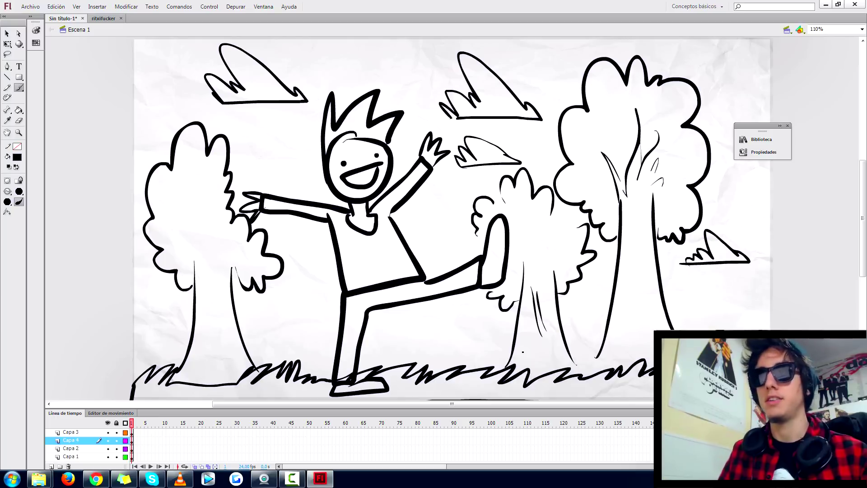
click(131, 440)
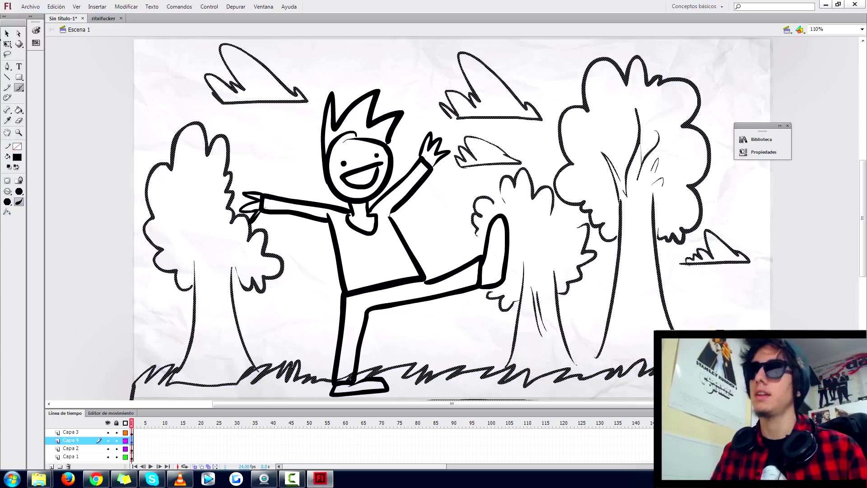
click(8, 43)
click(52, 84)
scroll(451, 218, down, 2)
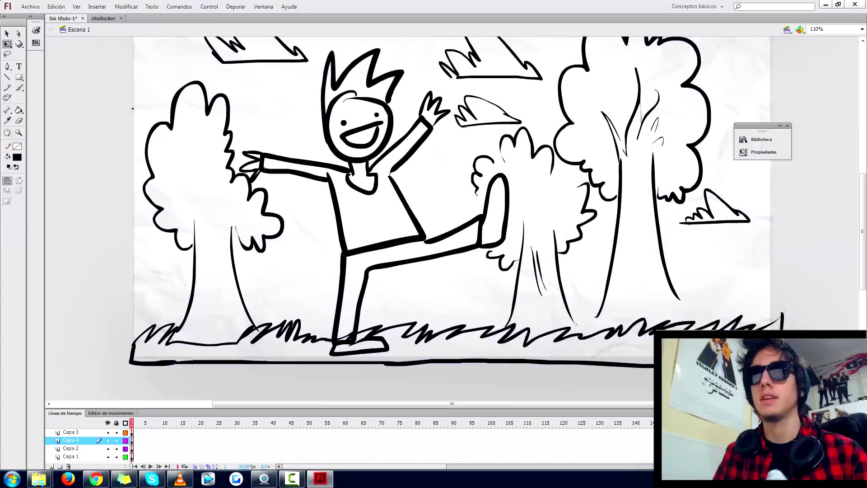
scroll(155, 242, up, 2)
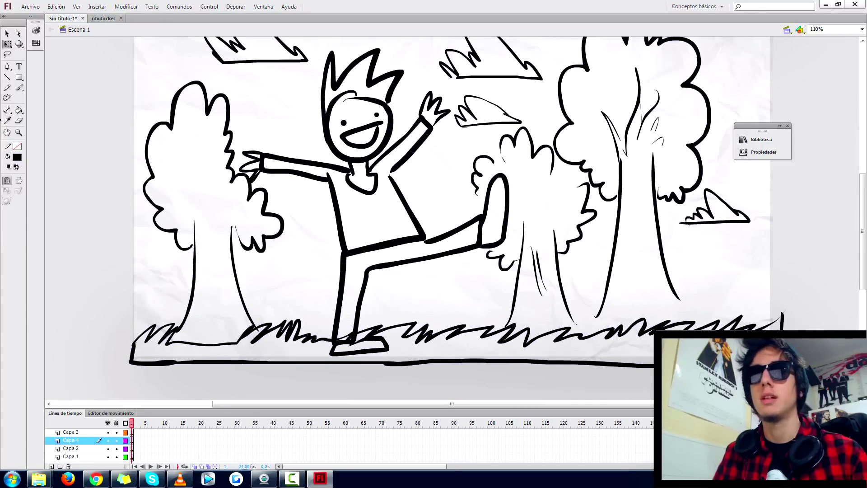
Fill the grass area with a custom light green using the Paint Bucket set to No cerrar huecos.
click(19, 110)
click(7, 180)
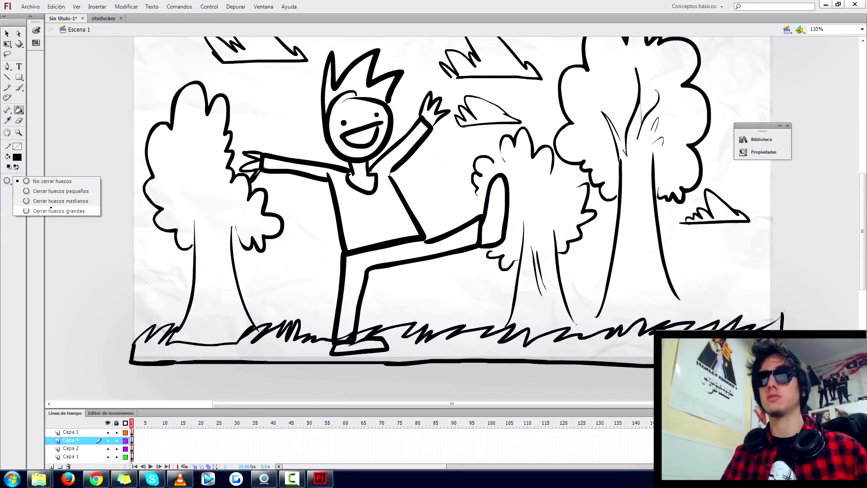
click(66, 181)
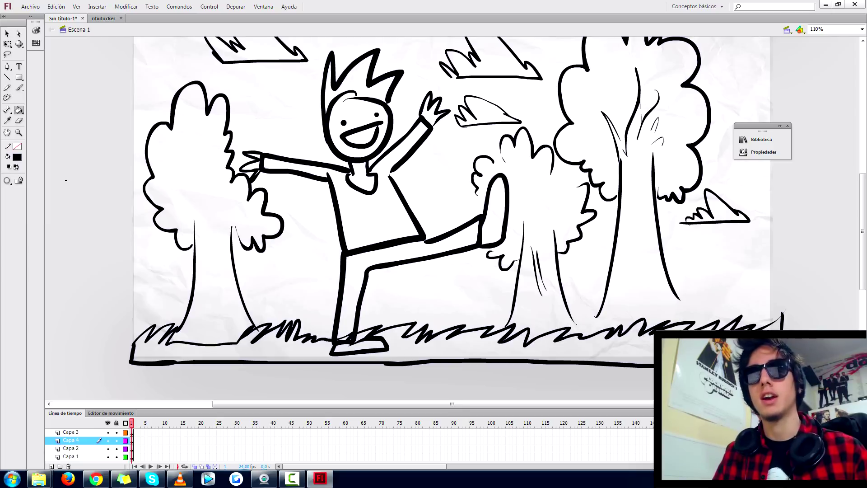
click(18, 157)
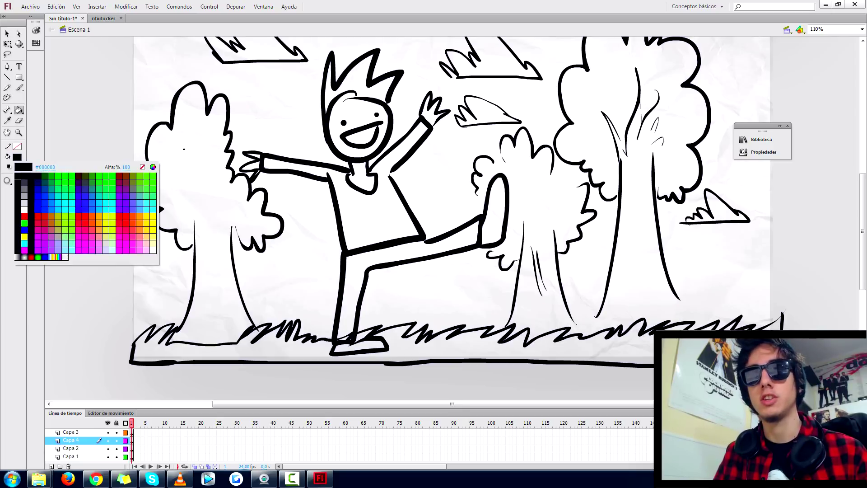
click(153, 166)
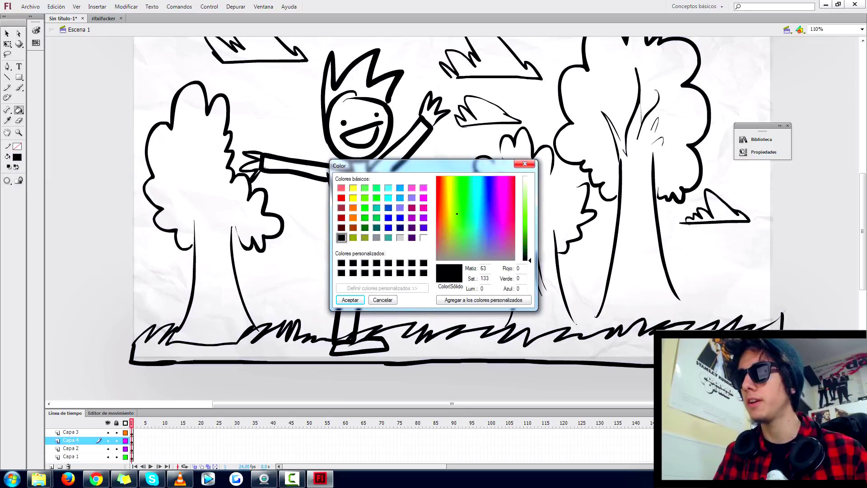
drag(528, 197, 526, 205)
click(350, 299)
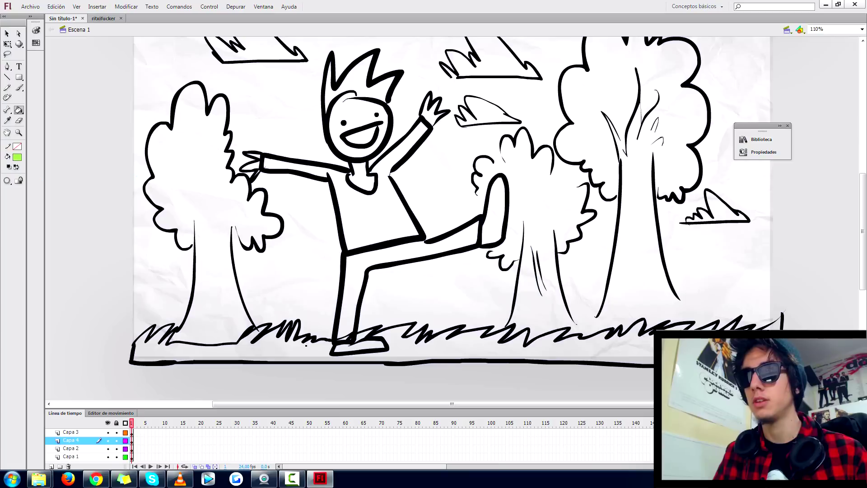
click(307, 343)
scroll(306, 332, up, 2)
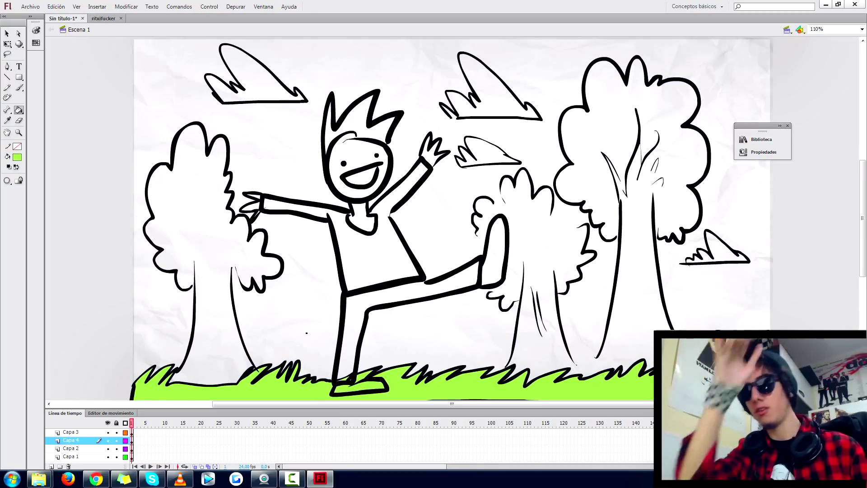
scroll(307, 333, down, 2)
scroll(324, 294, up, 1)
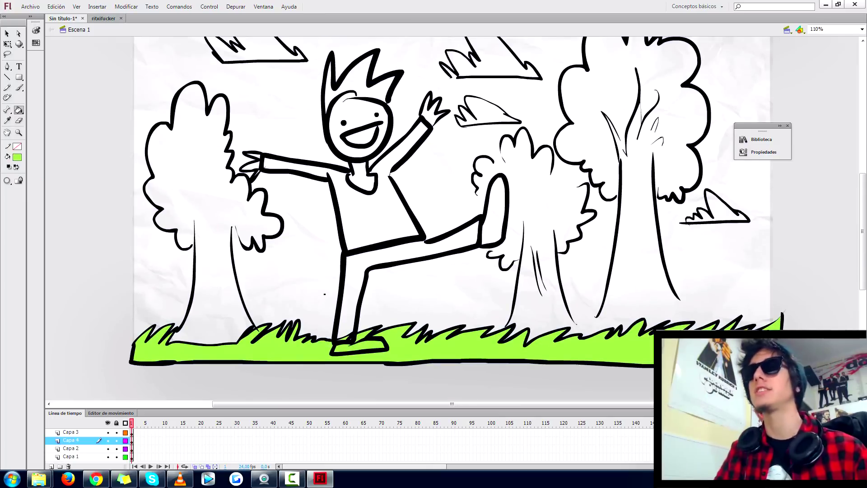
scroll(324, 294, up, 1)
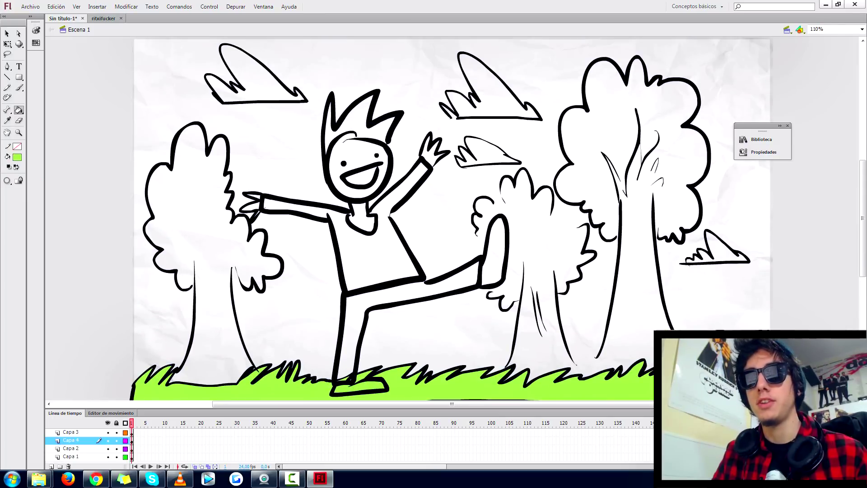
key(ctrl+a)
key(q)
key(Escape)
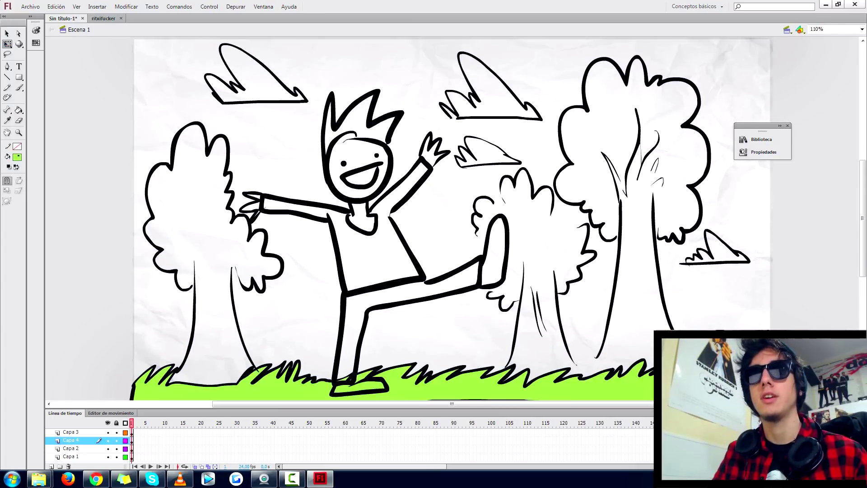
Fill the left tree with the custom green #79BD35 using the Paint Bucket set to Cerrar huecos grandes.
click(17, 158)
click(153, 167)
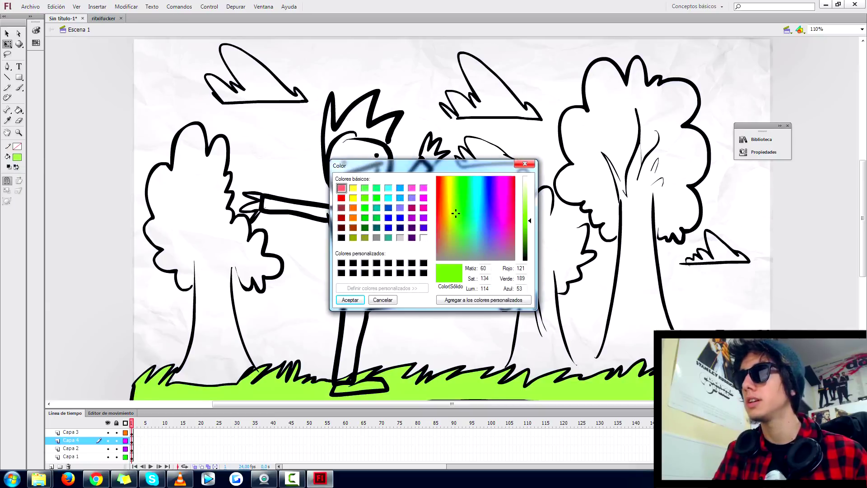
click(350, 300)
click(18, 110)
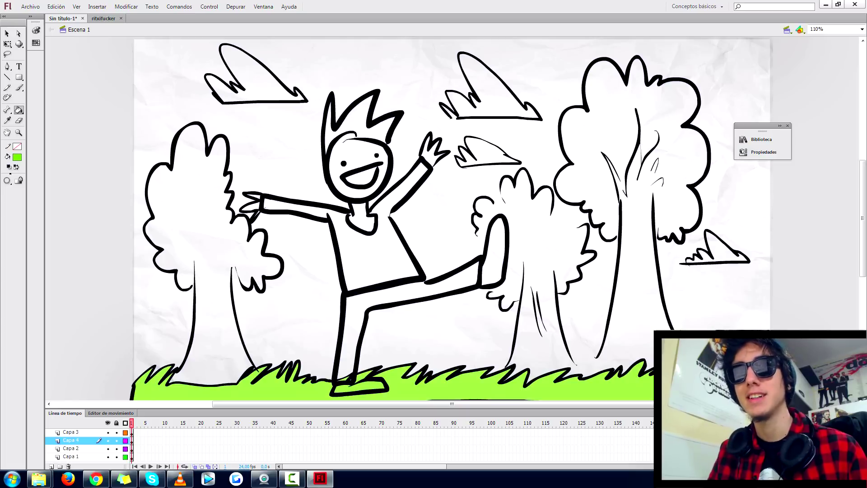
click(6, 180)
click(45, 212)
click(182, 226)
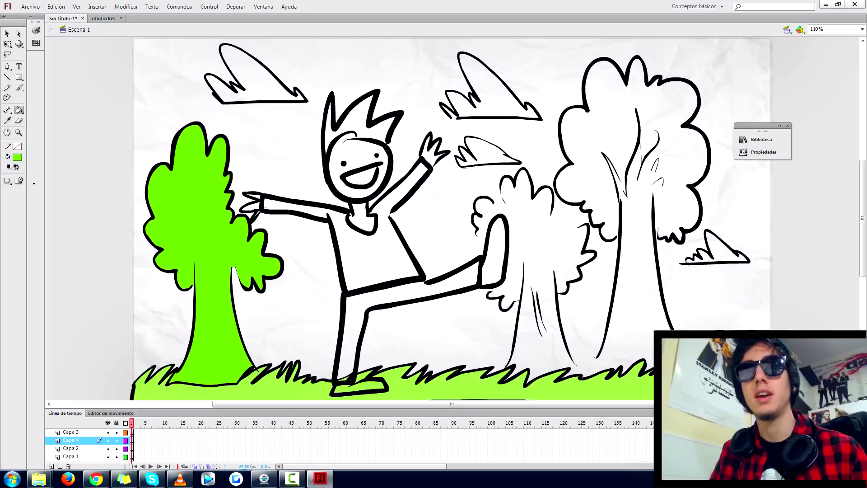
click(7, 180)
click(46, 211)
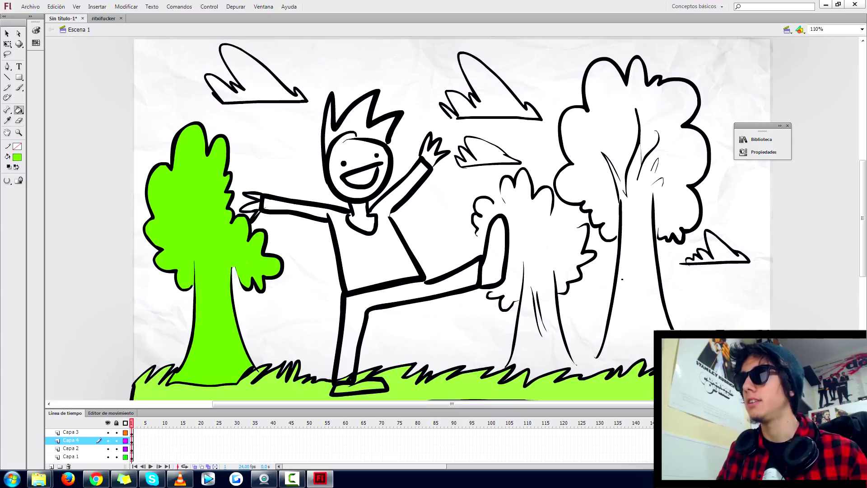
Bridge the gaps in the middle and right tree outlines with green brush strokes in Pintar detrás mode.
click(19, 88)
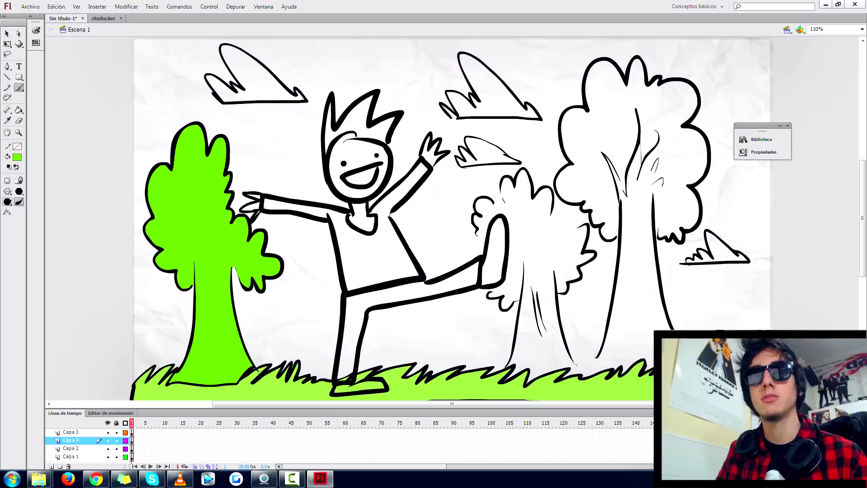
click(7, 191)
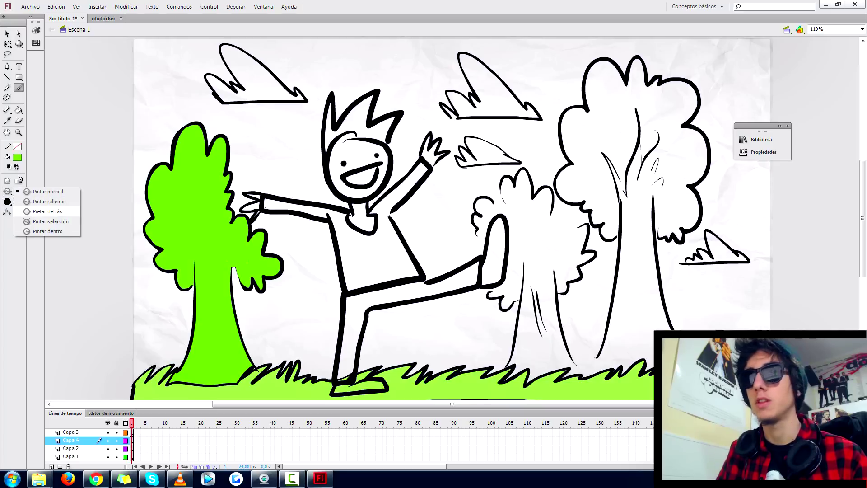
click(40, 211)
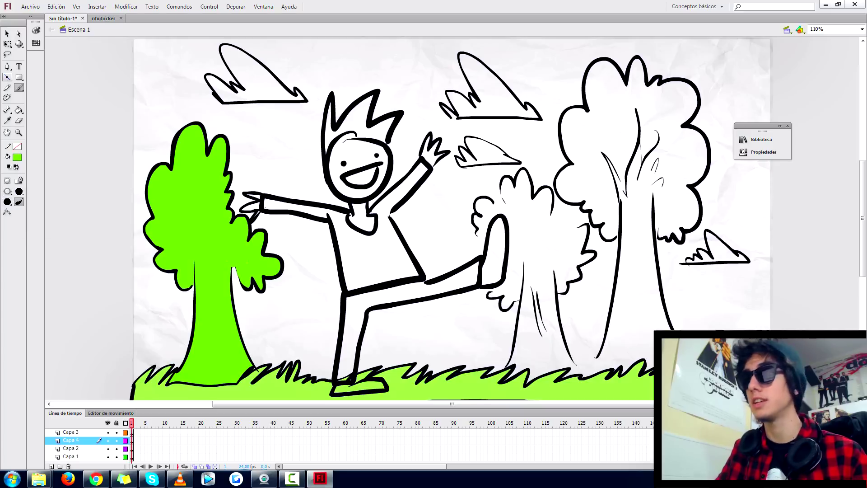
mouse_move(605, 345)
mouse_down()
mouse_move(593, 375)
mouse_move(605, 340)
mouse_up()
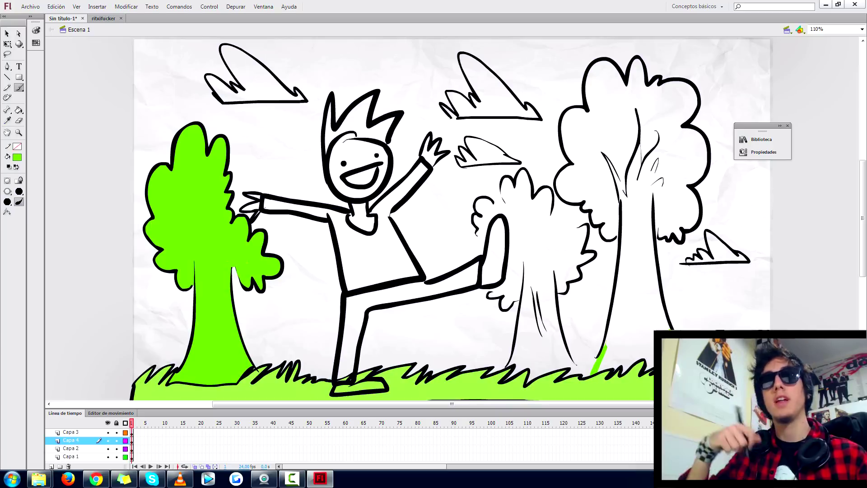
drag(564, 353, 582, 374)
drag(550, 217, 587, 228)
mouse_move(479, 235)
mouse_down()
mouse_move(469, 251)
mouse_move(489, 289)
mouse_up()
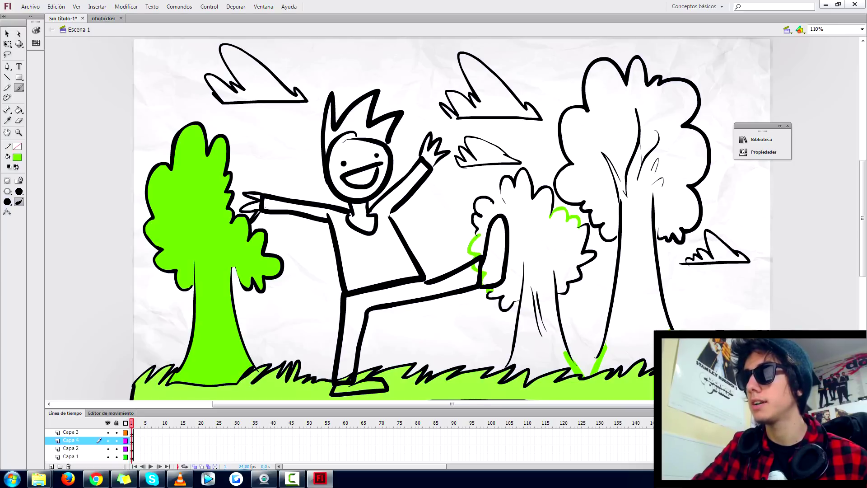
mouse_move(495, 204)
mouse_down()
mouse_move(496, 189)
mouse_move(507, 198)
mouse_up()
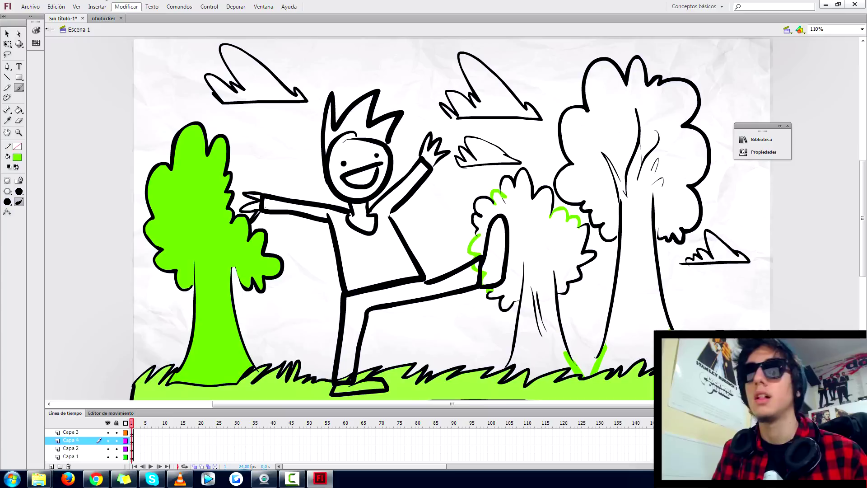
key(k)
click(19, 88)
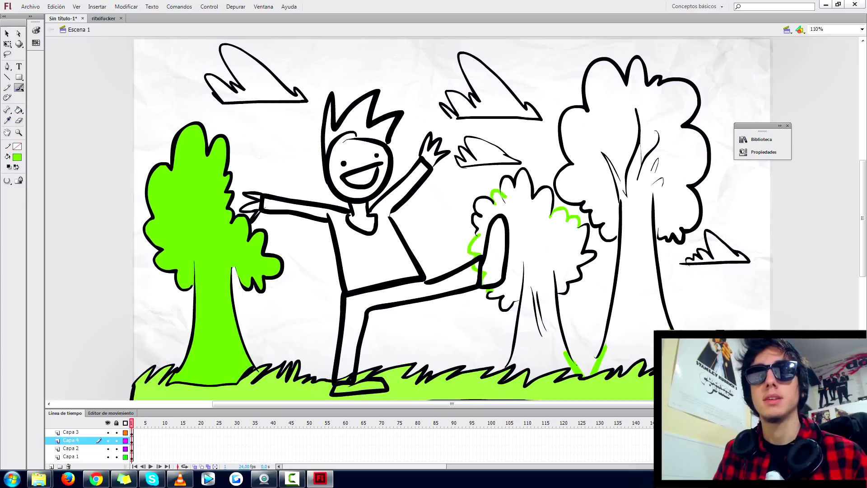
click(7, 191)
click(47, 210)
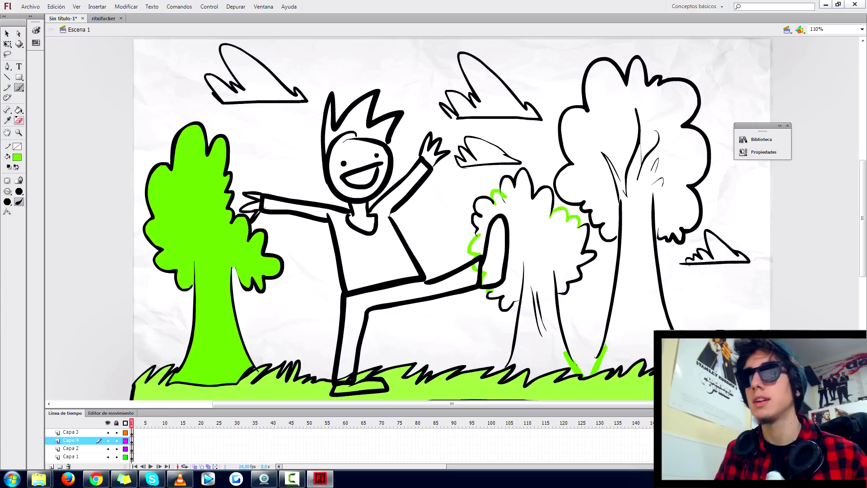
Fill the right tree, the enclosed gaps between its branches and the middle tree with the same green.
click(19, 110)
click(622, 230)
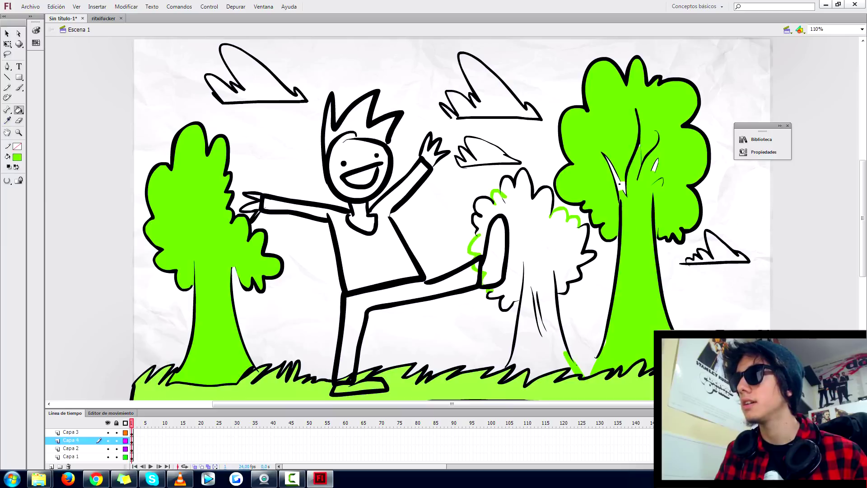
click(620, 184)
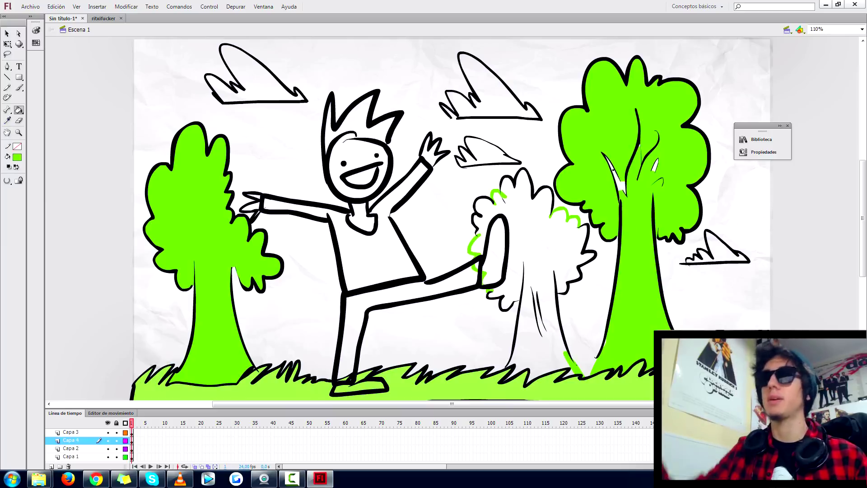
click(619, 183)
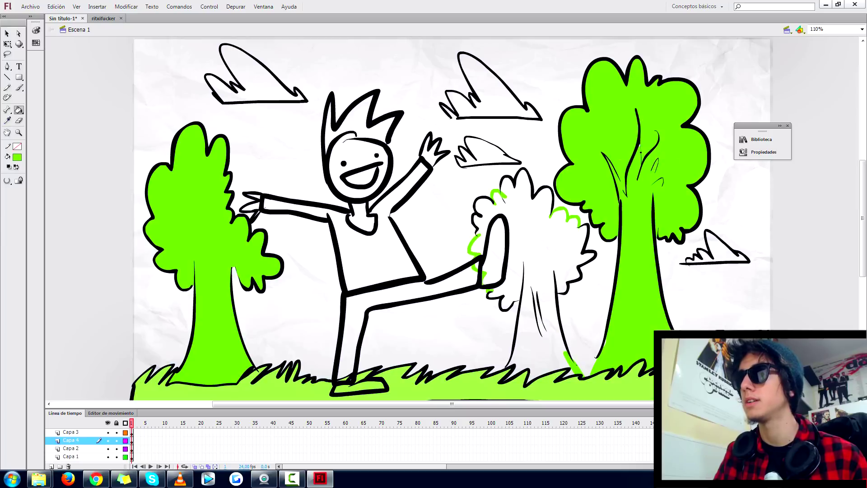
click(536, 232)
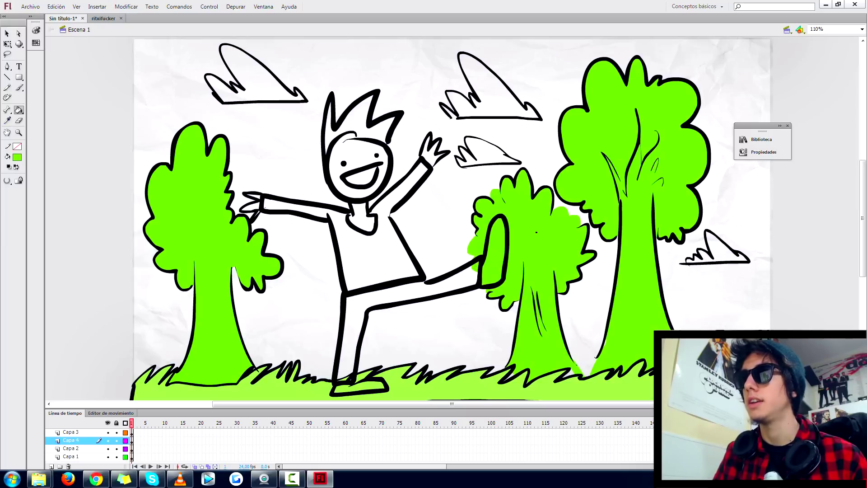
Set the Brush tool's fill to a custom light blue with Rojo 170, Verde 223 and Azul 249.
click(19, 88)
click(17, 157)
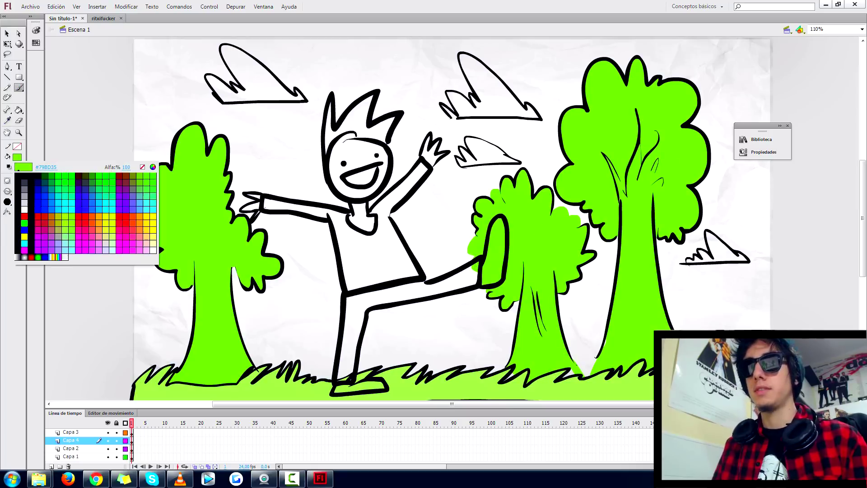
click(152, 167)
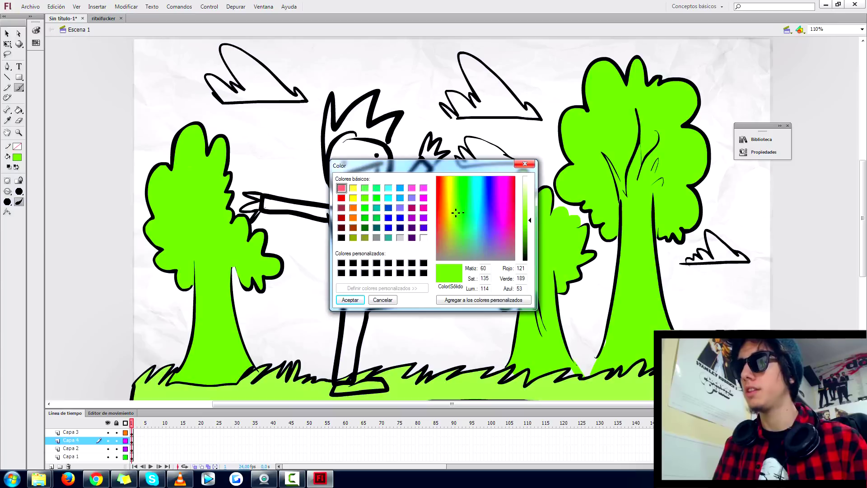
drag(490, 187, 476, 185)
mouse_move(529, 220)
mouse_down()
mouse_move(530, 182)
mouse_move(530, 192)
mouse_up()
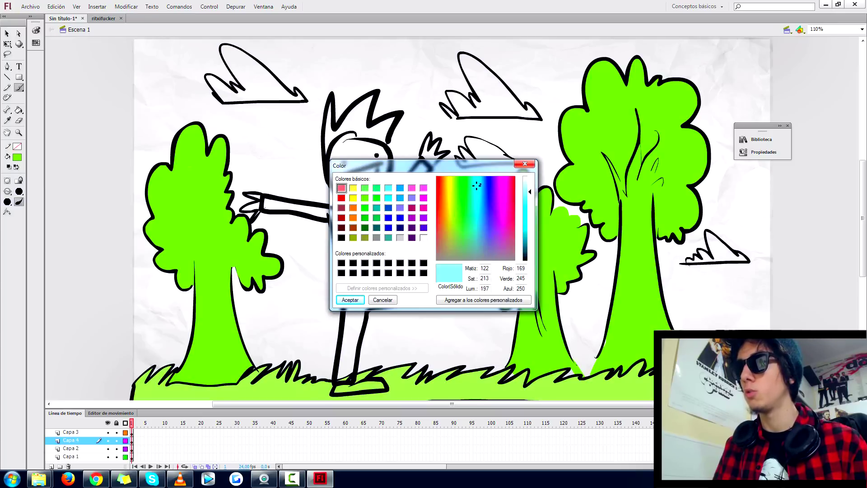
drag(477, 186, 480, 187)
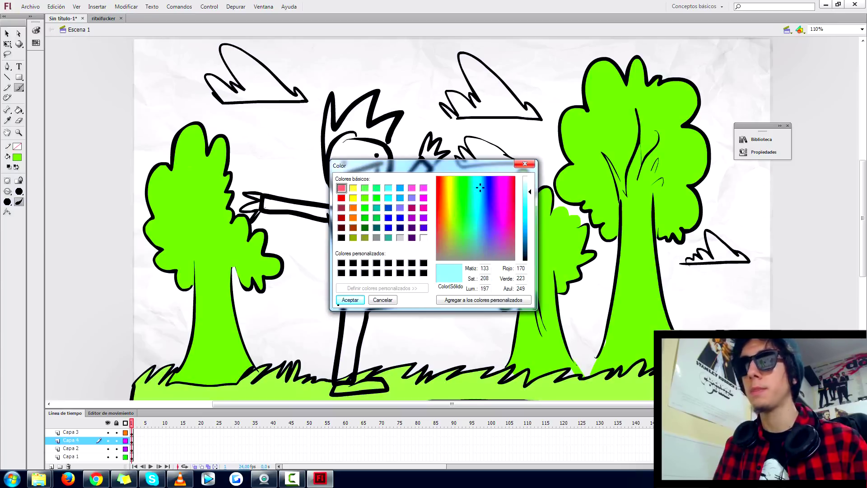
click(350, 300)
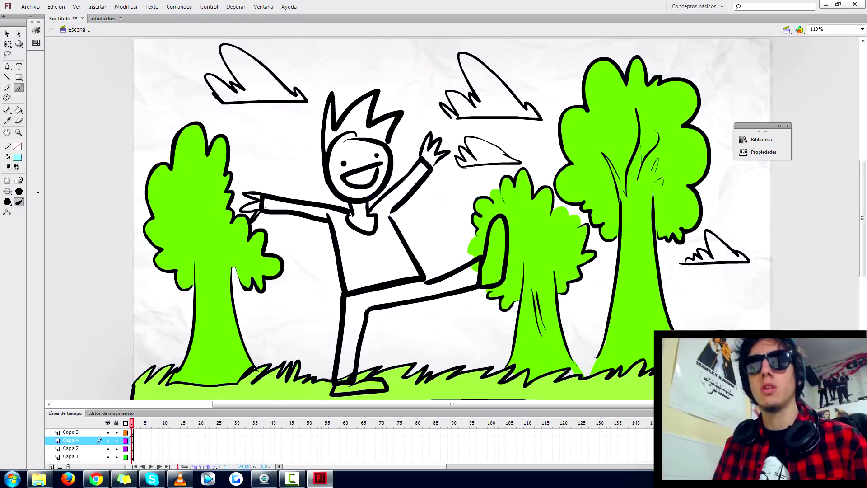
Enclose the sky with light blue brush strokes along the outer edges of the scene, down to the grass.
click(7, 191)
click(36, 192)
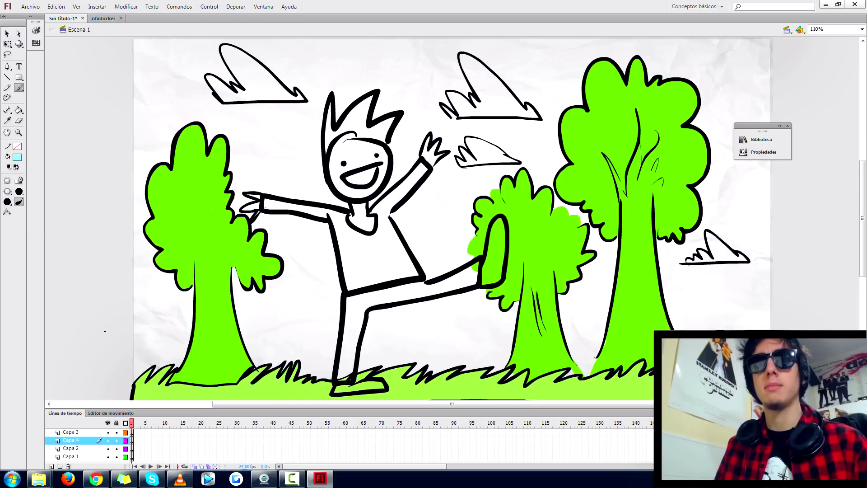
mouse_move(147, 391)
mouse_down()
mouse_move(126, 363)
mouse_move(115, 313)
mouse_move(112, 38)
mouse_move(164, 32)
mouse_move(137, 35)
mouse_move(781, 41)
mouse_up()
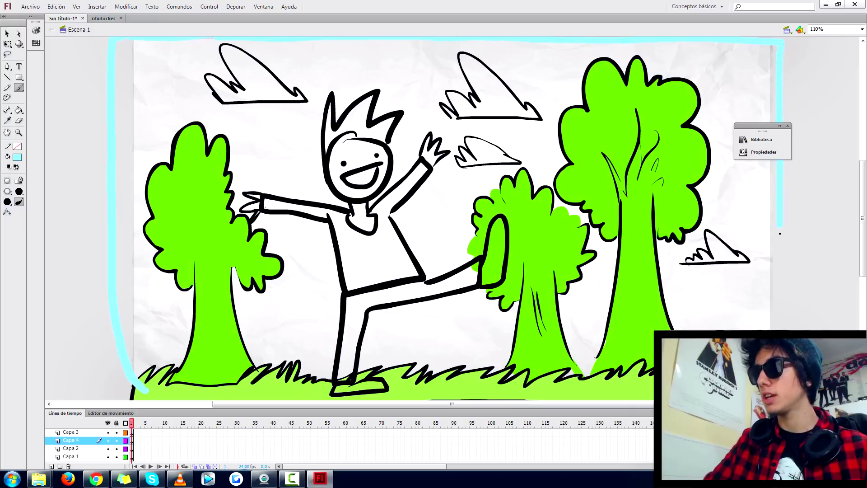
drag(659, 391, 128, 387)
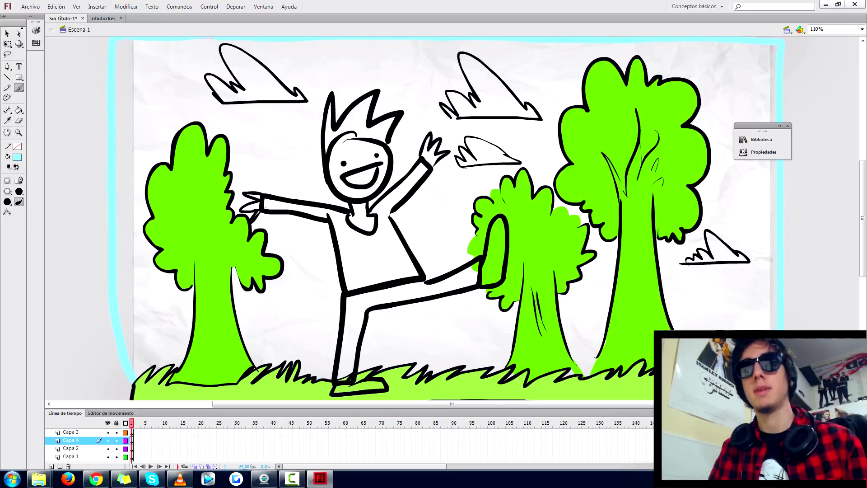
Fill the sky and the enclosed gaps between the middle and right trees with light blue using the Paint Bucket.
key(k)
click(199, 84)
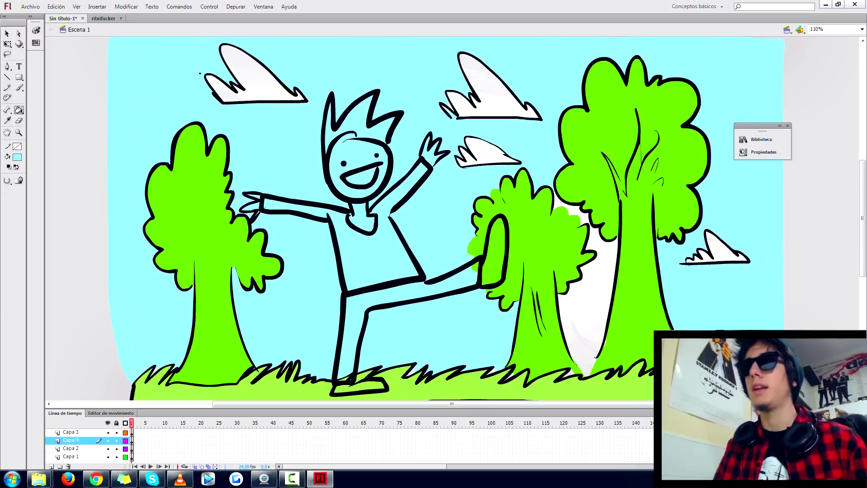
click(582, 302)
click(577, 215)
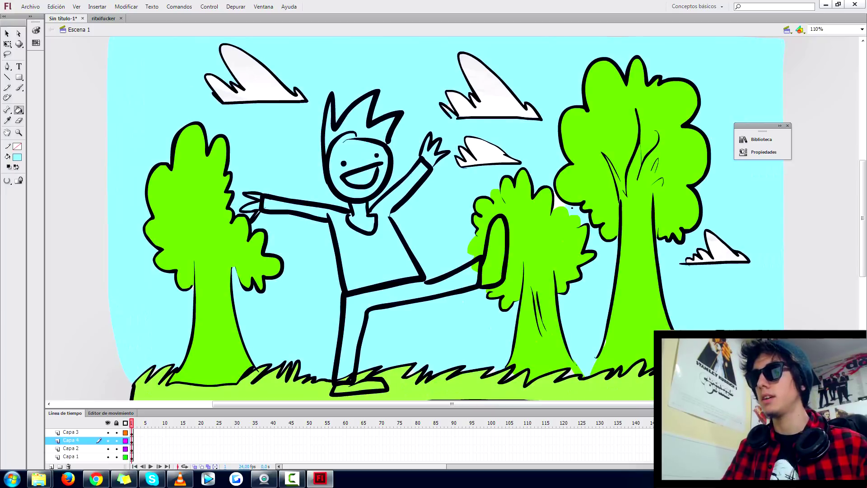
click(559, 200)
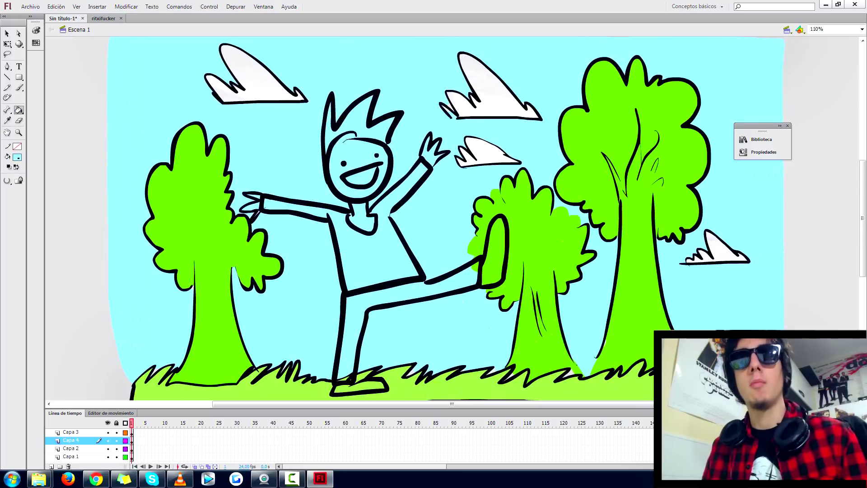
Fill the clouds with white using the Paint Bucket.
click(17, 156)
click(23, 207)
click(257, 84)
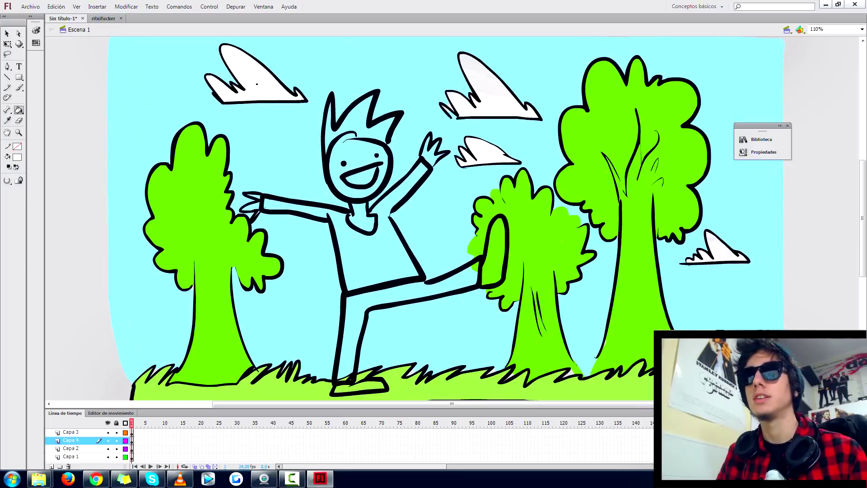
click(485, 96)
click(471, 148)
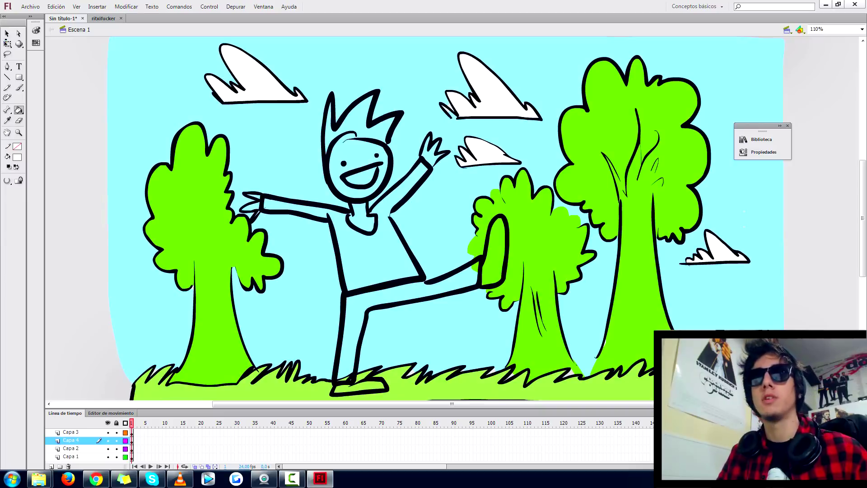
Convert all the background artwork on Capa 4 into a Clip de película symbol and open its properties.
key(q)
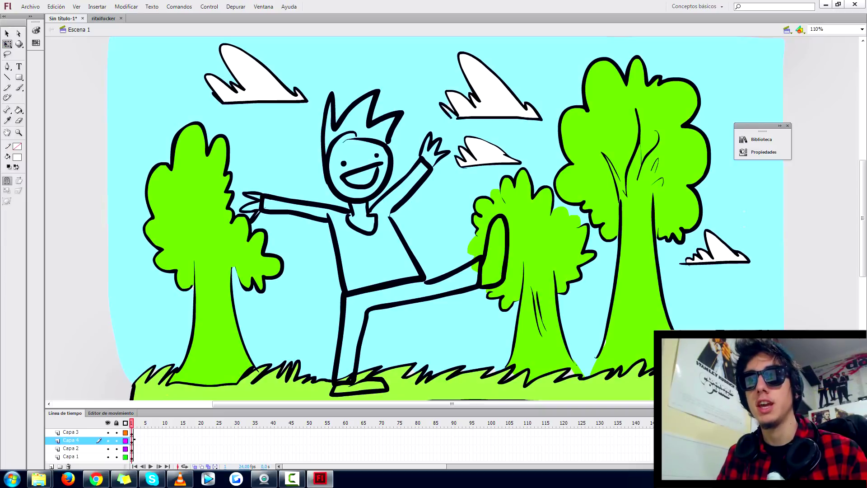
key(ctrl+a)
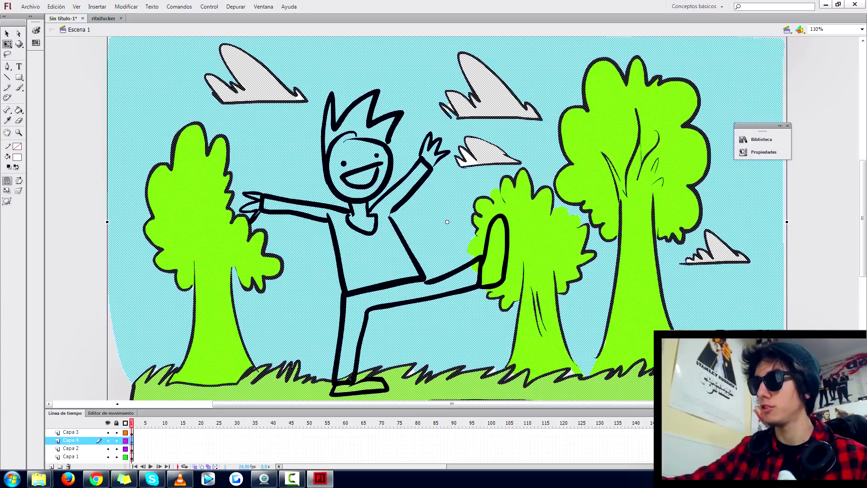
right_click(256, 58)
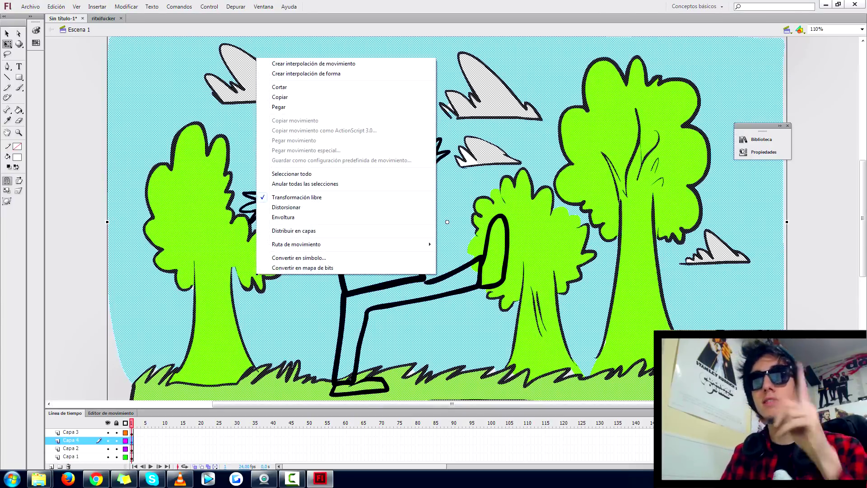
click(277, 257)
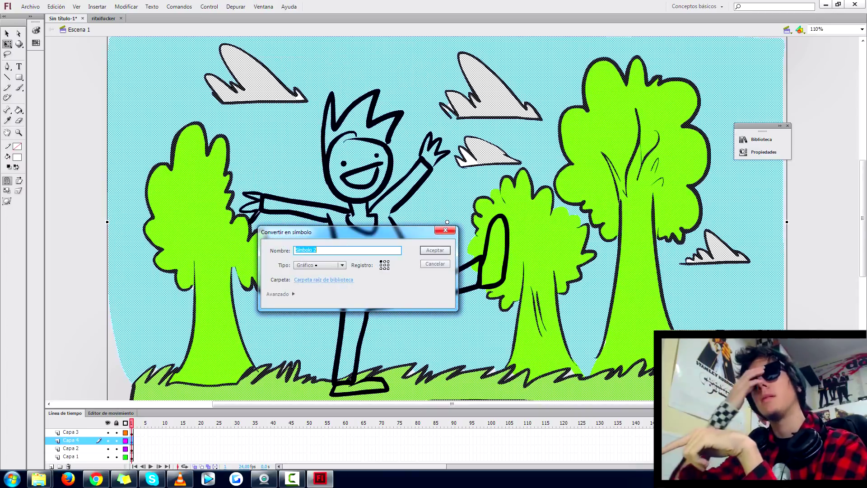
click(316, 265)
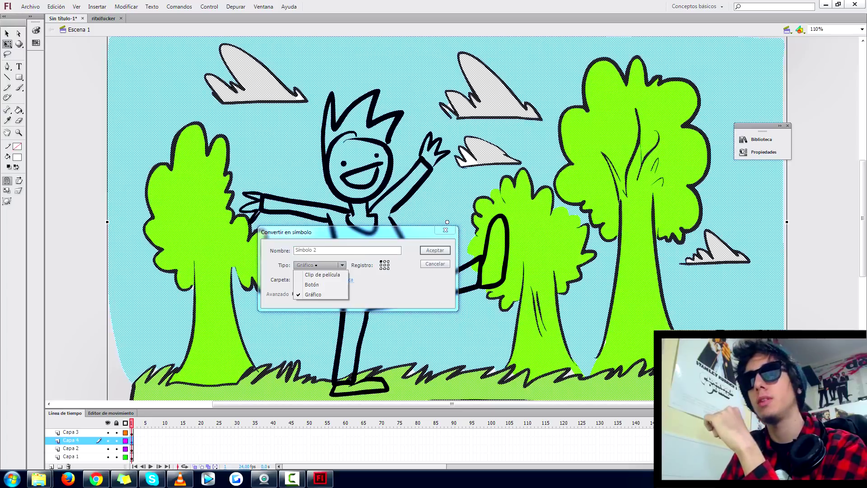
click(323, 266)
click(323, 266)
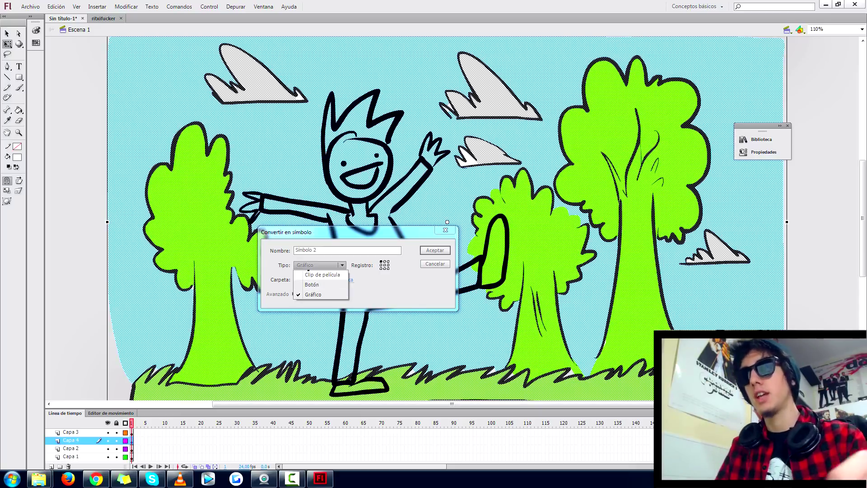
click(328, 273)
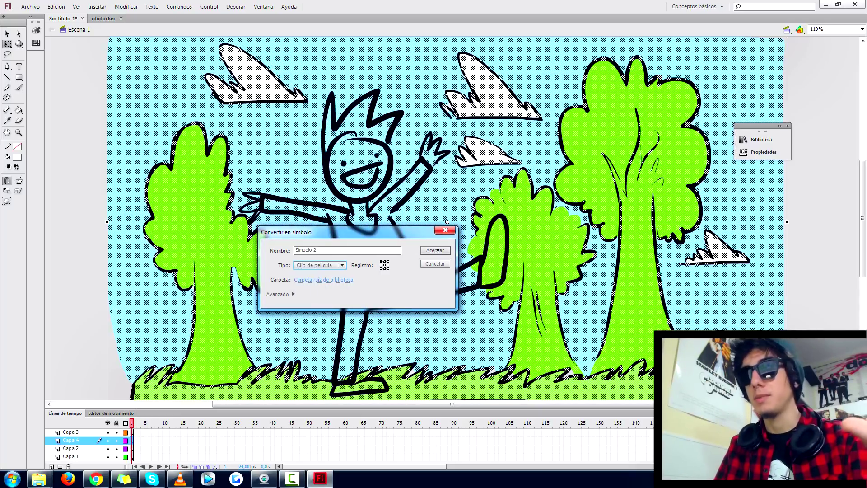
key(Return)
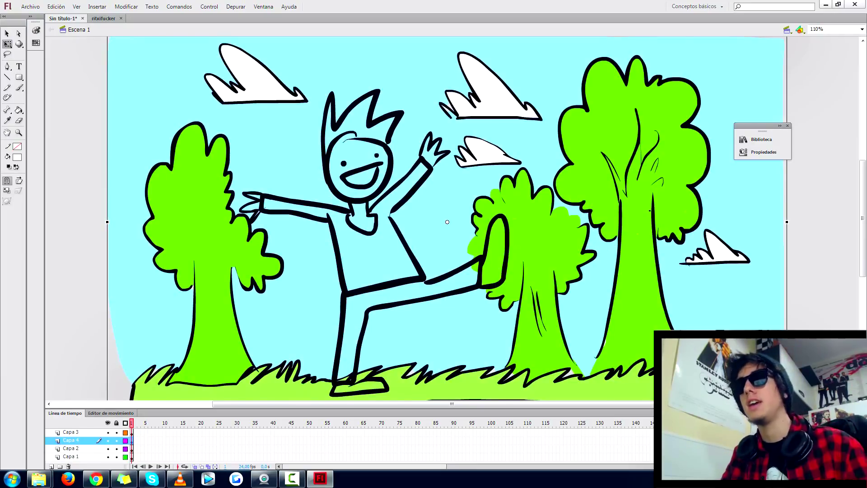
click(758, 152)
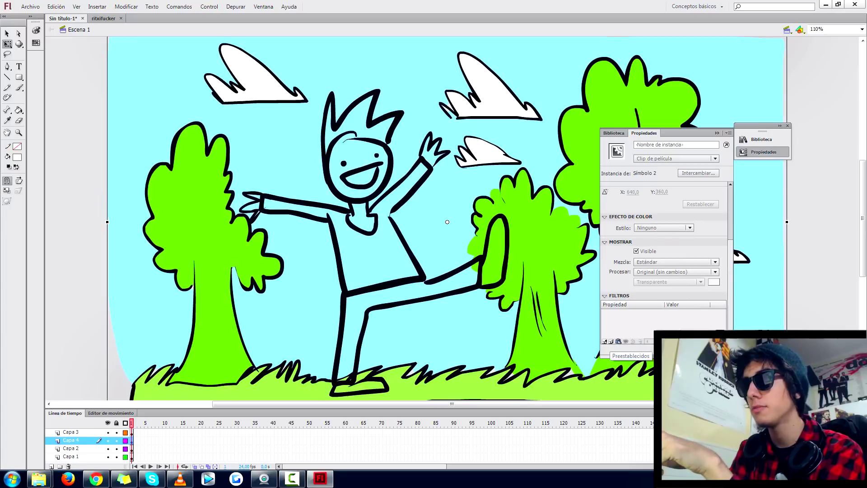
Try a Desenfoque filter of 4 px on the background movie clip and delete the filter.
click(604, 341)
click(625, 393)
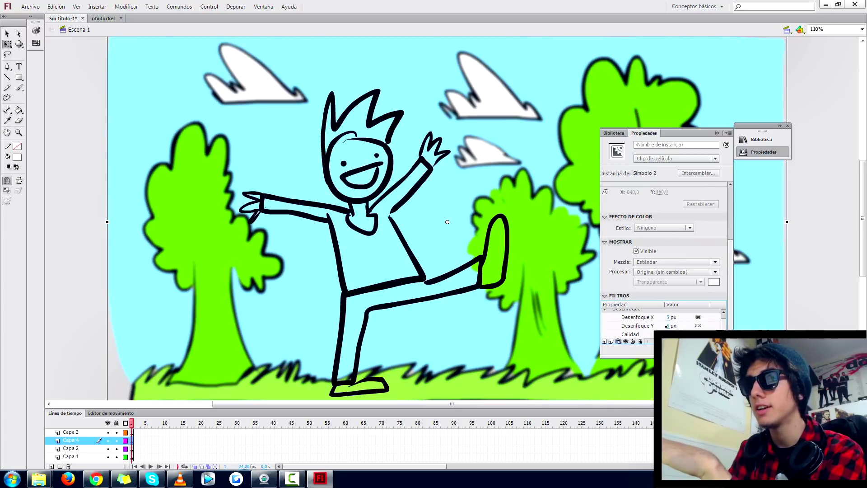
drag(667, 326, 669, 327)
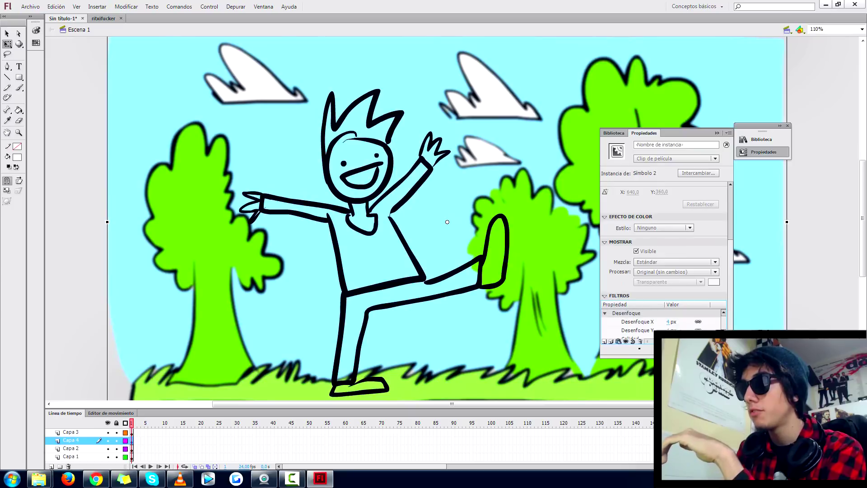
click(639, 341)
Apply an Alfa colour effect of 55% to the background movie clip and deselect it.
scroll(673, 313, up, 3)
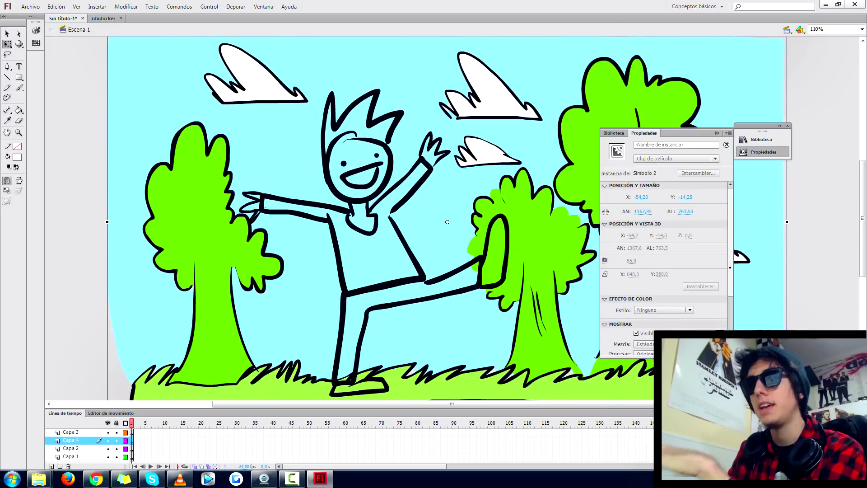
click(672, 310)
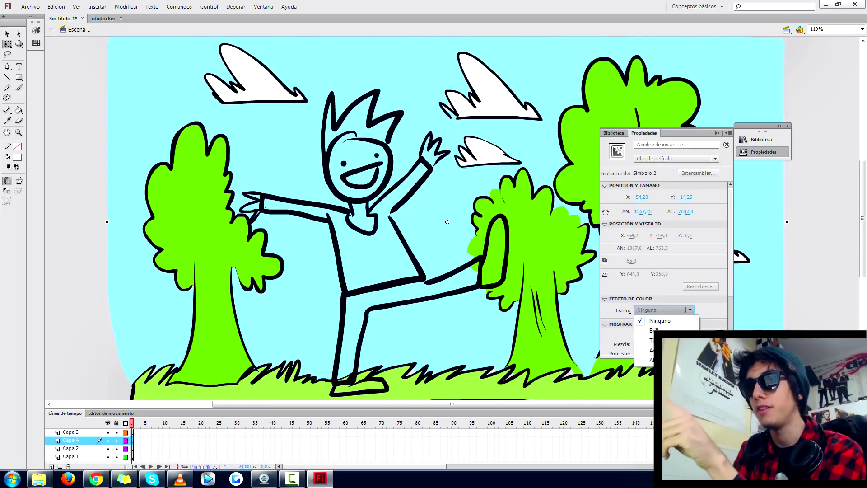
click(650, 338)
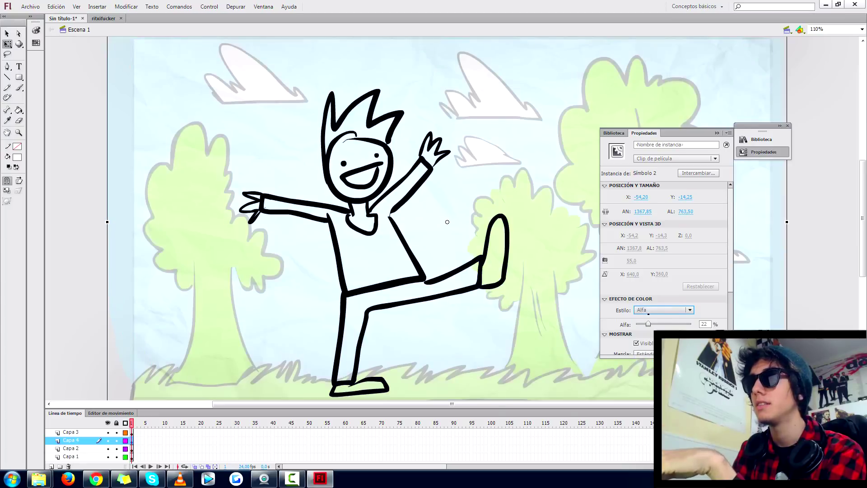
mouse_move(648, 324)
mouse_down()
mouse_move(674, 325)
mouse_move(620, 326)
mouse_move(702, 326)
mouse_move(665, 324)
mouse_up()
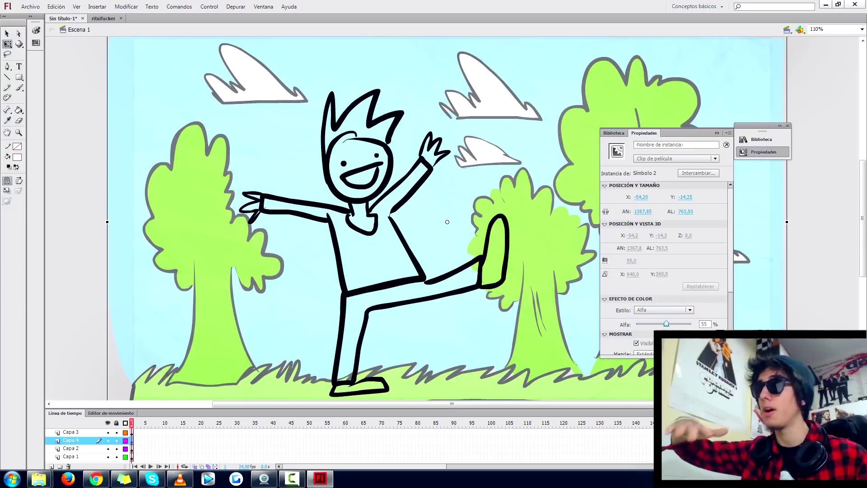
click(64, 225)
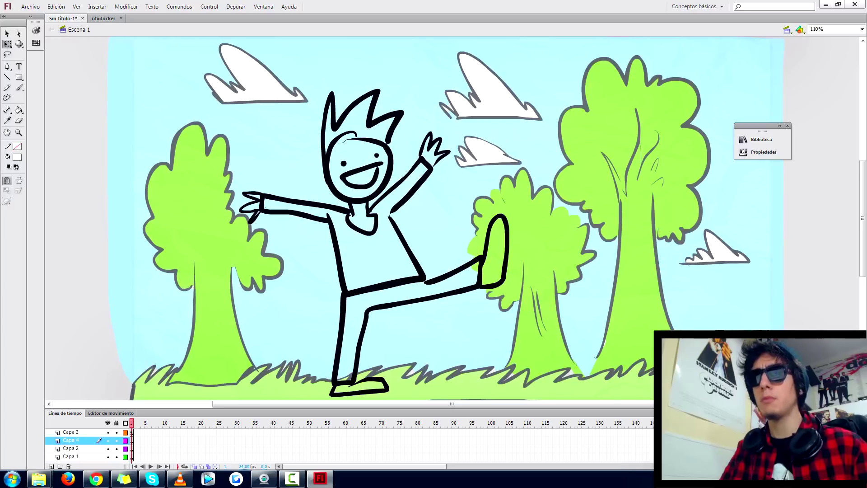
Fill the character's shirt and sleeves on Capa 3 with dark grey using the Paint Bucket.
click(71, 432)
click(84, 172)
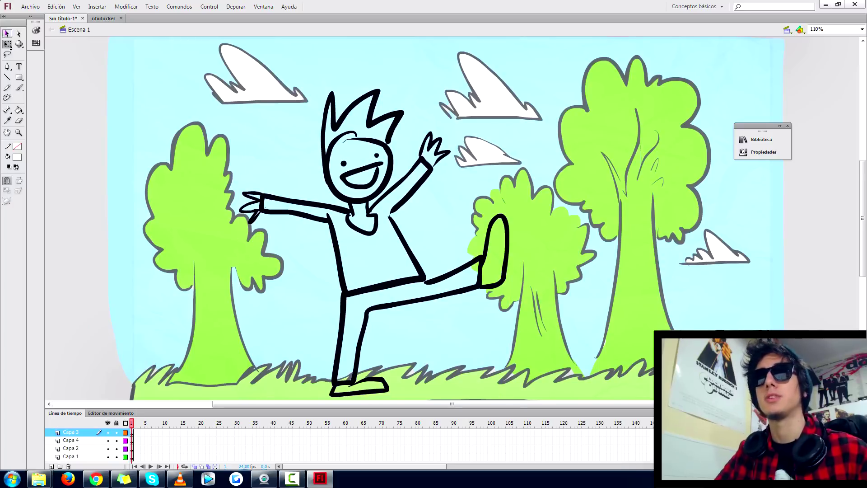
click(18, 110)
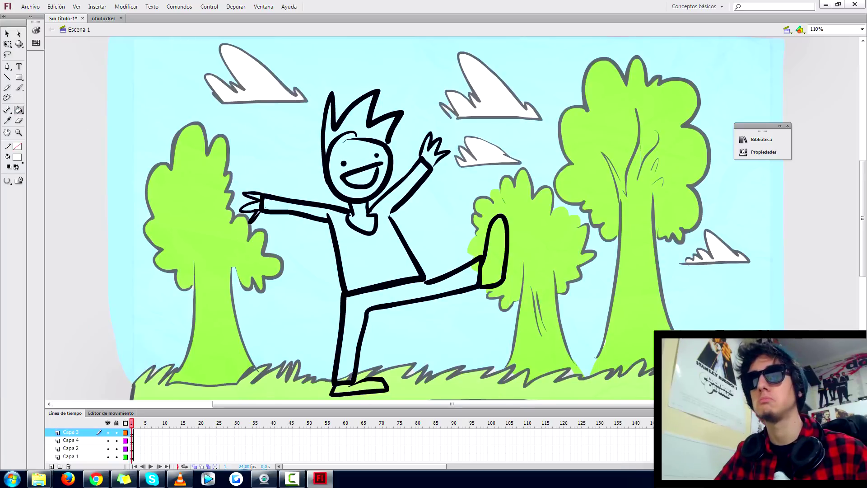
click(17, 157)
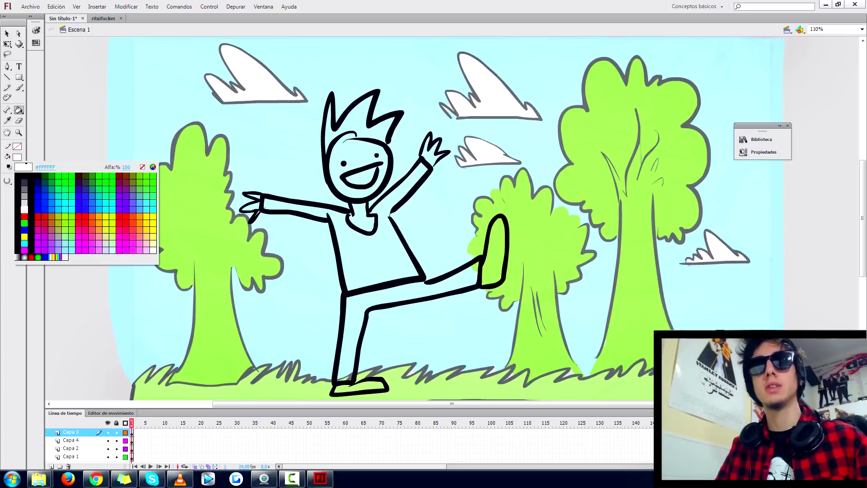
click(24, 183)
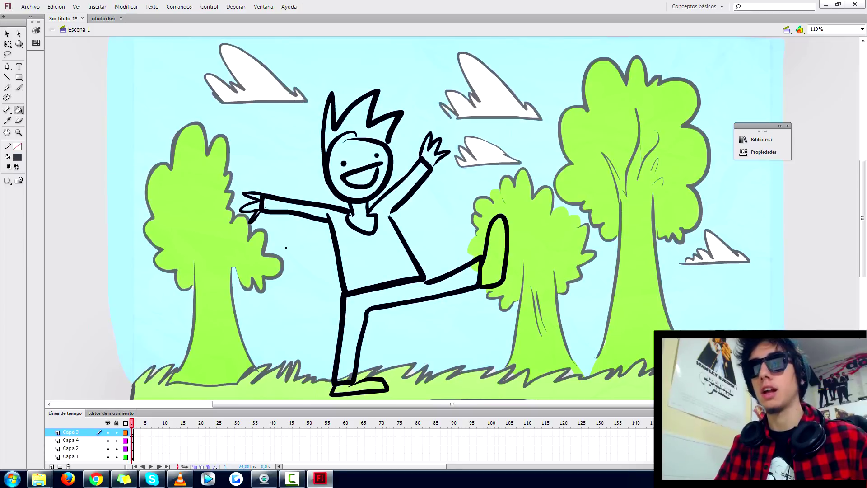
click(394, 255)
click(317, 209)
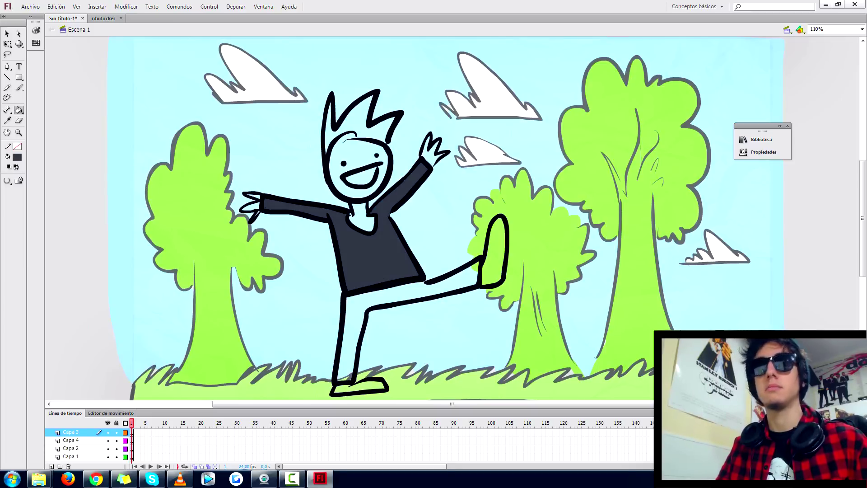
Fill the character's trousers with bright green using the Paint Bucket.
click(17, 156)
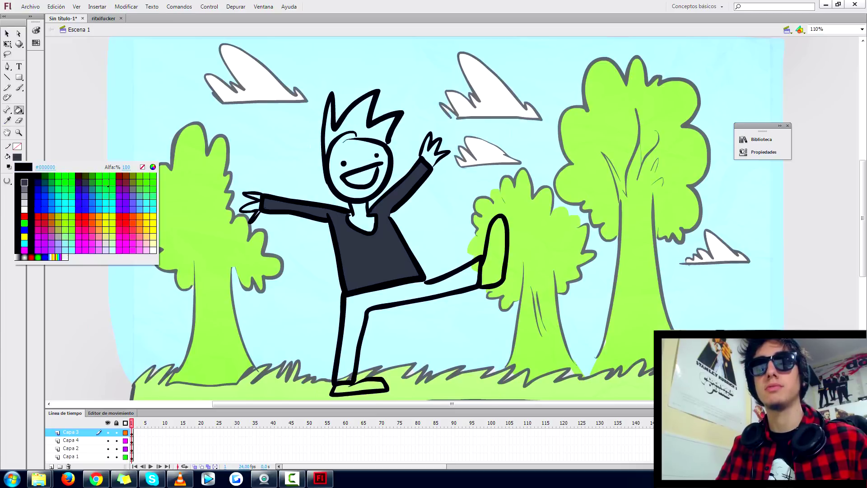
click(108, 185)
click(350, 295)
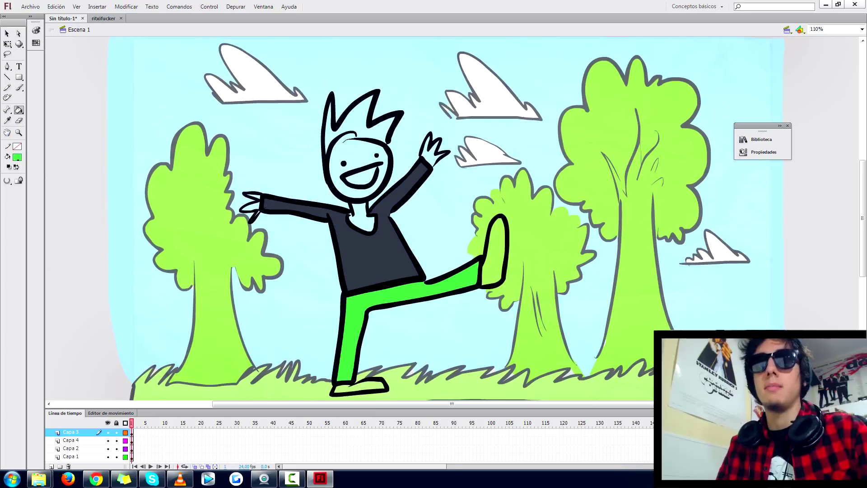
Fill all of the character's hair, including the separate front spike, with the same dark grey as the shirt.
click(18, 157)
click(25, 182)
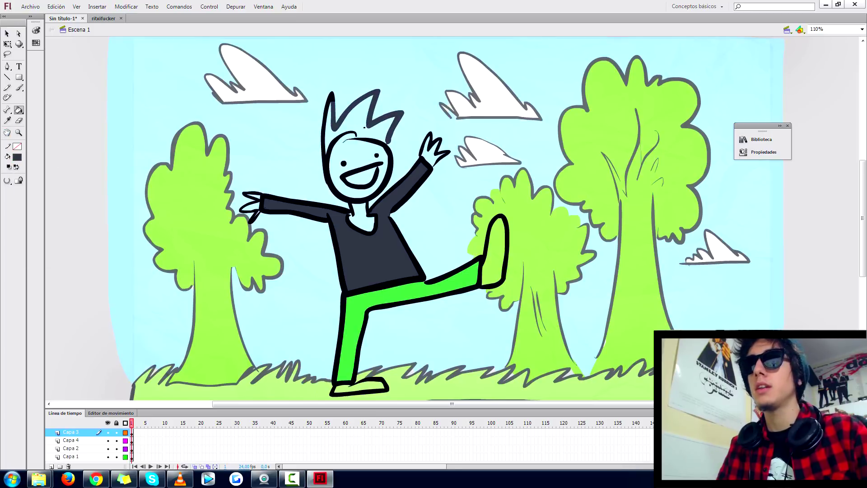
click(361, 123)
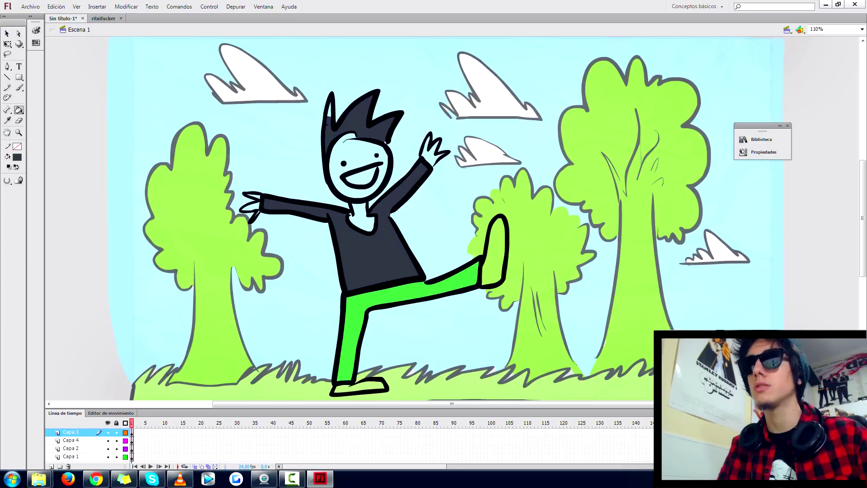
click(329, 112)
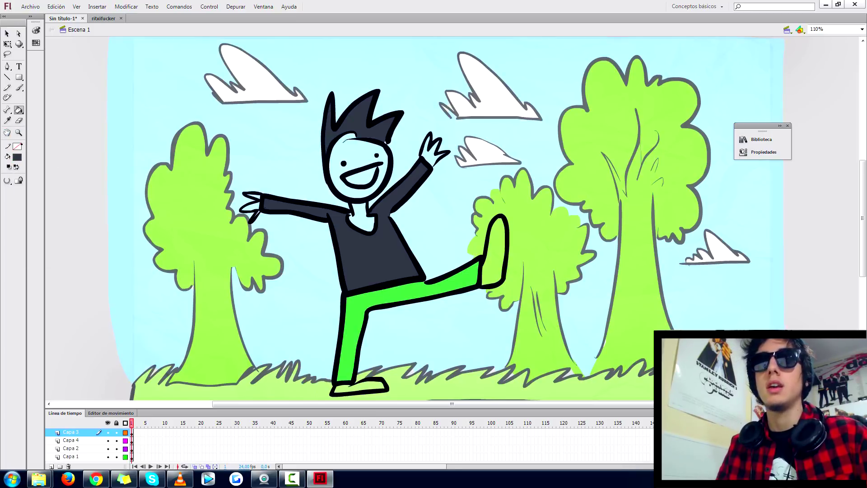
Mix a custom light blue (RGB 133, 165, 224) and fill both of the character's shoes with it.
click(17, 156)
click(153, 166)
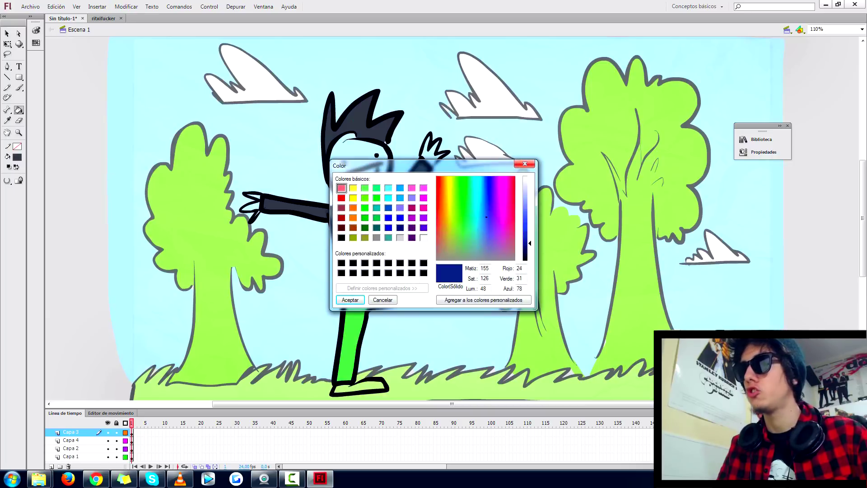
drag(487, 216, 484, 210)
drag(528, 243, 528, 201)
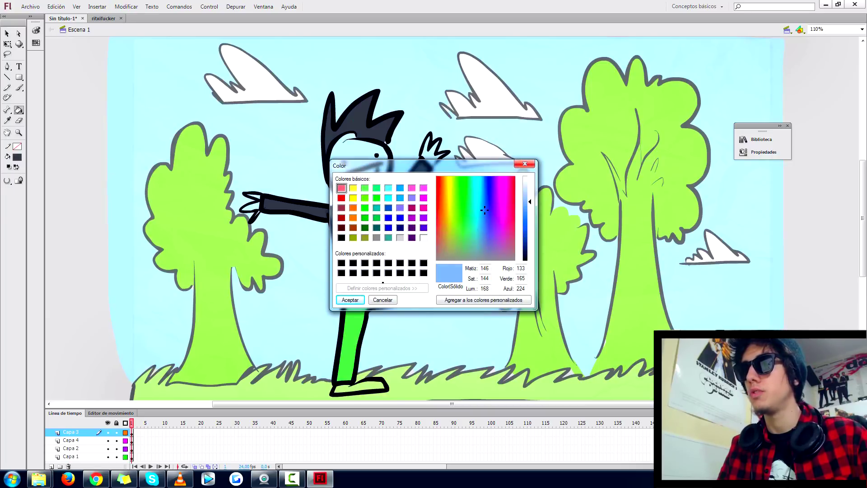
click(349, 299)
click(362, 386)
click(493, 263)
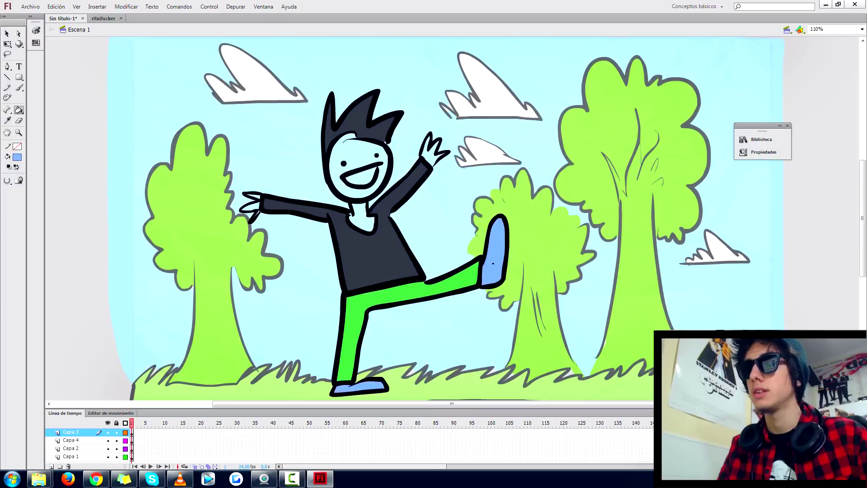
Mix a custom skin tone (RGB 253, 226, 208) and fill the character's face, neck and hands with it.
click(17, 157)
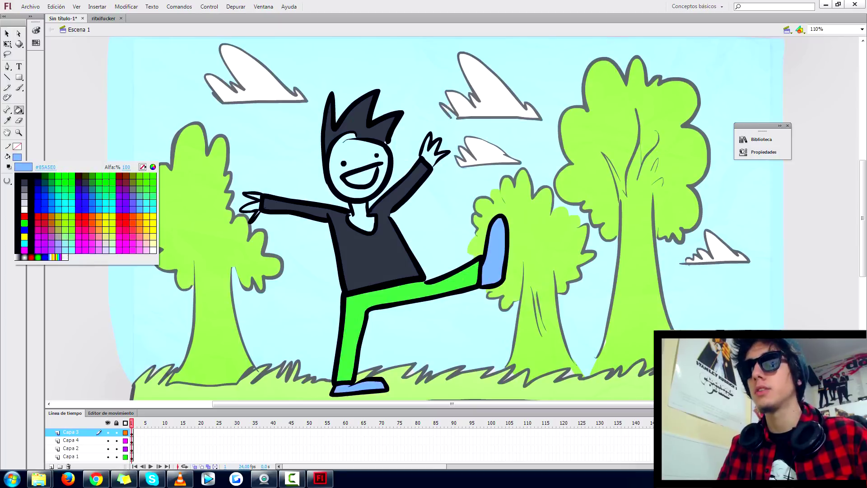
click(153, 167)
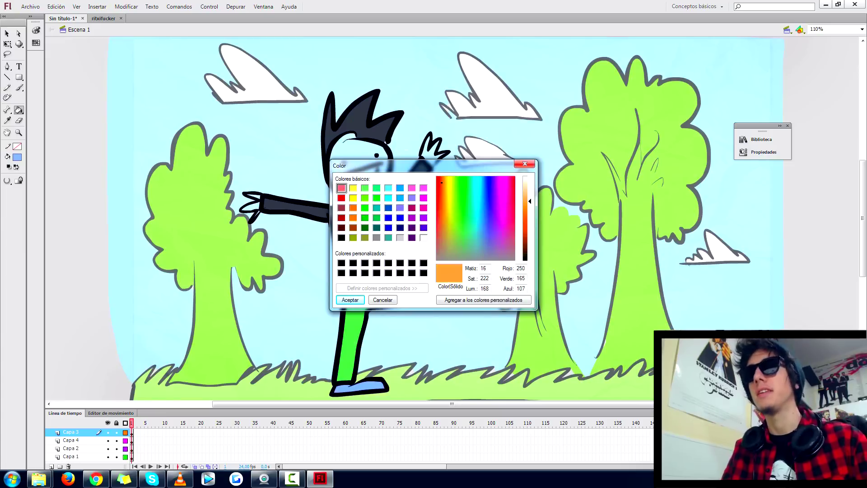
drag(529, 201, 529, 184)
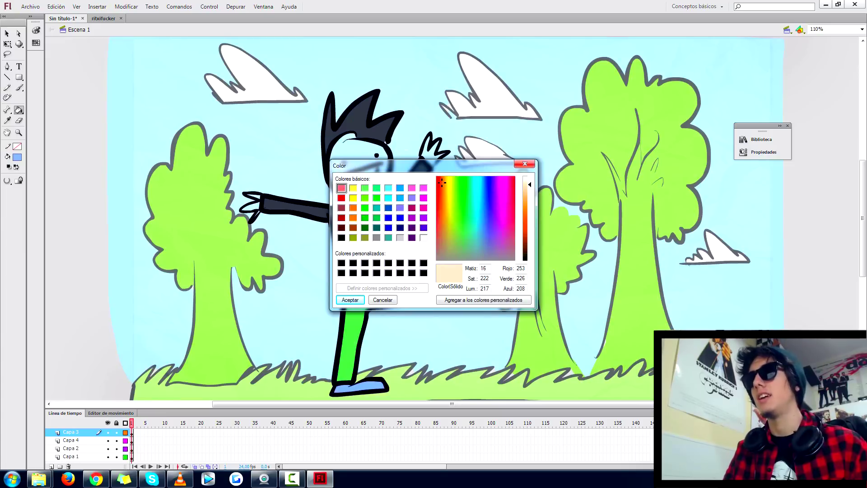
click(350, 300)
click(350, 300)
key(ctrl+z)
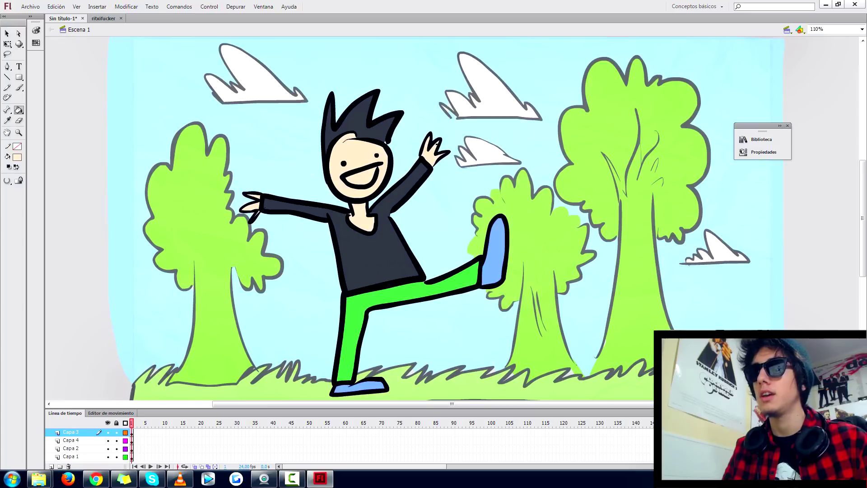
Switch to the Brush tool with a black fill colour.
key(b)
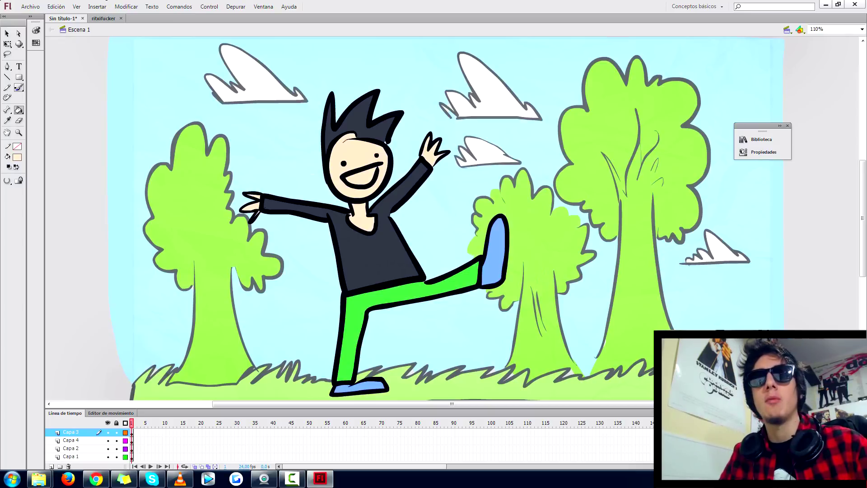
click(18, 87)
click(18, 157)
click(24, 174)
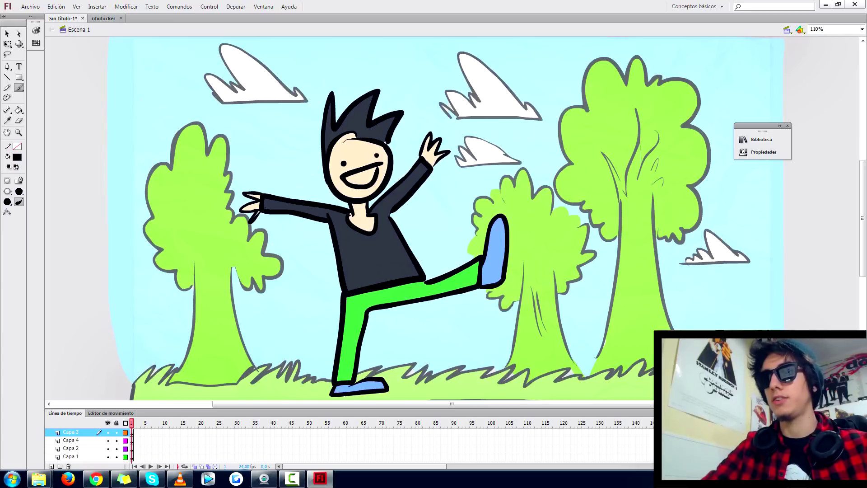
drag(361, 173, 373, 175)
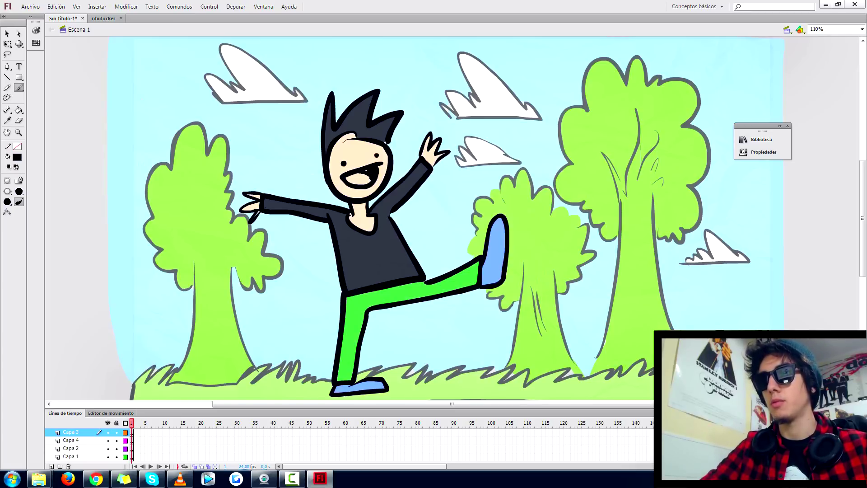
key(ctrl+z)
key(ctrl+z)
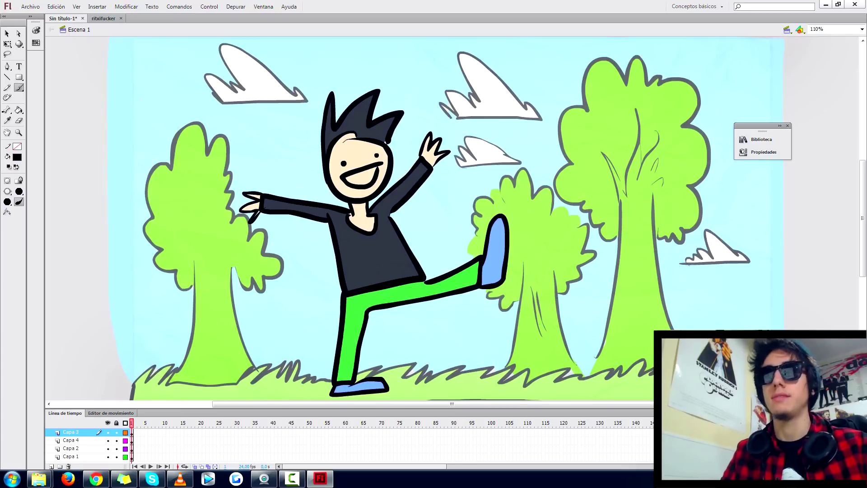
Change the brush mode and paint the right-hand part of the character's mouth interior black.
click(7, 191)
click(42, 191)
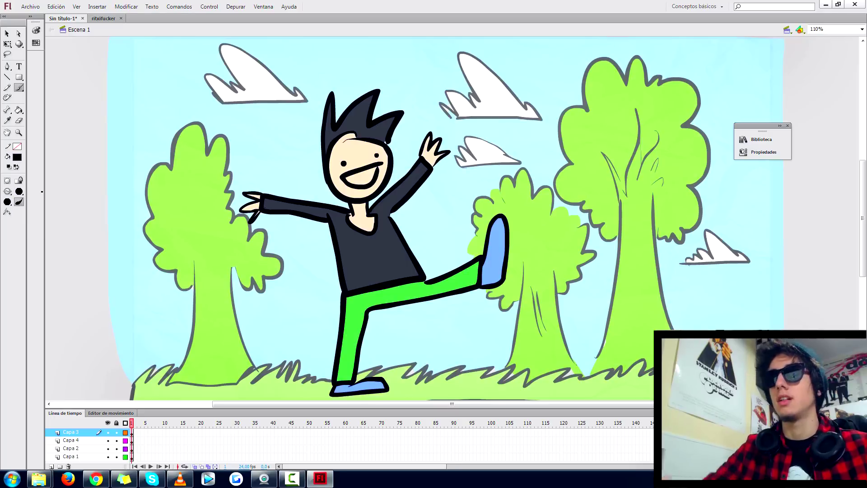
drag(367, 171, 371, 178)
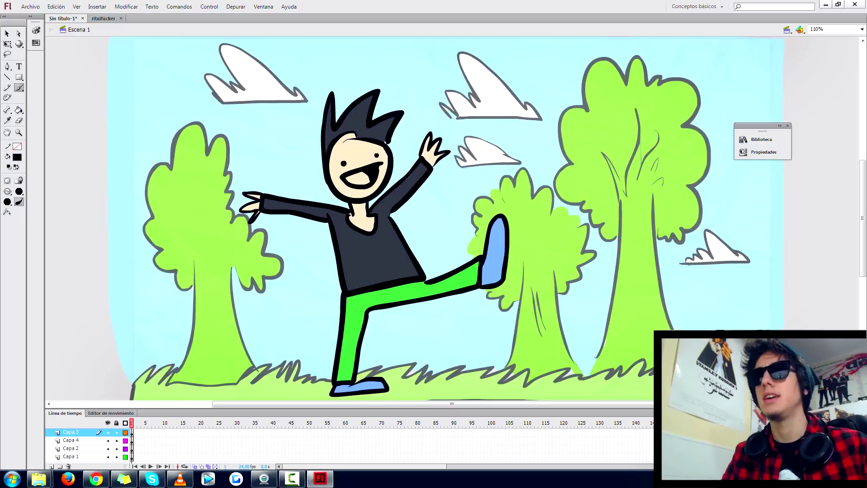
Fill the remaining area inside the character's mouth with white using the Paint Bucket.
click(19, 110)
click(17, 157)
click(23, 209)
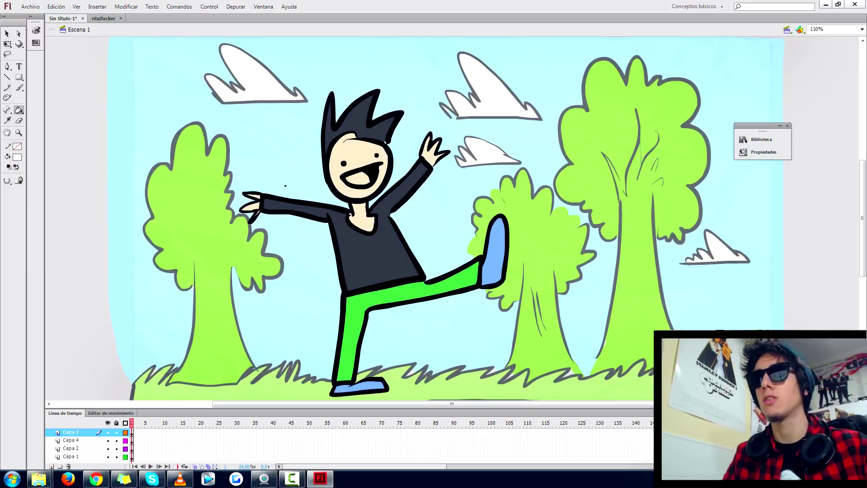
click(365, 180)
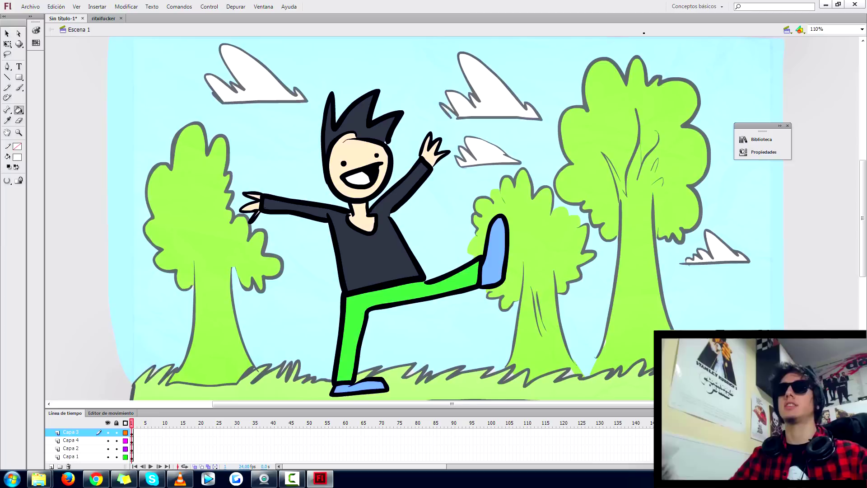
Select all the character artwork on Capa 3 and move it around the scene, ending slightly left and above its starting place.
click(7, 44)
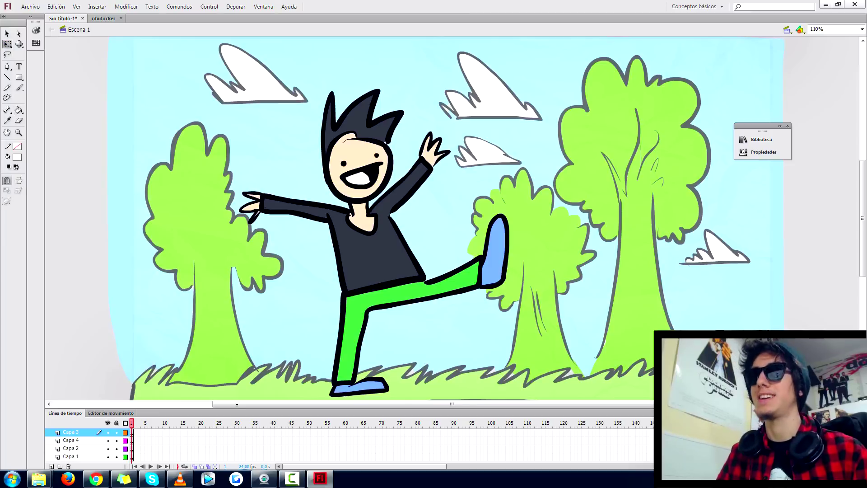
click(133, 433)
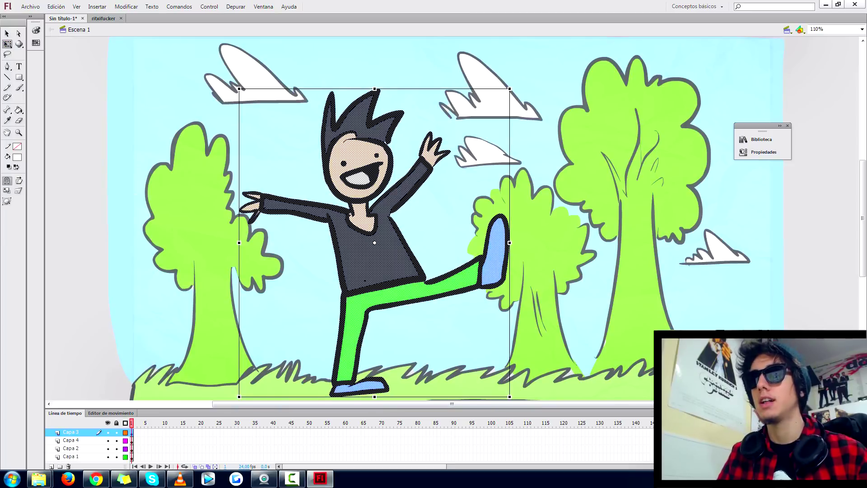
drag(374, 242, 474, 278)
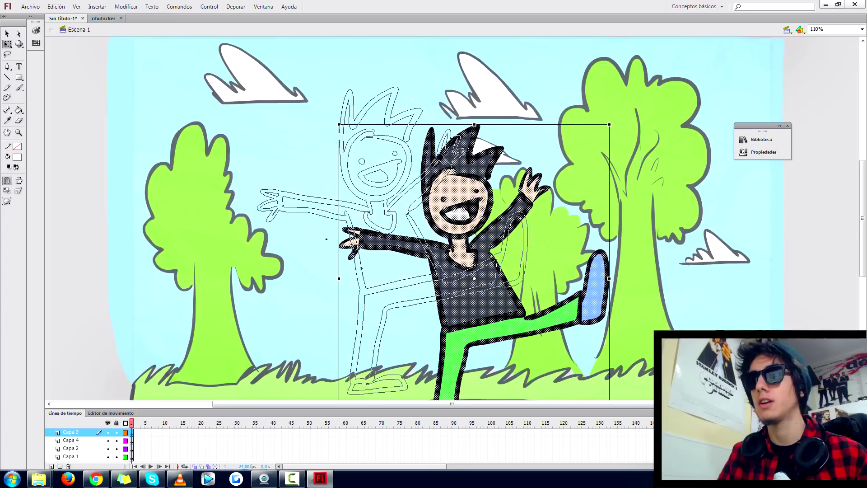
mouse_move(361, 269)
mouse_down()
mouse_move(315, 241)
mouse_move(302, 256)
mouse_move(455, 255)
mouse_up()
drag(455, 256, 438, 260)
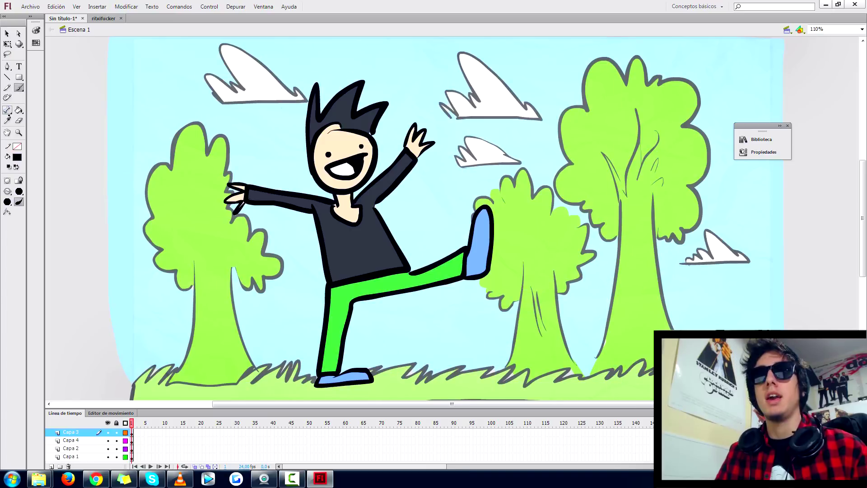
Sample the skin tone from the face and paint over the whole mouth with the Brush.
click(7, 120)
click(323, 158)
key(b)
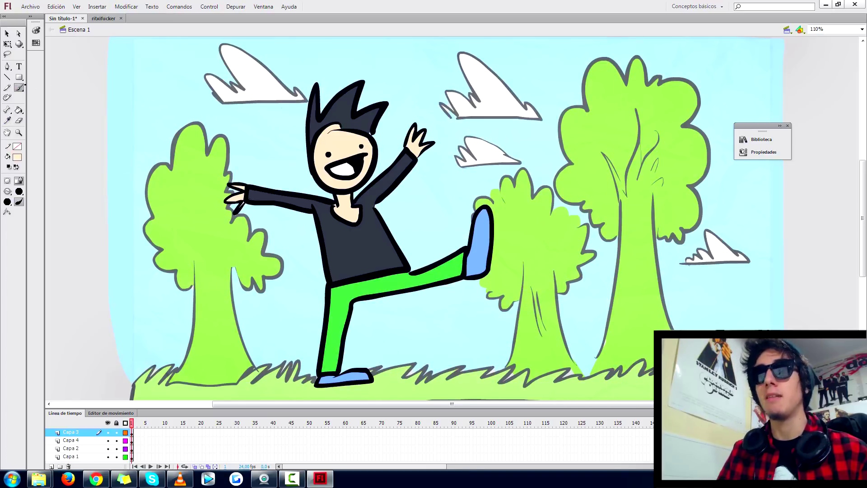
mouse_move(352, 173)
mouse_down()
mouse_move(327, 166)
mouse_move(353, 168)
mouse_move(356, 159)
mouse_up()
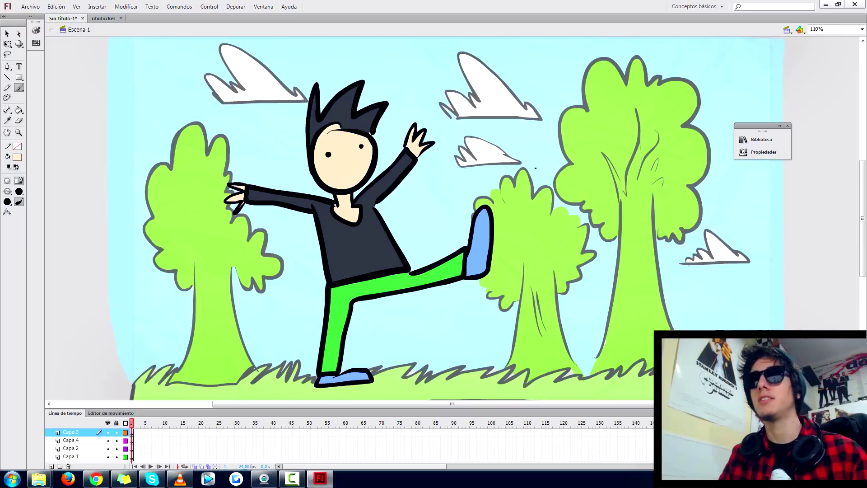
Add a new layer above Capa 3 and draw a round open mouth in black on the face with the Brush.
click(51, 466)
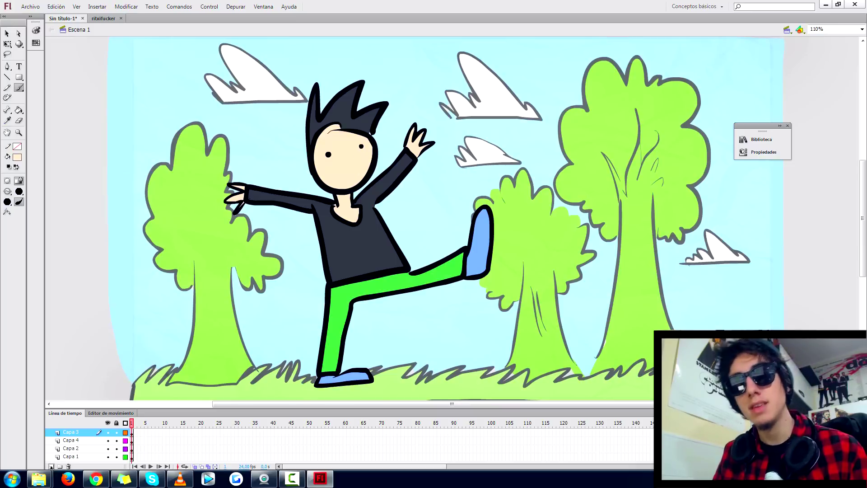
click(134, 433)
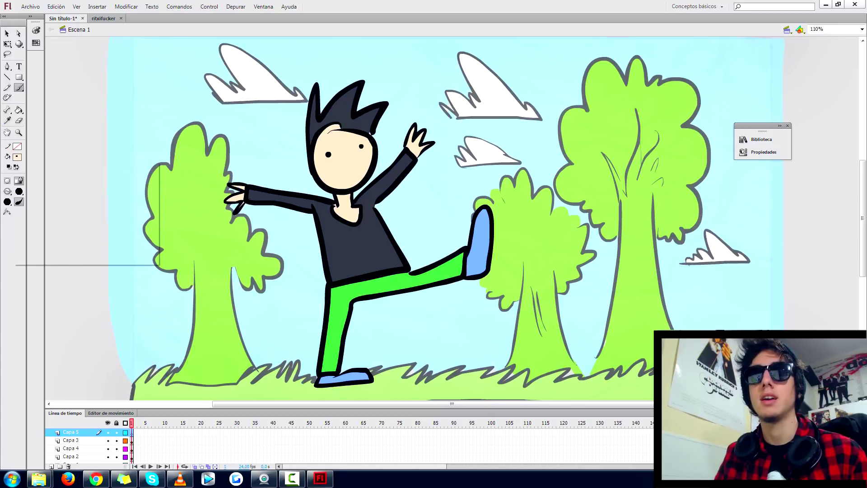
click(17, 157)
click(23, 176)
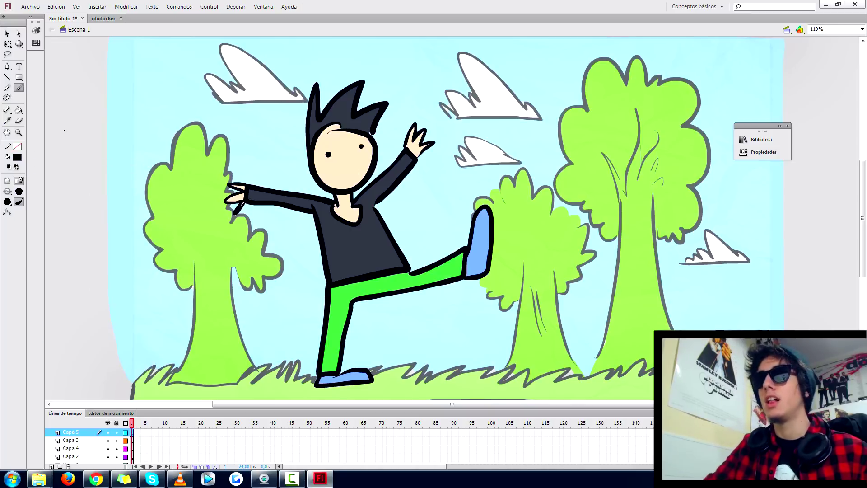
drag(354, 155, 345, 177)
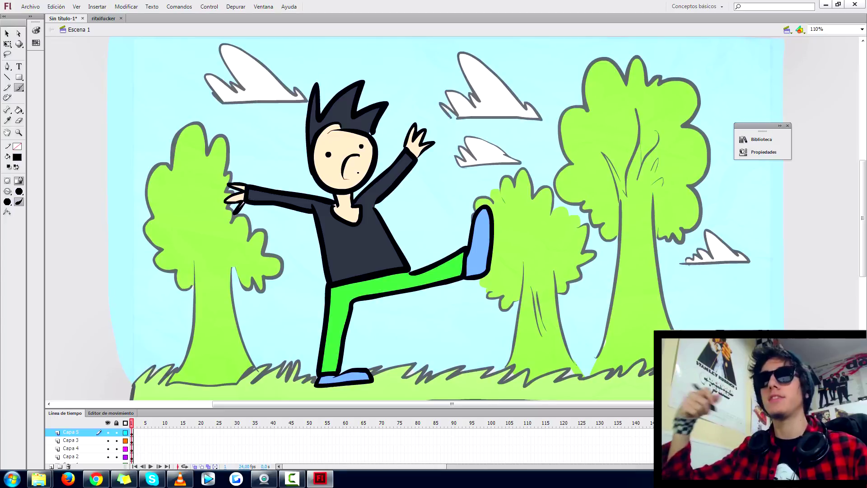
key(ctrl+z)
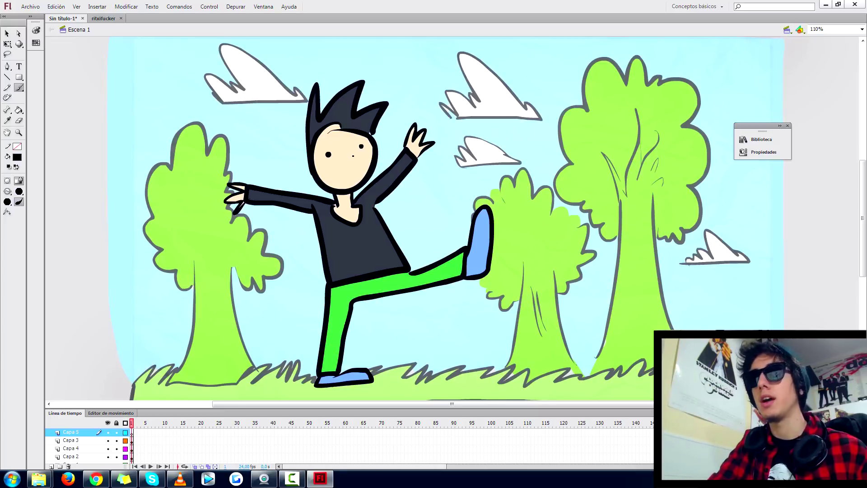
drag(352, 155, 351, 175)
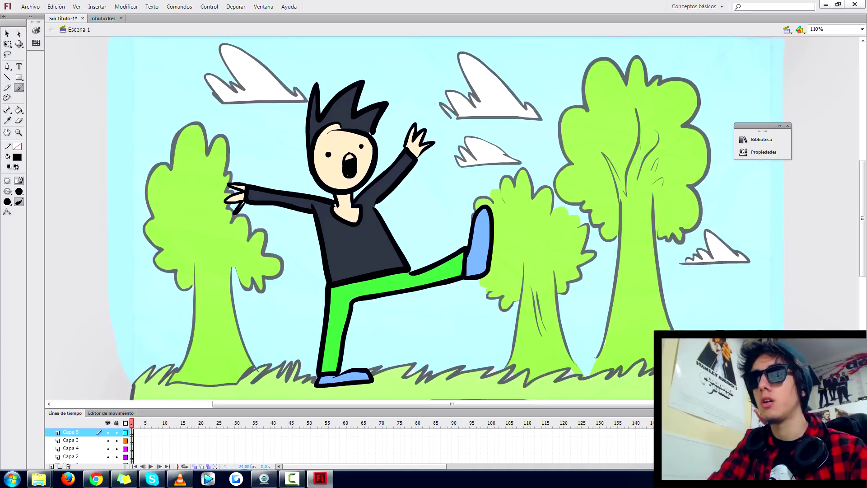
Extend the scene to frame 2, insert a blank keyframe there on the mouth layer and turn on onion skinning.
key(F5)
key(F7)
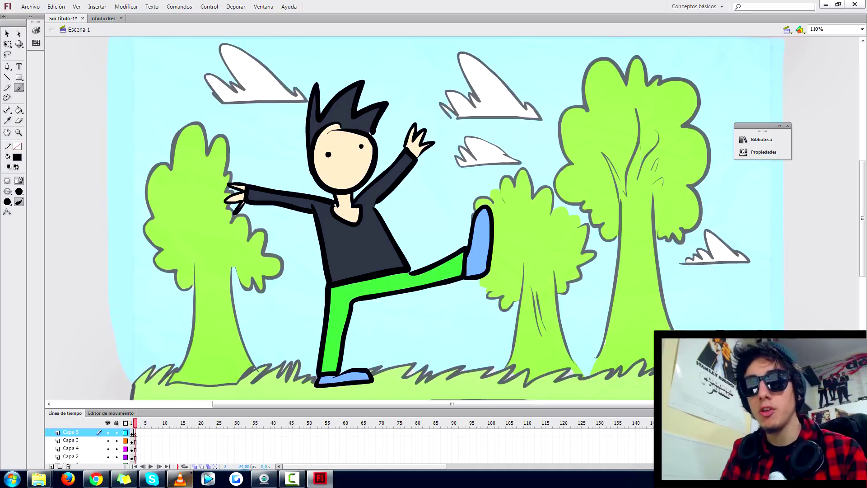
click(195, 466)
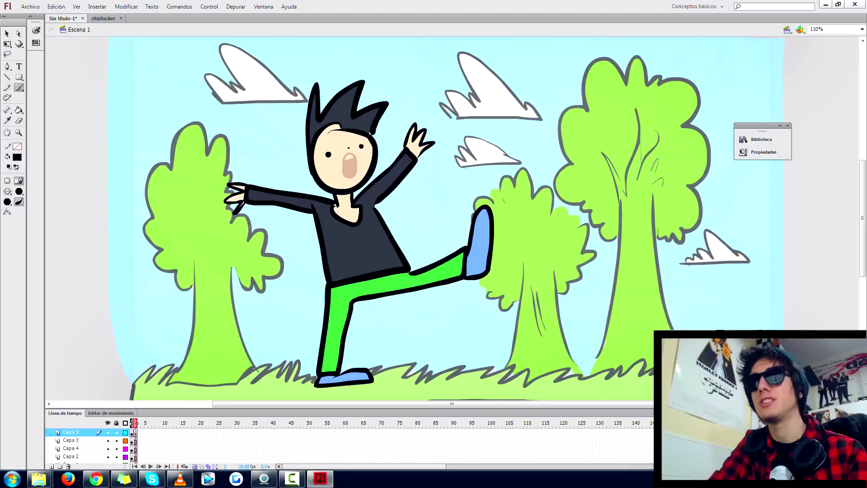
Draw differently shaped mouths frame by frame on the mouth layer, inserting blank keyframes up to frame 8.
mouse_move(351, 156)
mouse_down()
mouse_move(349, 173)
mouse_move(352, 164)
mouse_up()
key(F7)
key(F7)
key(F7)
mouse_move(357, 155)
mouse_down()
mouse_move(344, 180)
mouse_move(361, 157)
mouse_move(334, 175)
mouse_move(351, 171)
mouse_move(359, 159)
mouse_move(333, 165)
mouse_up()
key(F7)
key(F7)
key(F7)
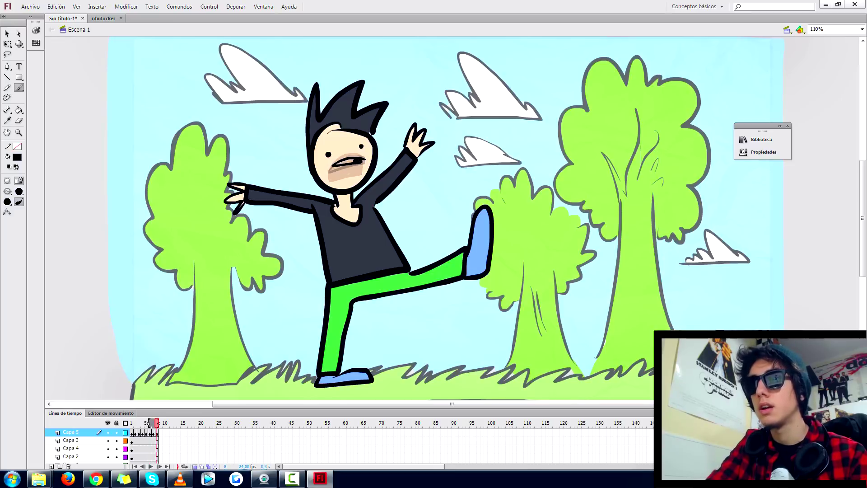
Play back the mouth animation and return to the start of the Capa 5 frames.
click(131, 457)
key(Return)
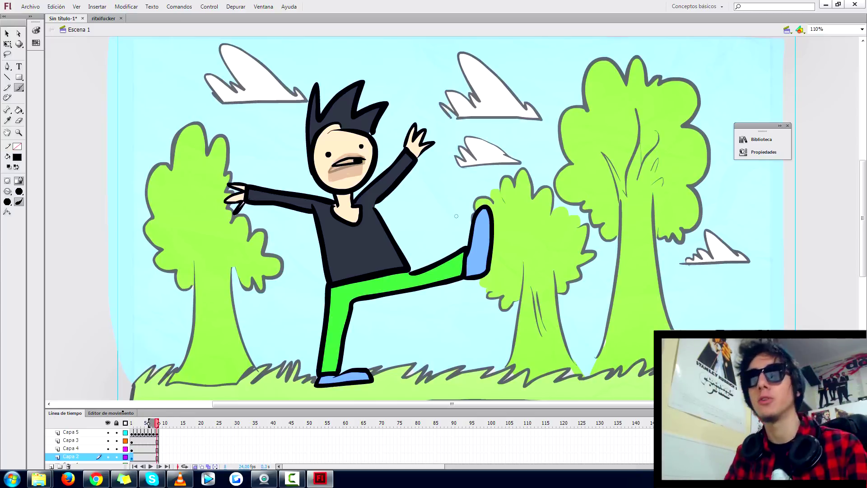
click(135, 432)
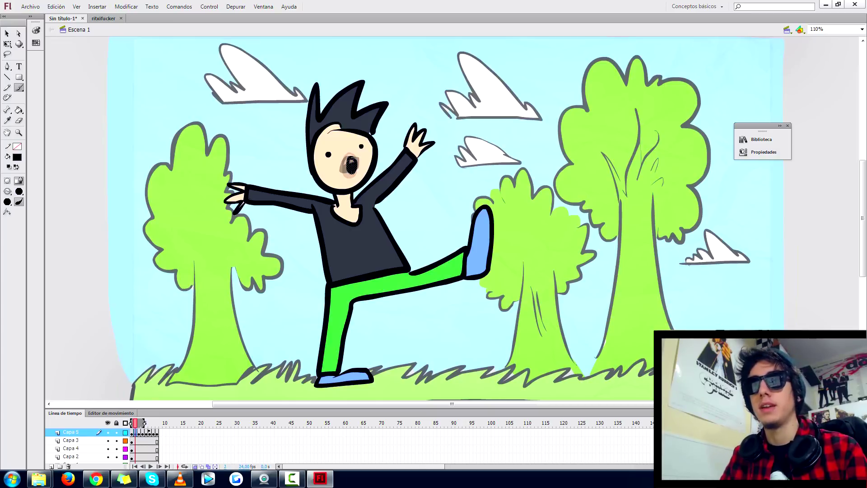
Delete the mouth layer Capa 5 and brush a wide black smile onto the face on Capa 3.
drag(161, 432, 129, 434)
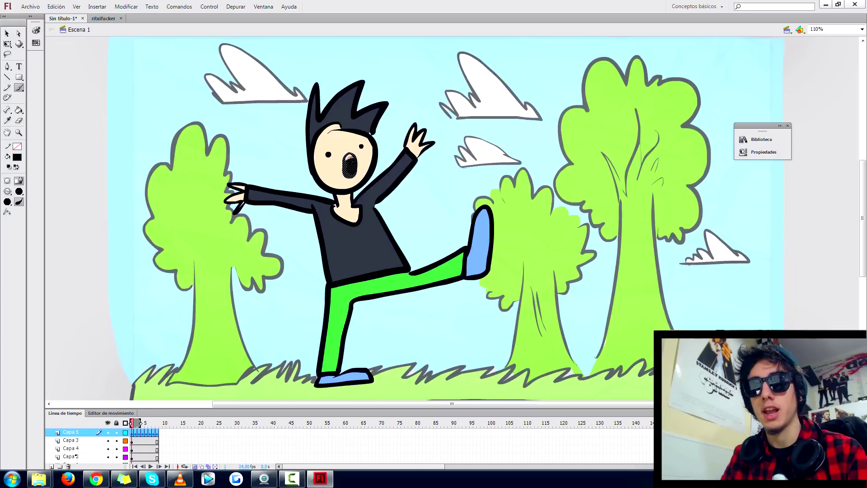
click(69, 465)
click(131, 432)
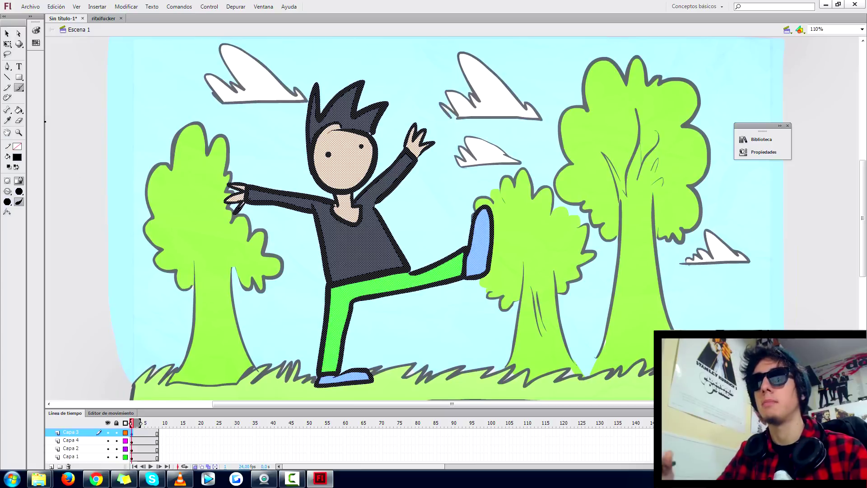
mouse_move(326, 166)
mouse_down()
mouse_move(370, 157)
mouse_move(325, 158)
mouse_move(333, 172)
mouse_move(358, 171)
mouse_move(368, 148)
mouse_up()
key(ctrl+z)
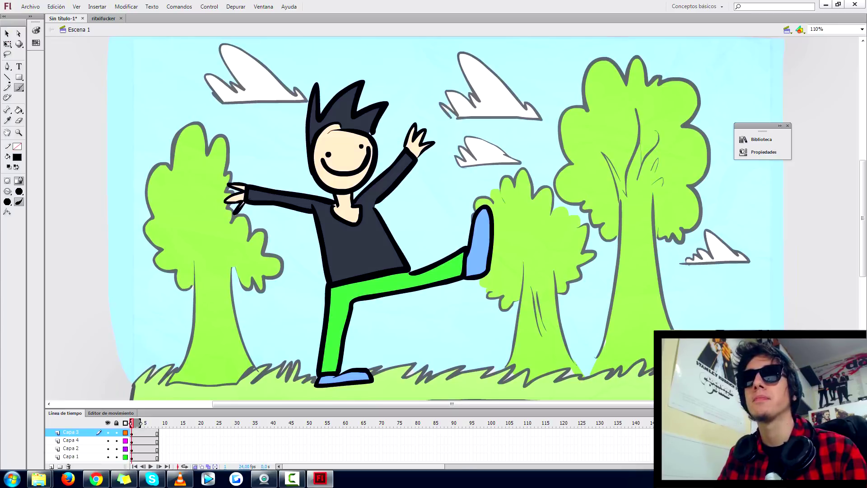
Draw bright green shading guide lines with the Pencil over the character's shirt, standing leg and face.
click(7, 87)
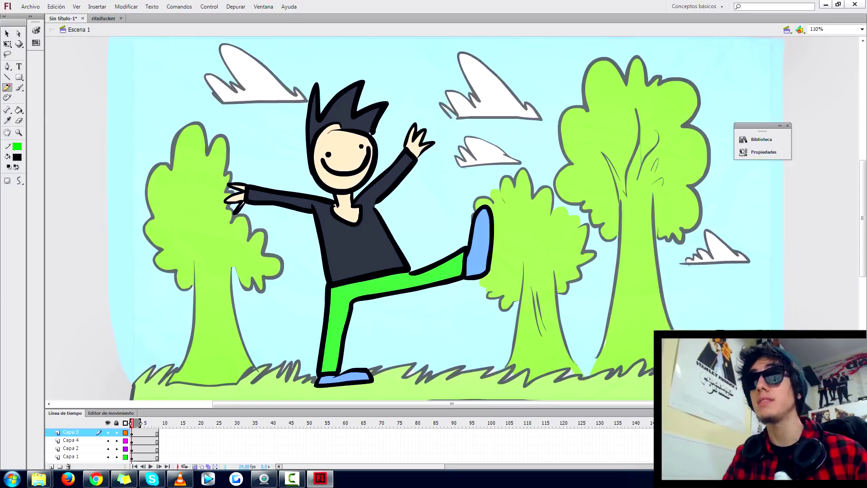
click(17, 146)
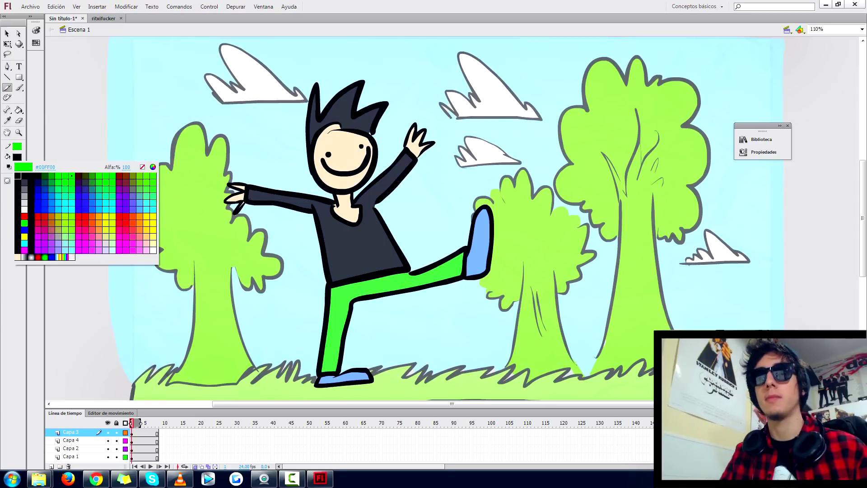
click(71, 175)
key(F6)
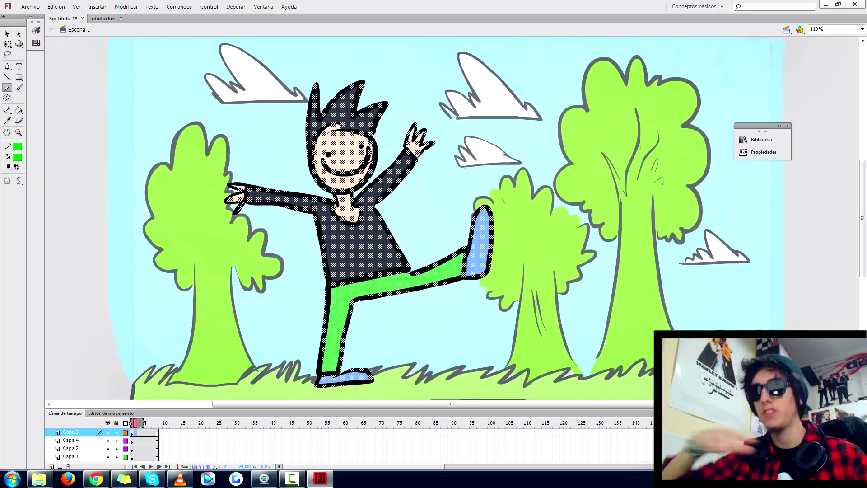
mouse_move(322, 195)
mouse_down()
mouse_move(349, 280)
mouse_move(337, 321)
mouse_up()
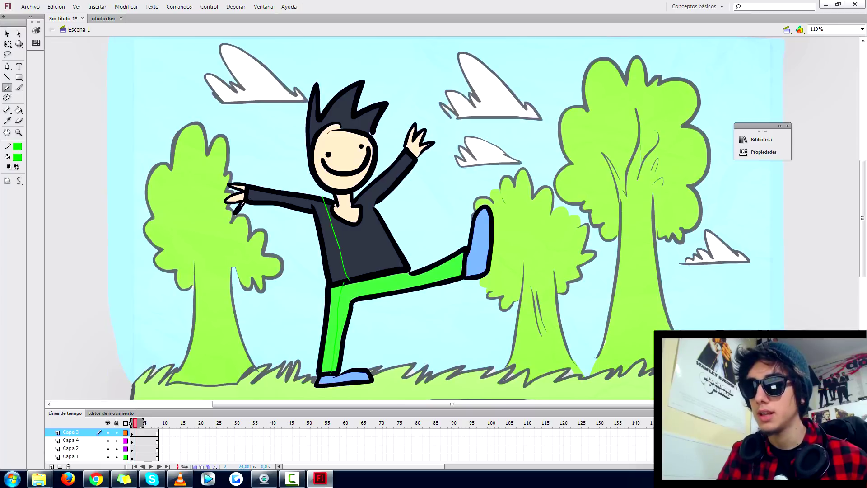
drag(338, 124, 344, 192)
Mix a darker navy from the shirt colour and fill the shaded side of the shirt and the outstretched sleeve.
click(18, 109)
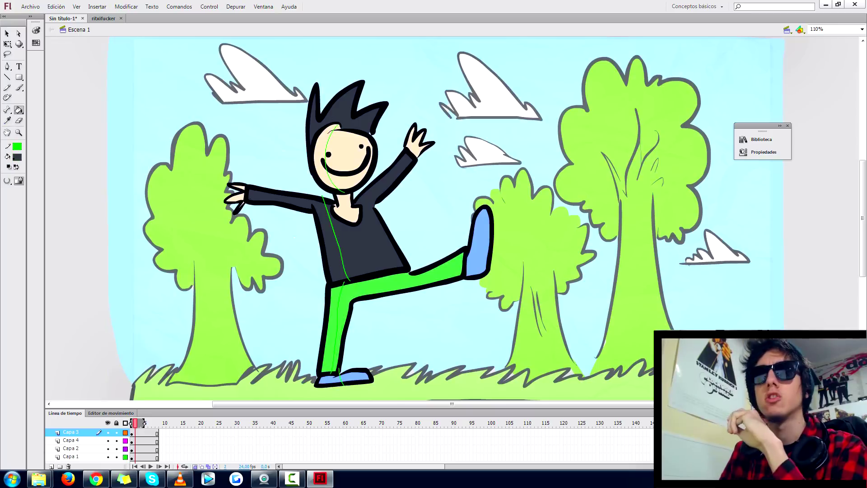
click(17, 157)
click(152, 166)
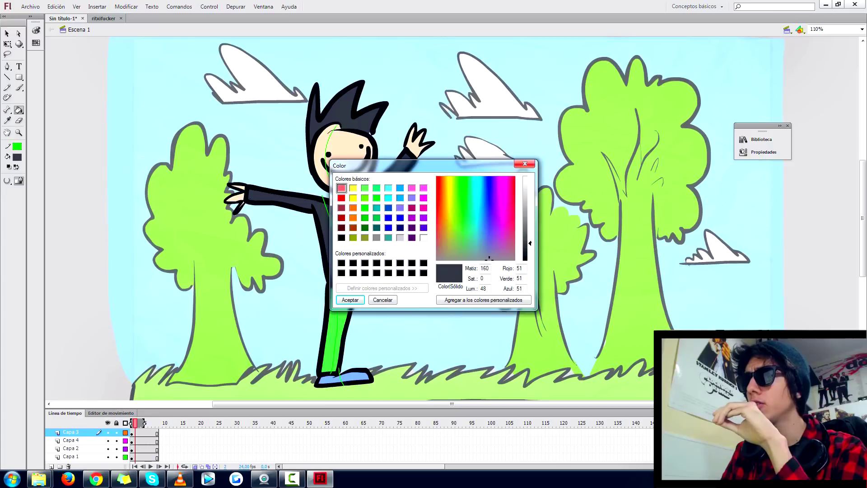
click(350, 300)
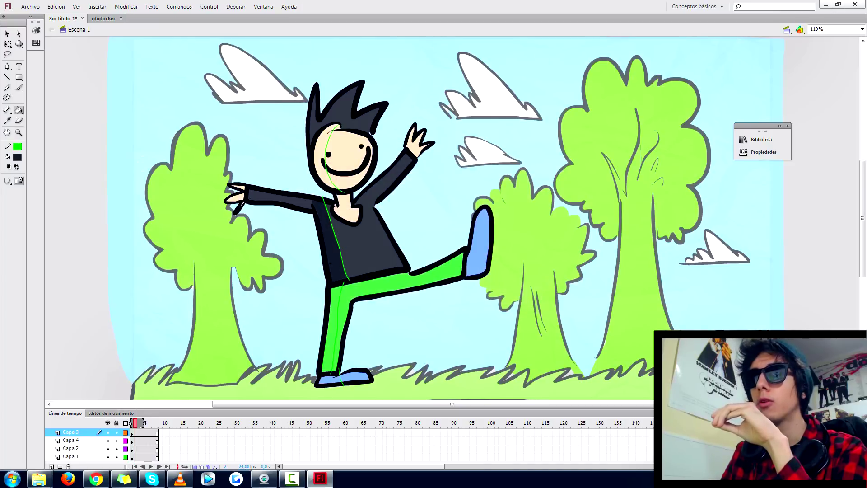
click(303, 202)
Mix a darker orange skin tone and fill the shaded side of the face and the outstretched hand.
click(18, 156)
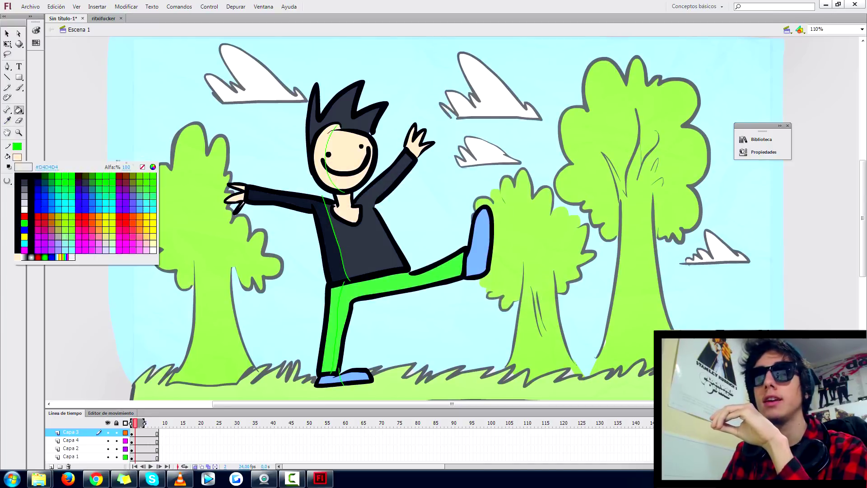
click(152, 167)
click(350, 300)
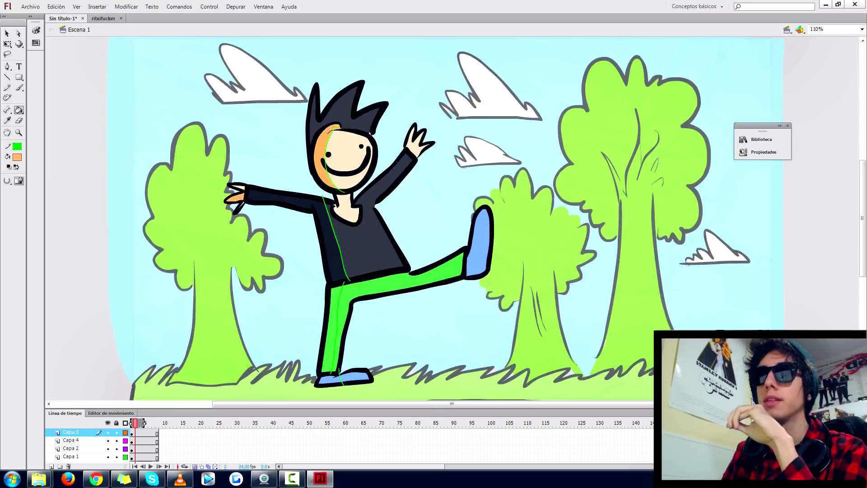
Sample the trousers' green, mix a darker shade and fill the shaded strip of the standing leg.
click(7, 121)
click(333, 316)
click(17, 158)
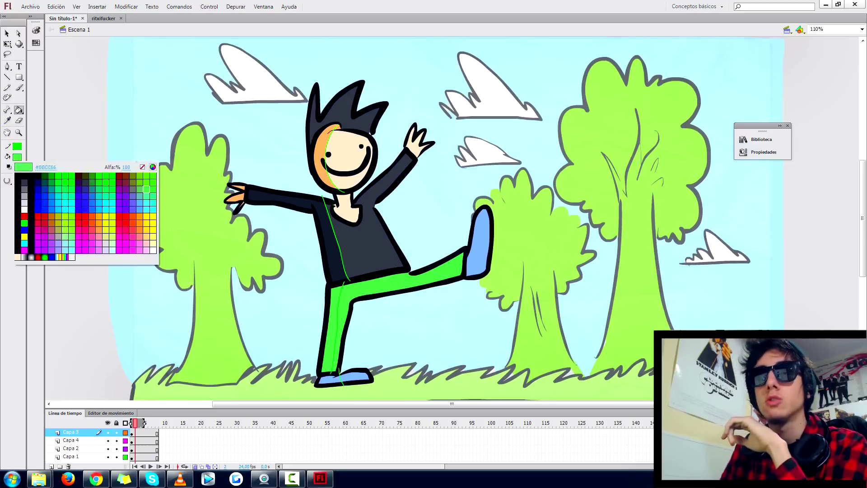
click(153, 167)
drag(530, 206, 530, 226)
click(350, 300)
click(332, 320)
Select the whole character and try to remove its fill colour.
key(q)
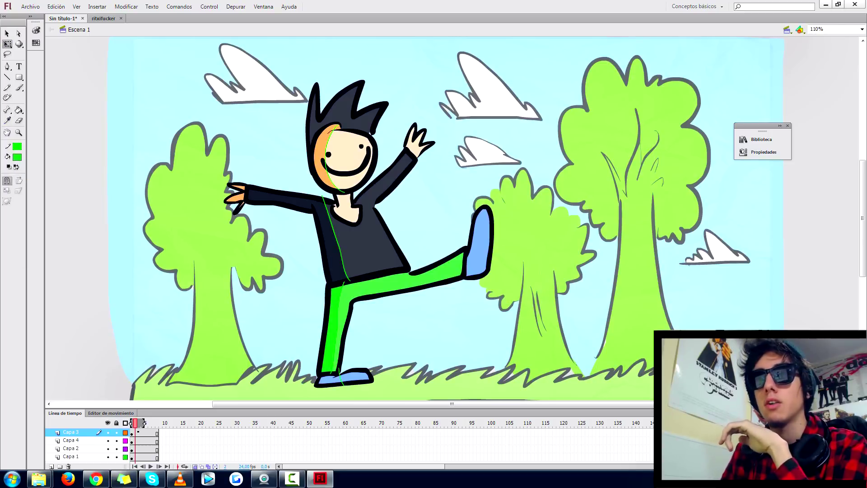
key(F6)
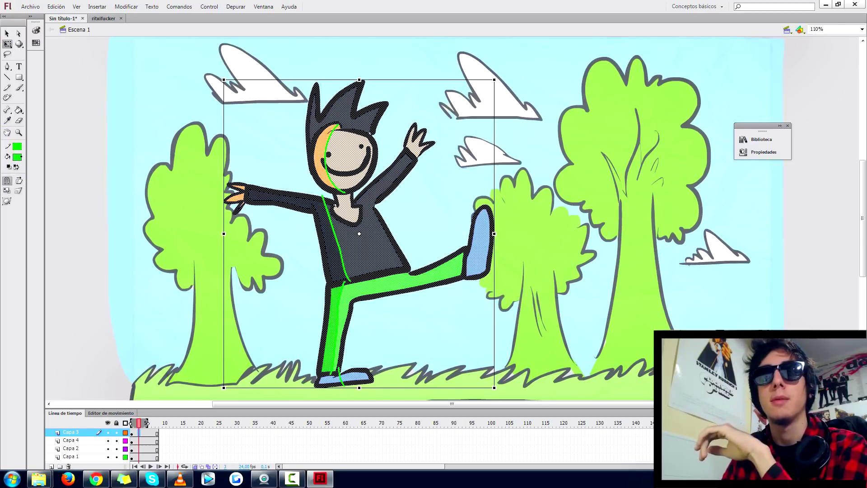
click(17, 156)
click(142, 167)
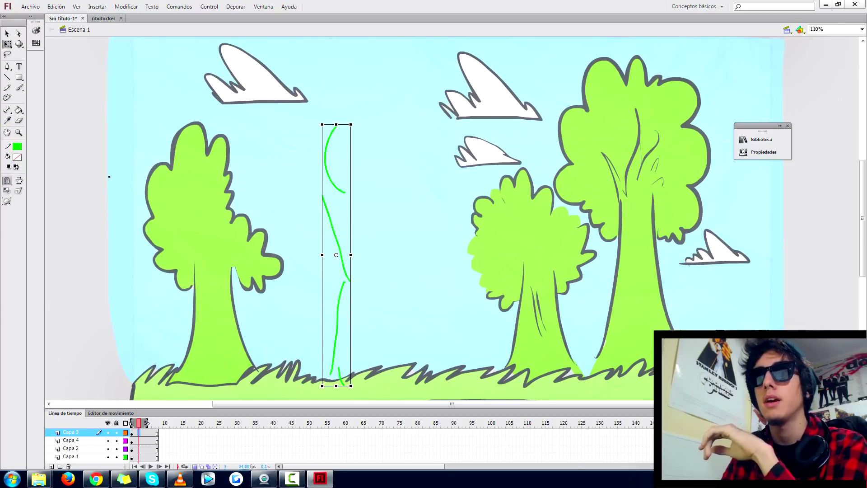
key(ctrl+z)
key(ctrl+z)
Set the selected character's stroke to no colour to erase the green guide lines, and deselect it.
click(17, 157)
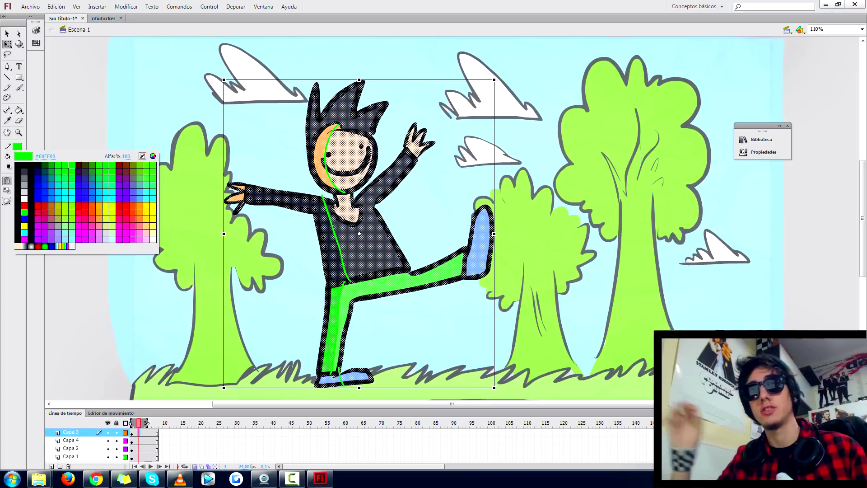
click(142, 156)
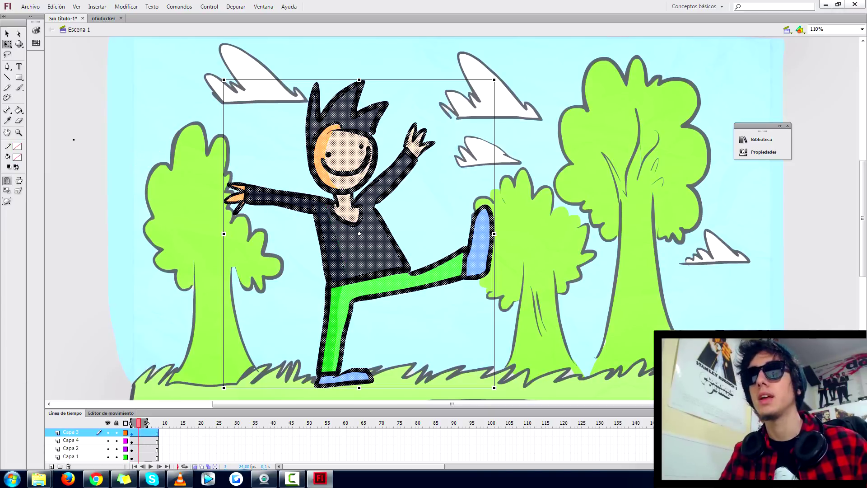
click(72, 139)
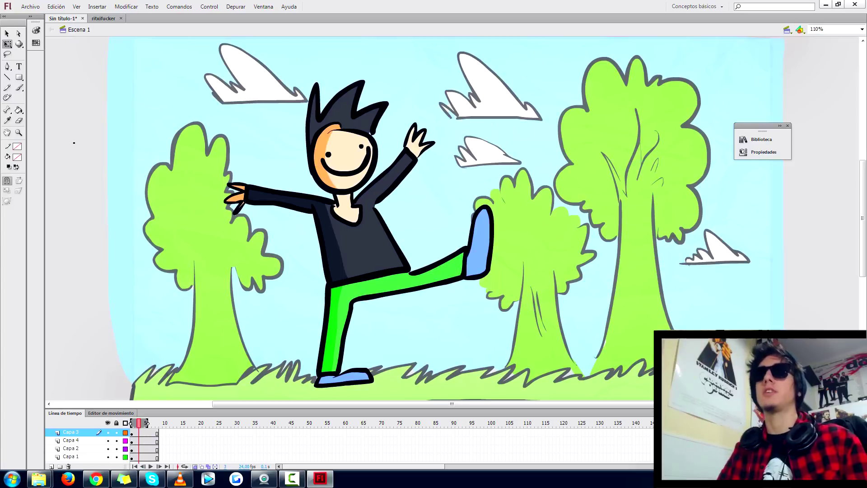
Go to frame 5 and paint black shadows with the Brush on the trousers and both shoes.
key(period)
key(period)
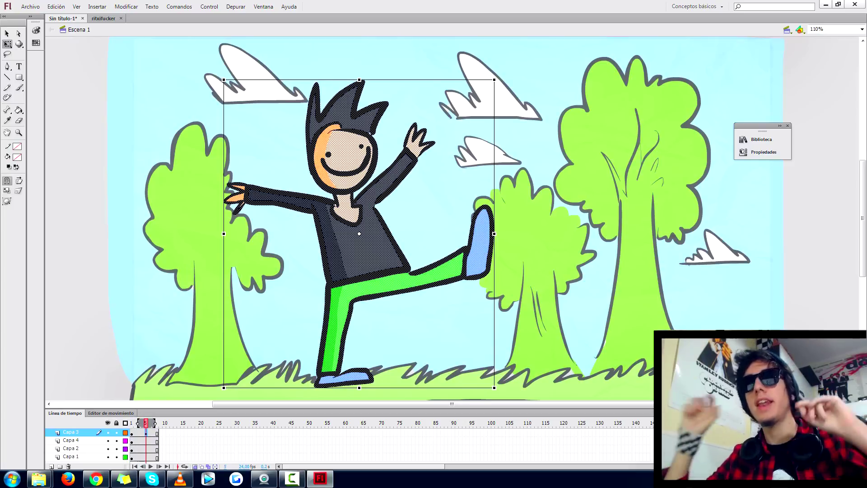
click(69, 331)
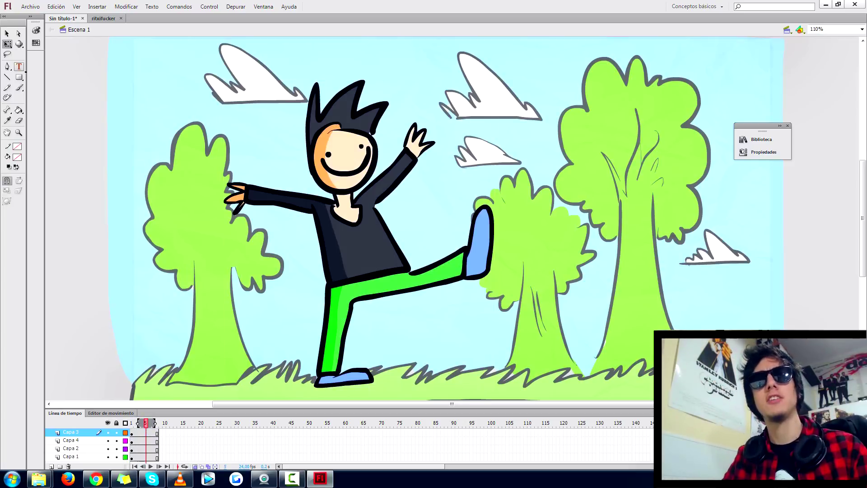
click(19, 88)
click(17, 157)
click(16, 173)
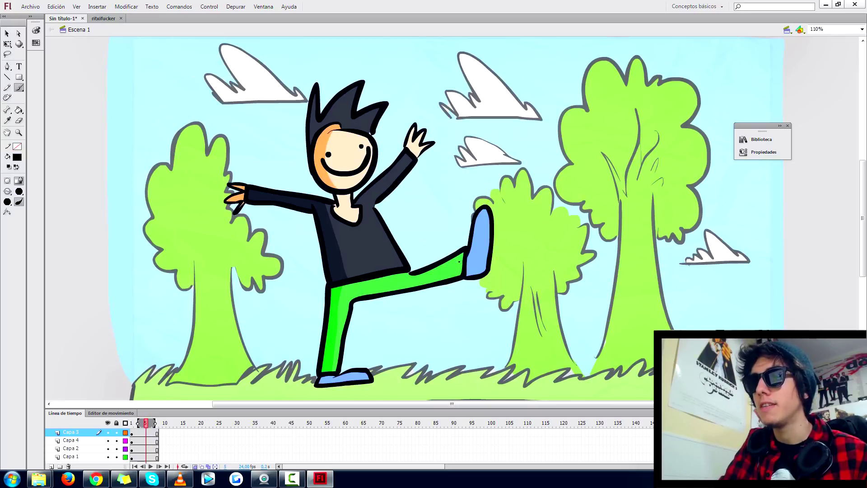
drag(323, 366, 331, 366)
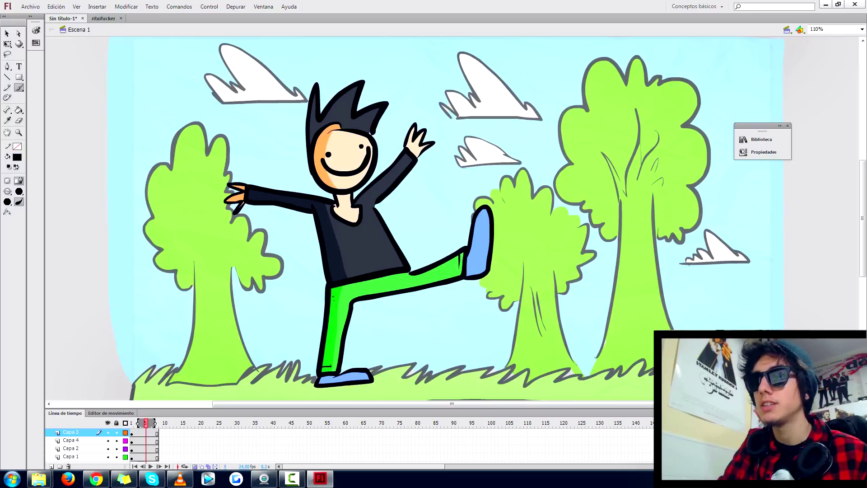
mouse_move(476, 214)
mouse_down()
mouse_move(481, 261)
mouse_move(468, 275)
mouse_up()
drag(476, 218, 468, 273)
drag(325, 377, 364, 373)
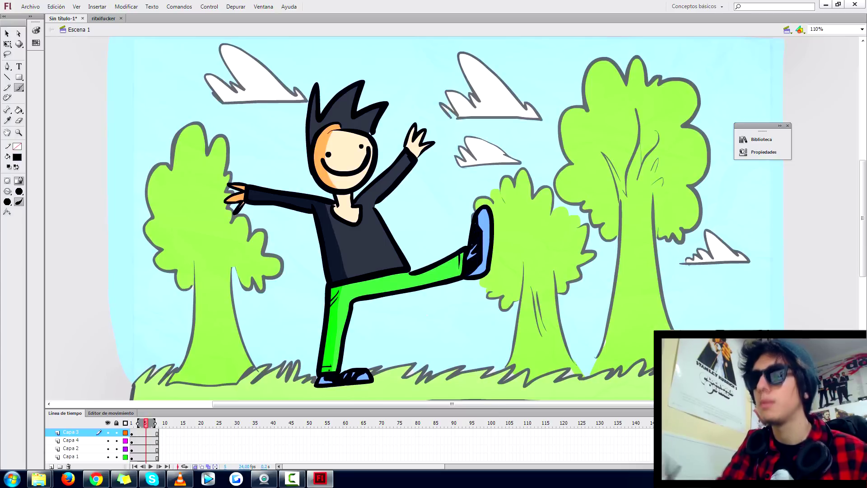
Brush black detail strokes on the sleeve cuff, hair and chin, plus a fold line below the shirt collar.
drag(250, 190, 251, 196)
drag(342, 107, 324, 121)
drag(345, 113, 333, 124)
drag(349, 115, 341, 125)
drag(346, 182, 347, 187)
drag(350, 182, 350, 188)
drag(353, 183, 353, 188)
drag(338, 226, 357, 232)
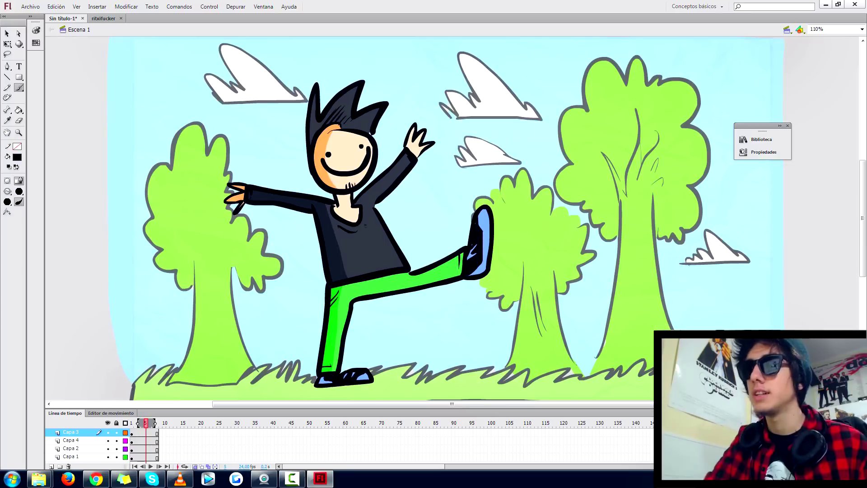
Select the whole character on Capa 3 and convert it into a symbol of type Gráfico.
key(q)
click(136, 432)
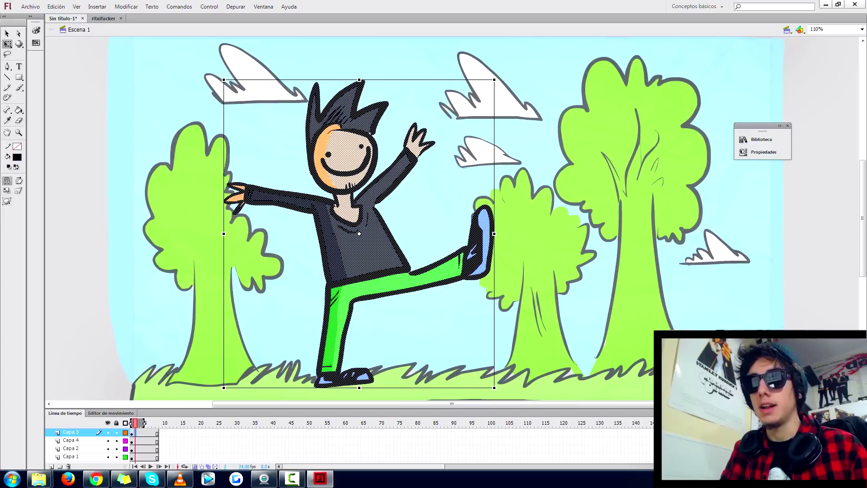
right_click(353, 253)
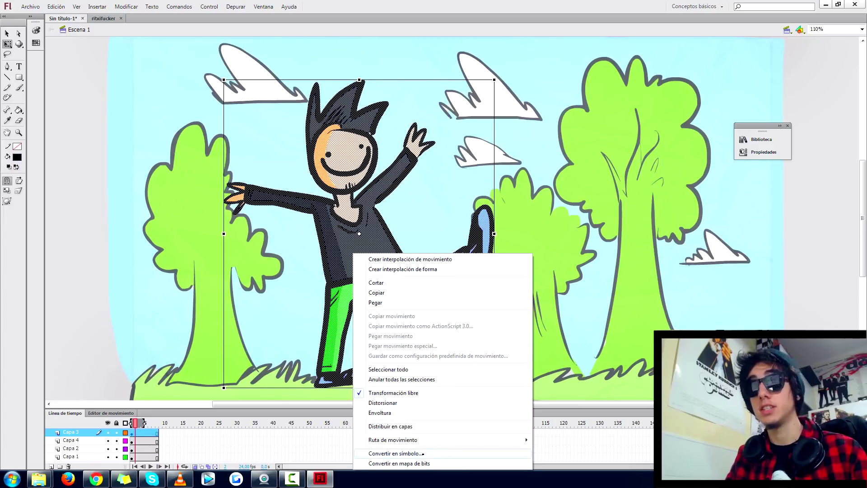
click(423, 453)
click(329, 263)
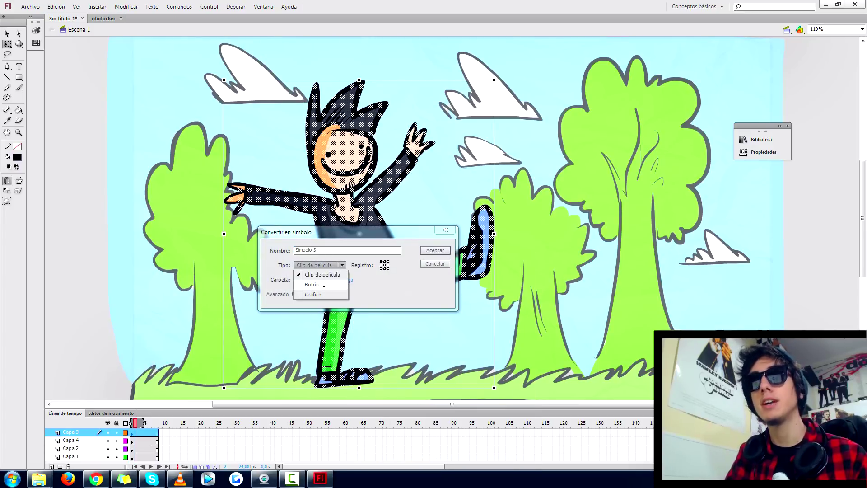
click(320, 295)
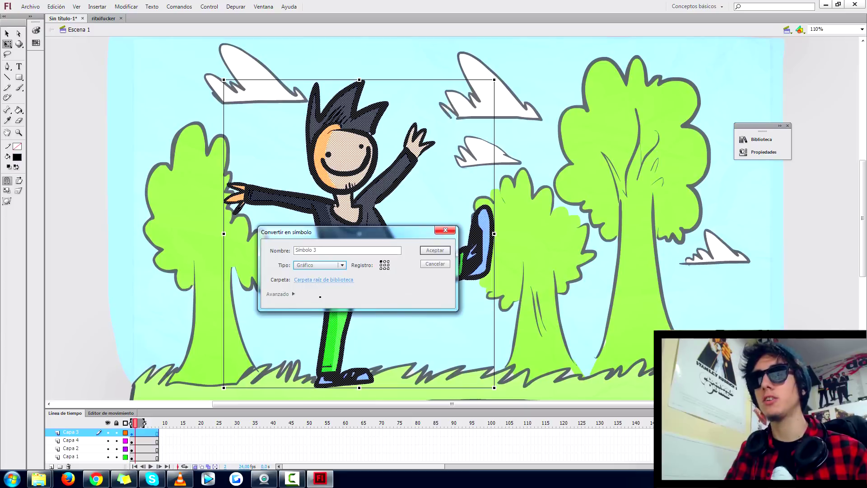
click(434, 249)
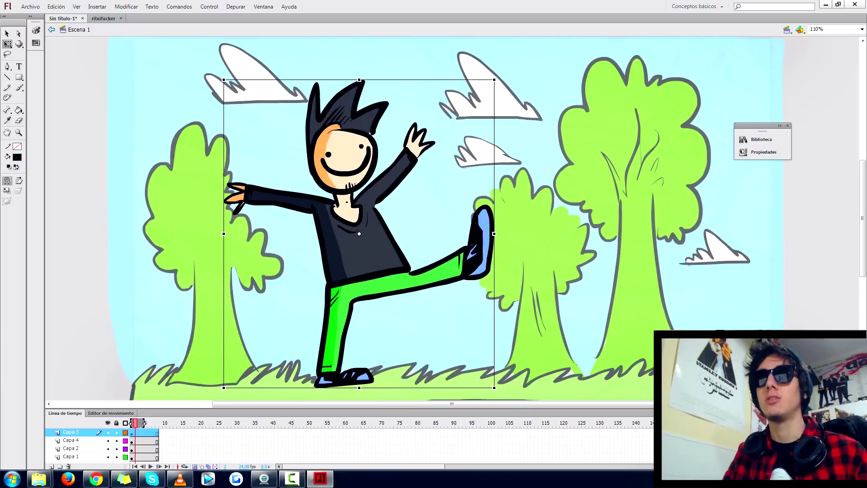
Open the character symbol for editing and insert a keyframe at frame 2 of its timeline.
double_click(371, 246)
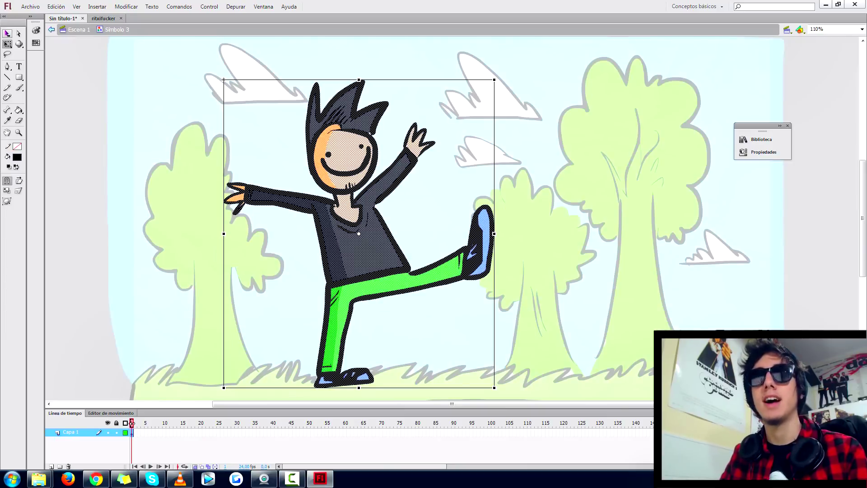
key(e)
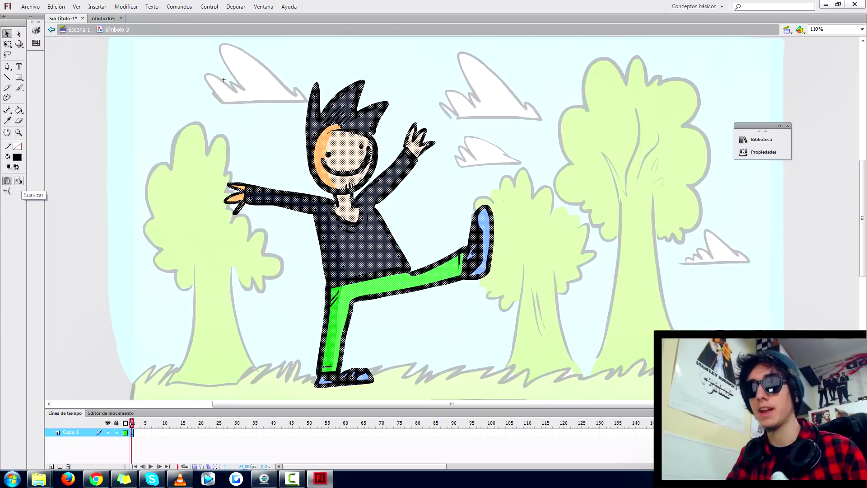
key(F6)
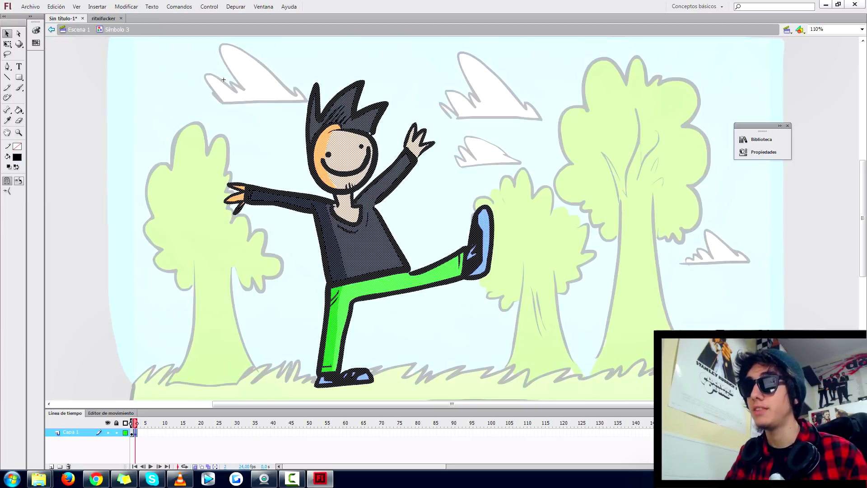
Insert a keyframe at frame 3 of the character symbol's timeline and return to Escena 1.
key(F6)
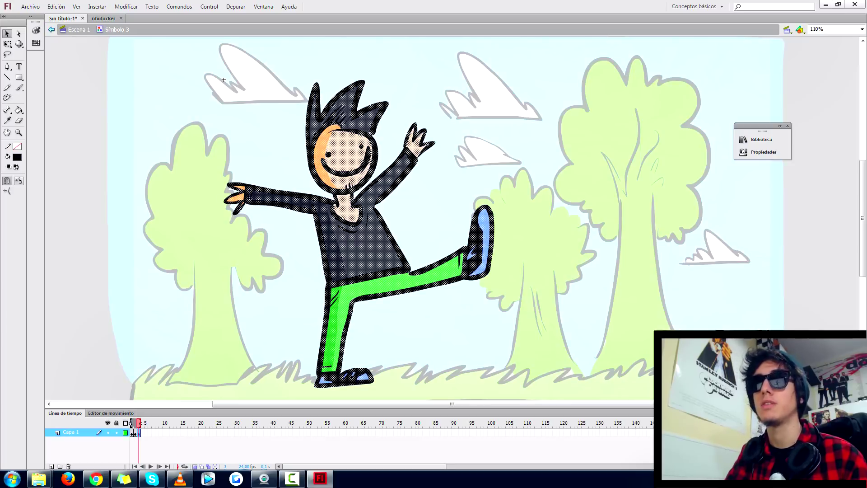
click(77, 30)
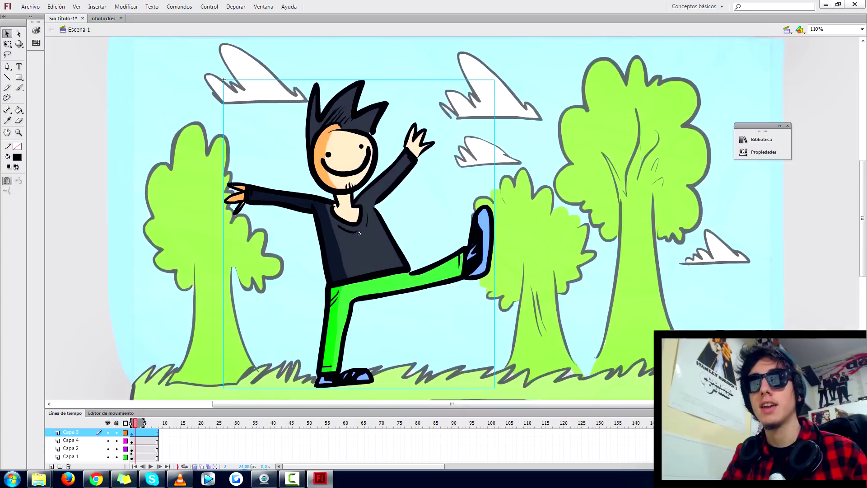
Play the main timeline to check the symbol's animation in the scene.
click(153, 73)
key(Return)
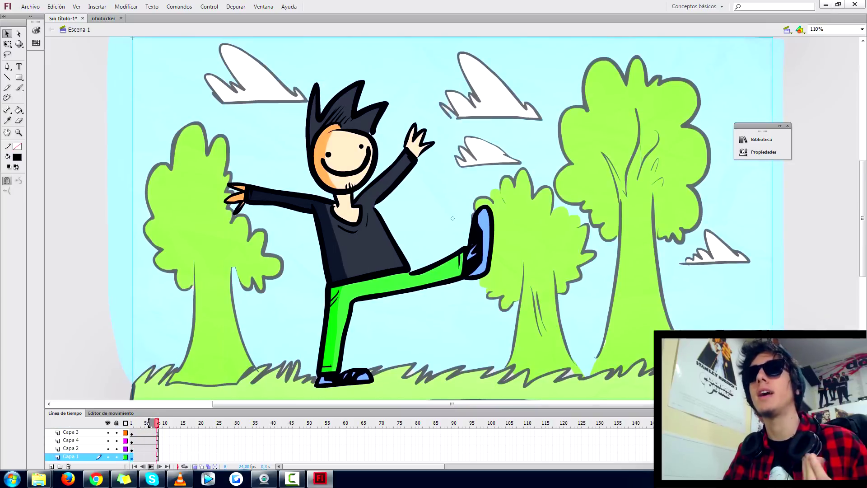
click(151, 466)
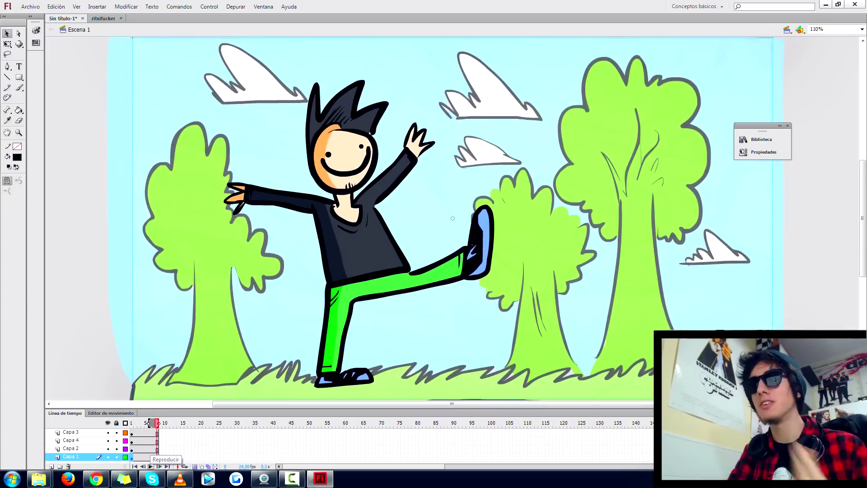
click(151, 466)
click(151, 466)
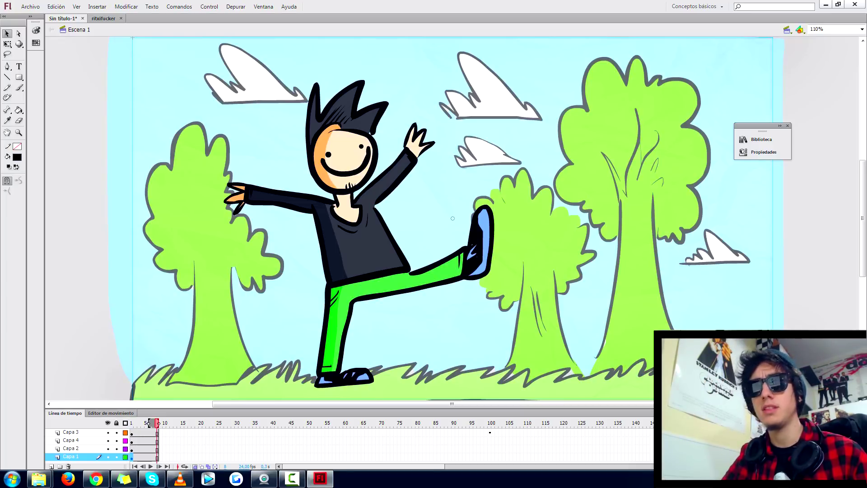
Extend Capa 3, Capa 4, Capa 2 and Capa 1 to frame 100 and play the timeline.
click(489, 433)
key(F5)
click(489, 441)
key(F5)
click(490, 448)
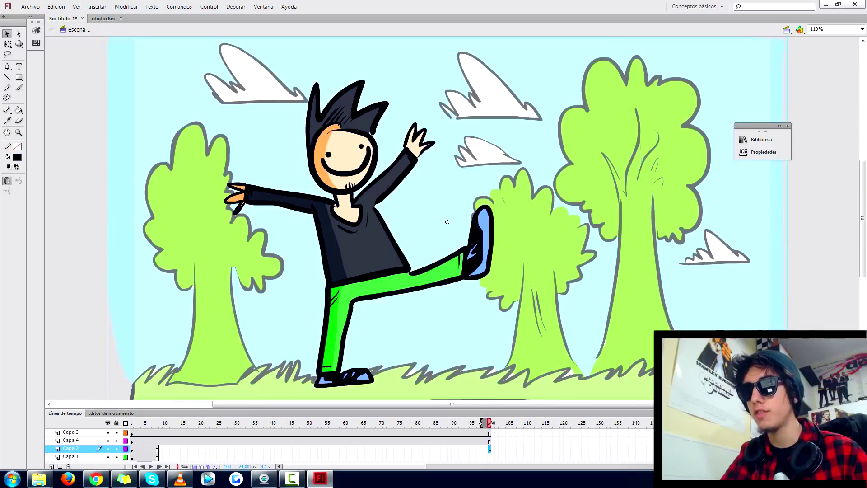
key(F5)
click(490, 456)
key(F5)
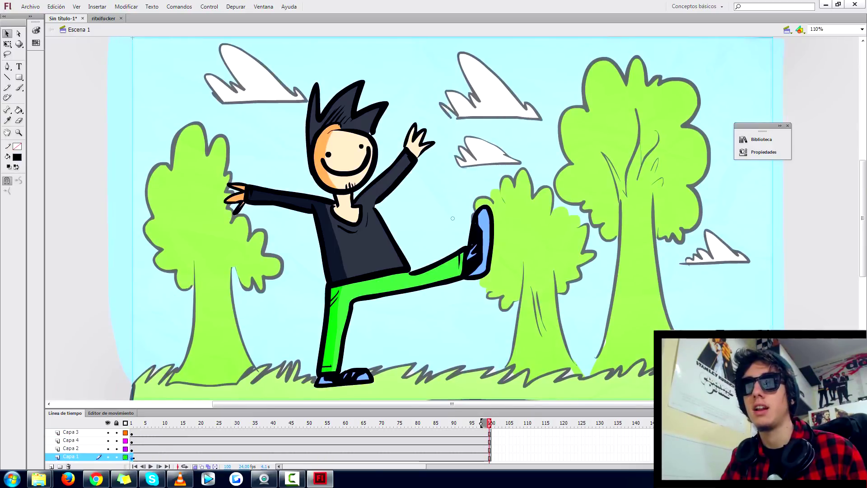
click(151, 466)
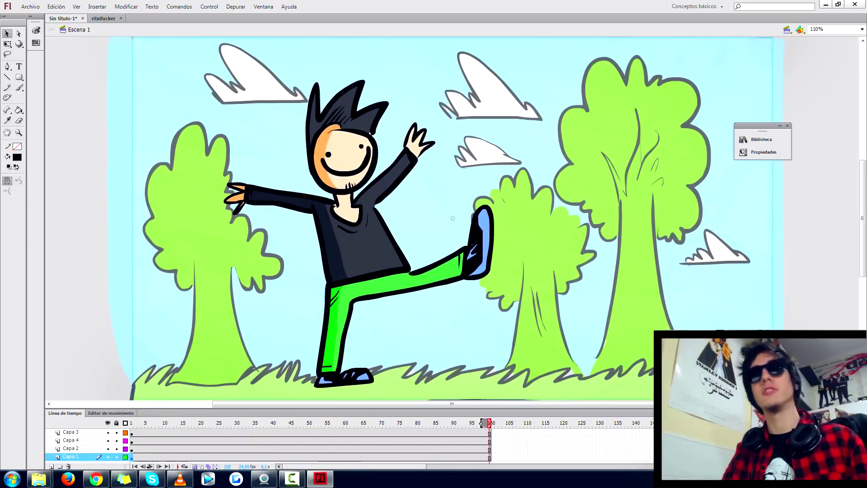
Create a motion tween for the character on Capa 3 and move him sideways onto the two right-hand trees at frame 100.
click(358, 234)
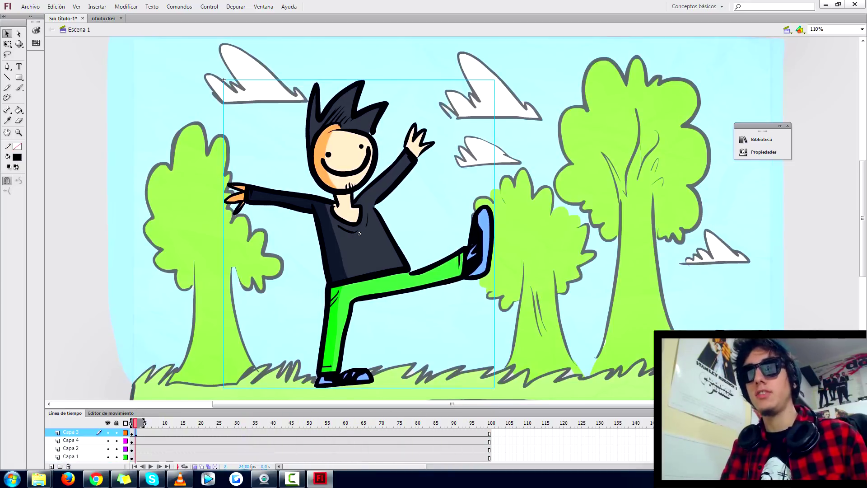
right_click(136, 432)
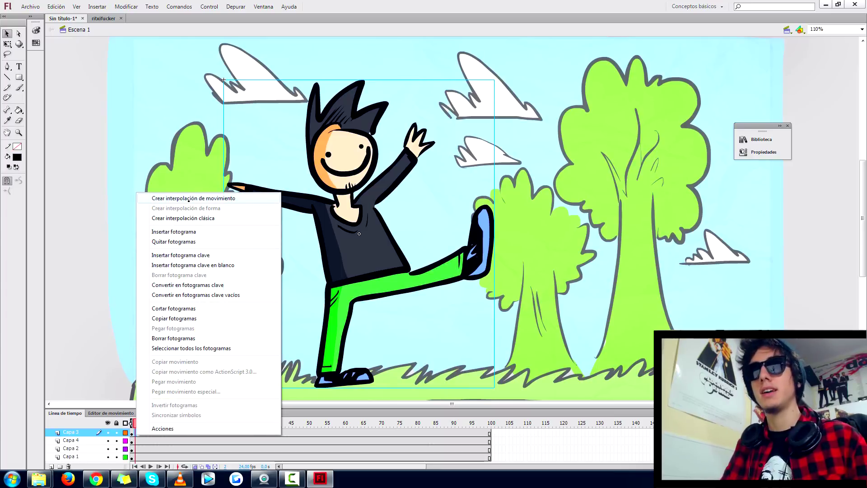
click(189, 199)
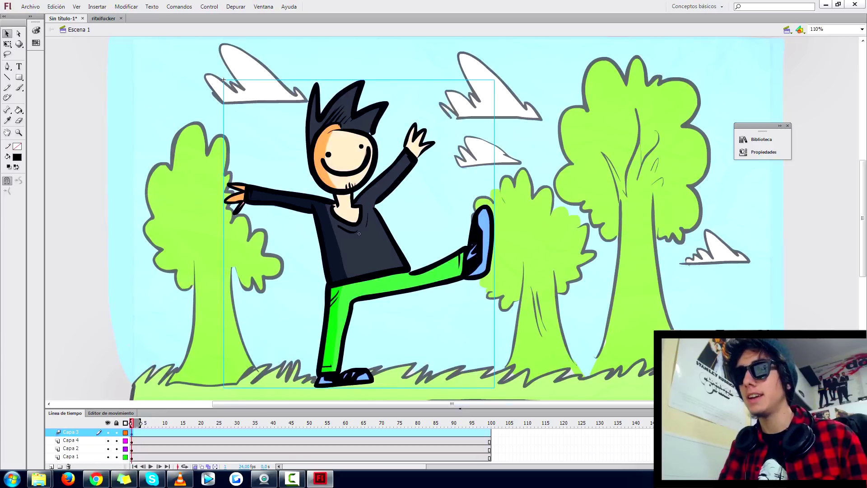
click(487, 434)
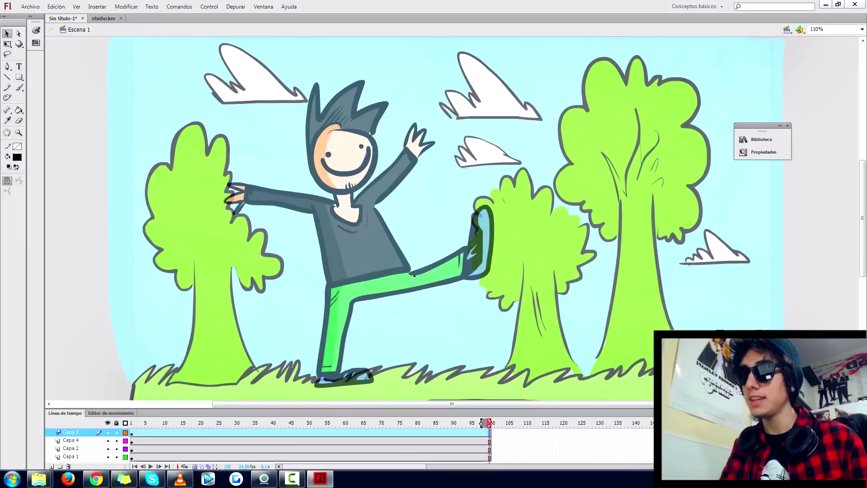
drag(366, 266, 549, 266)
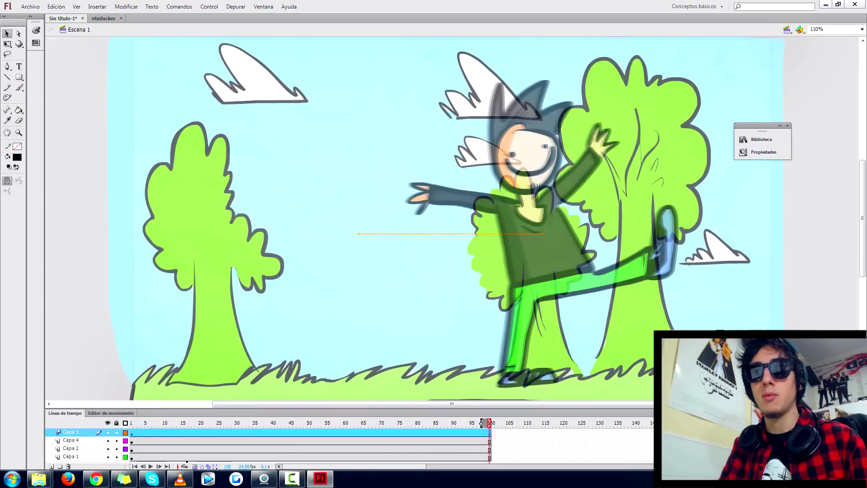
Turn off onion skinning and play the character's motion tween from frame 1.
click(195, 467)
click(131, 457)
click(150, 466)
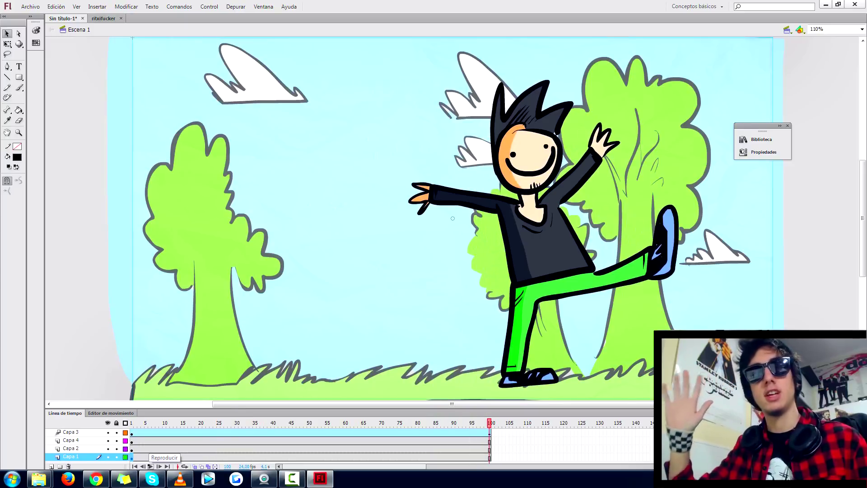
Remove the motion tween from Capa 3.
right_click(260, 432)
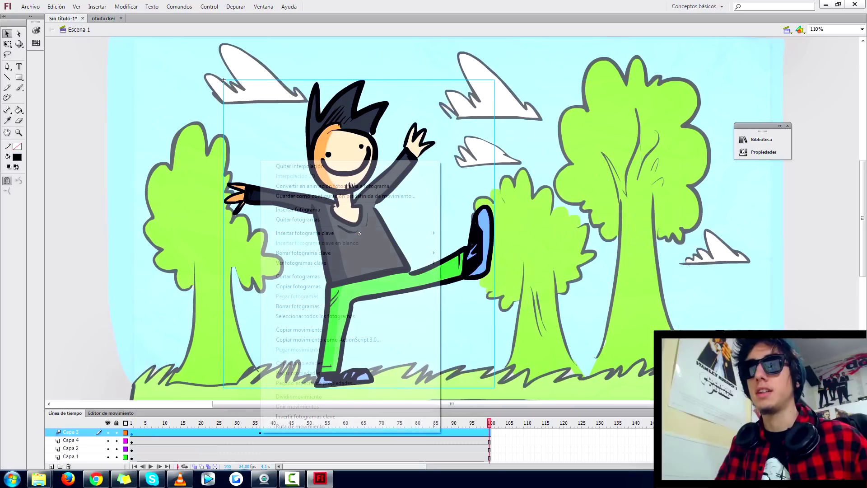
click(291, 167)
click(170, 456)
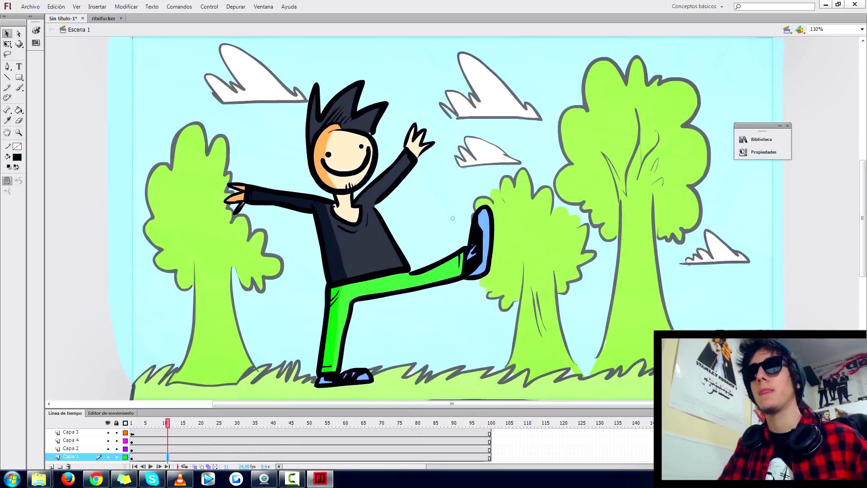
Delete the character from the keyframe at frame 2 of Capa 3.
click(131, 432)
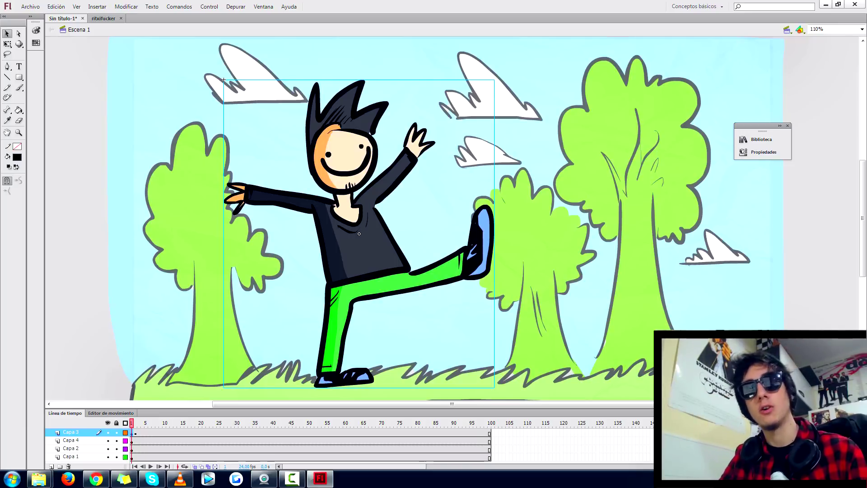
click(135, 432)
key(Delete)
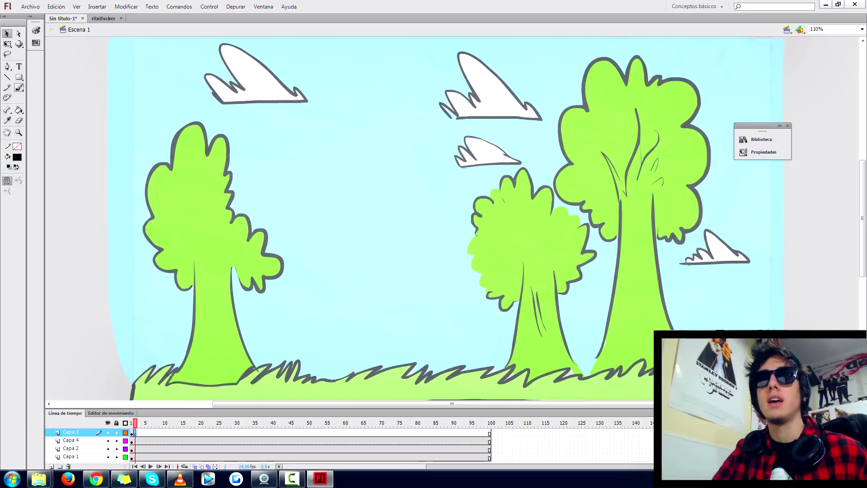
With onion skinning on, brush the character's head, eyes, smile and hair in black at frame 2 of Capa 3.
click(19, 87)
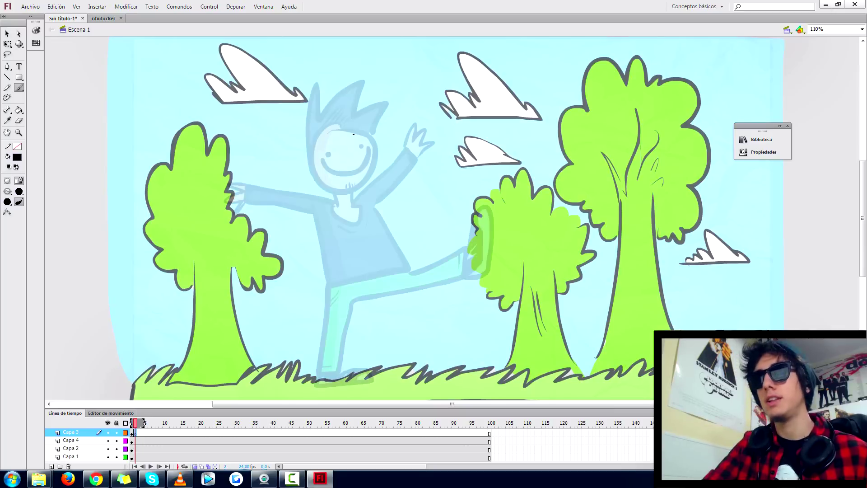
drag(353, 134, 330, 183)
key(ctrl+z)
mouse_move(347, 130)
mouse_down()
mouse_move(325, 131)
mouse_move(314, 153)
mouse_move(316, 174)
mouse_move(337, 187)
mouse_move(355, 187)
mouse_move(375, 159)
mouse_move(370, 141)
mouse_move(338, 128)
mouse_up()
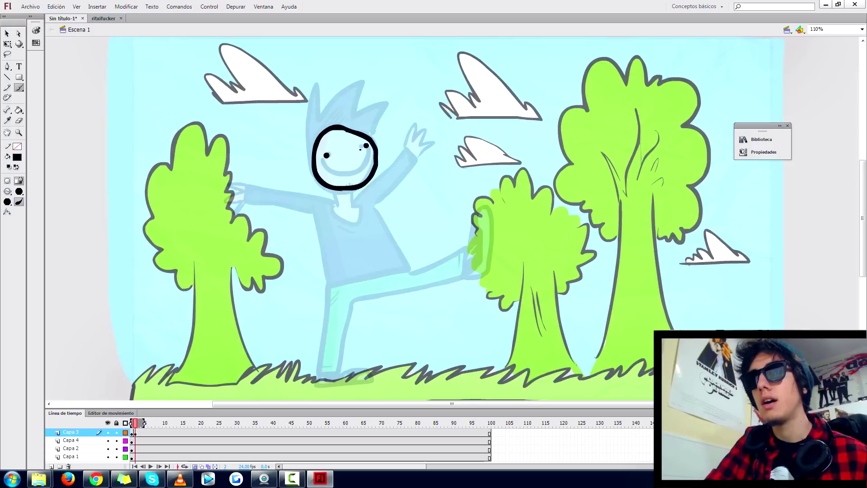
mouse_move(322, 160)
mouse_down()
mouse_move(334, 172)
mouse_move(366, 164)
mouse_move(368, 145)
mouse_move(341, 96)
mouse_move(375, 138)
mouse_up()
Brush the neck, torso, arms, hands, raised leg, standing leg and shoes at frame 2.
mouse_move(334, 192)
mouse_down()
mouse_move(358, 207)
mouse_move(316, 270)
mouse_move(424, 164)
mouse_up()
mouse_move(413, 152)
mouse_down()
mouse_move(352, 198)
mouse_move(425, 162)
mouse_up()
mouse_move(252, 175)
mouse_down()
mouse_move(229, 182)
mouse_move(250, 193)
mouse_up()
mouse_move(321, 290)
mouse_down()
mouse_move(350, 309)
mouse_move(466, 296)
mouse_up()
drag(401, 269, 468, 297)
mouse_move(309, 376)
mouse_down()
mouse_move(360, 381)
mouse_move(341, 372)
mouse_up()
Insert a blank keyframe at frame 3 and brush the head, eyes, smile, hair and neck slightly shifted from the onion skin.
key(F7)
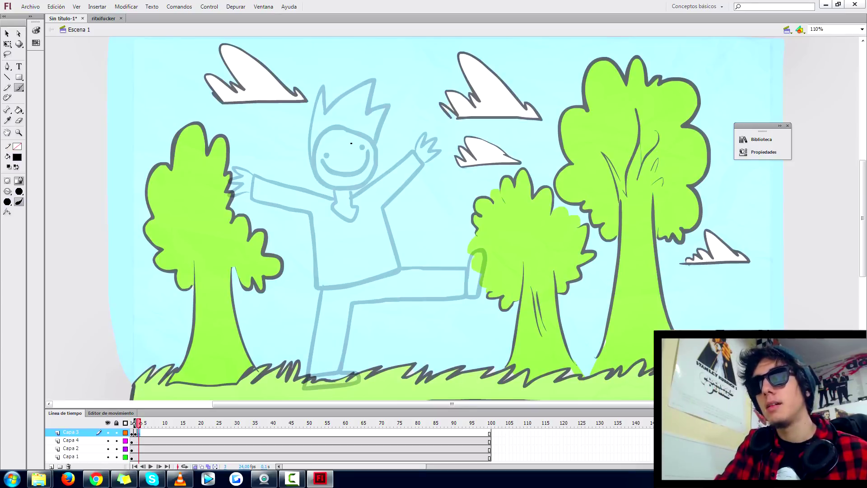
mouse_move(361, 135)
mouse_down()
mouse_move(330, 133)
mouse_move(323, 173)
mouse_move(364, 135)
mouse_up()
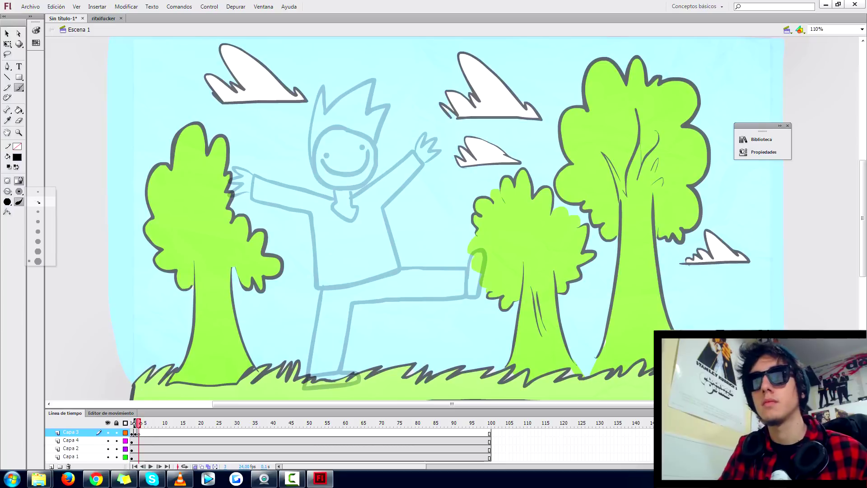
mouse_move(349, 128)
mouse_down()
mouse_move(341, 193)
mouse_move(349, 130)
mouse_move(379, 142)
mouse_up()
click(327, 155)
click(370, 158)
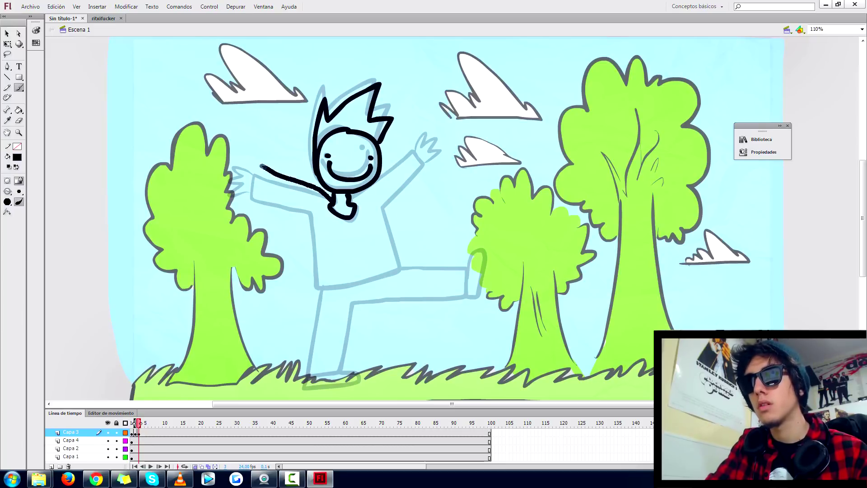
Brush the outstretched arms, hands, upright torso, lowering kick leg, standing leg and shoes at frame 3.
mouse_move(261, 165)
mouse_down()
mouse_move(307, 255)
mouse_move(383, 280)
mouse_up()
drag(261, 167, 256, 191)
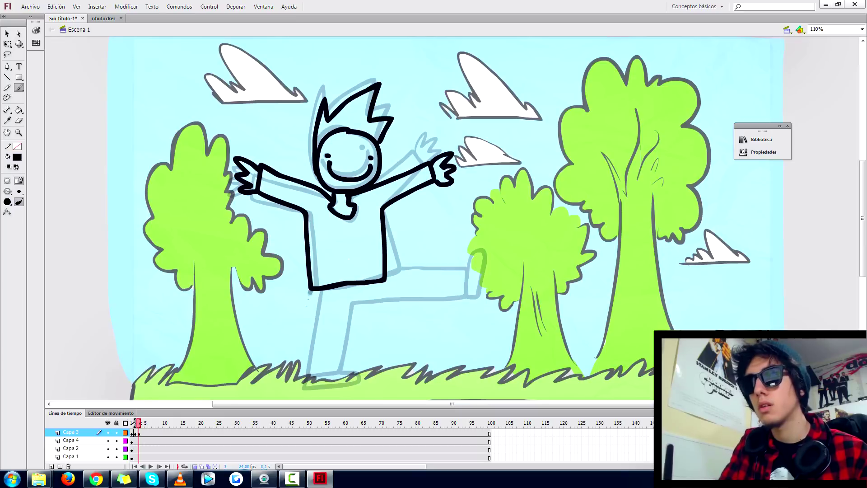
drag(311, 291, 287, 378)
mouse_move(330, 376)
mouse_down()
mouse_move(433, 329)
mouse_move(413, 298)
mouse_move(460, 309)
mouse_up()
mouse_move(384, 282)
mouse_down()
mouse_move(458, 308)
mouse_move(450, 333)
mouse_up()
drag(288, 377, 335, 376)
Insert a blank keyframe at frame 4 and brush the head tilted sideways with its face and hair, the collar, torso and arms.
key(F7)
mouse_move(396, 153)
mouse_down()
mouse_move(392, 208)
mouse_move(388, 149)
mouse_move(399, 198)
mouse_up()
key(ctrl+z)
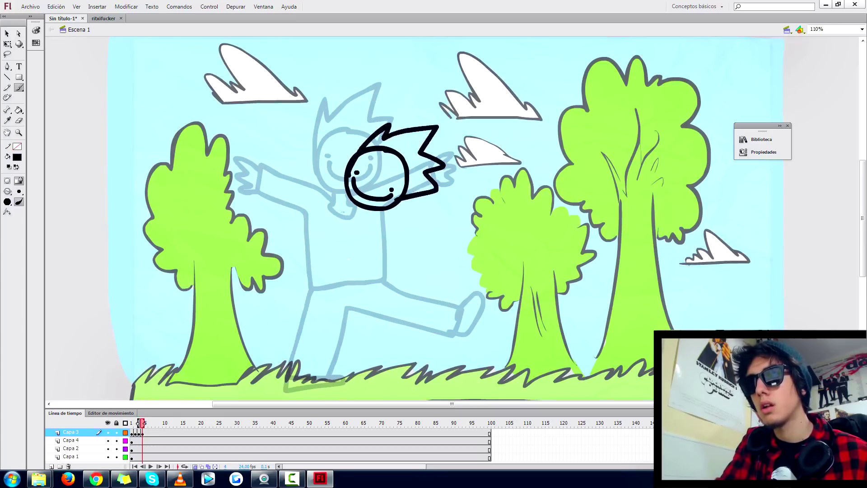
mouse_move(336, 199)
mouse_down()
mouse_move(309, 276)
mouse_move(378, 228)
mouse_up()
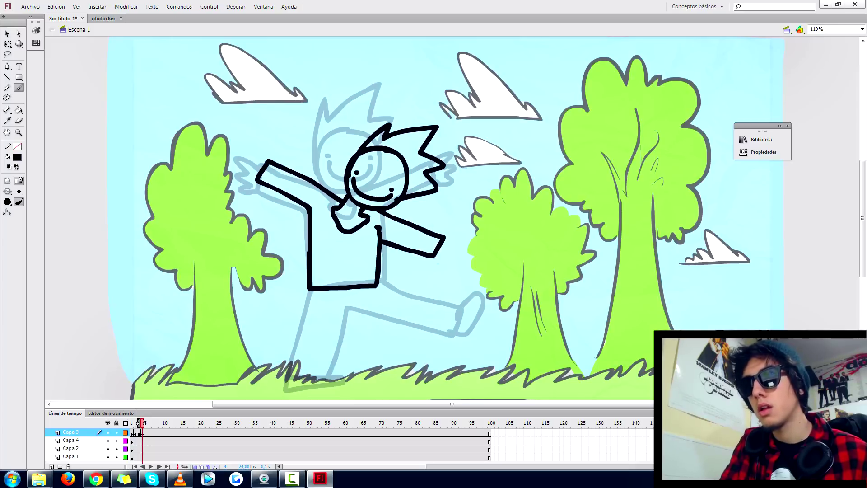
Brush the hands, two spread legs standing on the grass and the shoes at frame 4.
drag(240, 159, 257, 180)
mouse_move(311, 291)
mouse_down()
mouse_move(286, 356)
mouse_move(395, 382)
mouse_up()
drag(376, 287, 428, 364)
mouse_move(428, 363)
mouse_down()
mouse_move(453, 372)
mouse_move(427, 363)
mouse_up()
drag(276, 383, 313, 386)
Insert a blank keyframe at frame 5 and brush the tilted head with eyes, smile and spiky hair.
key(F7)
drag(388, 149, 386, 149)
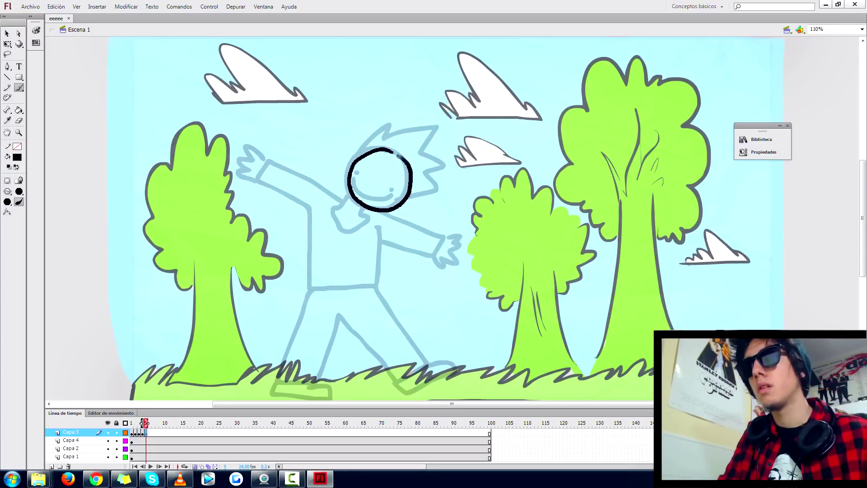
click(361, 167)
drag(359, 178, 393, 198)
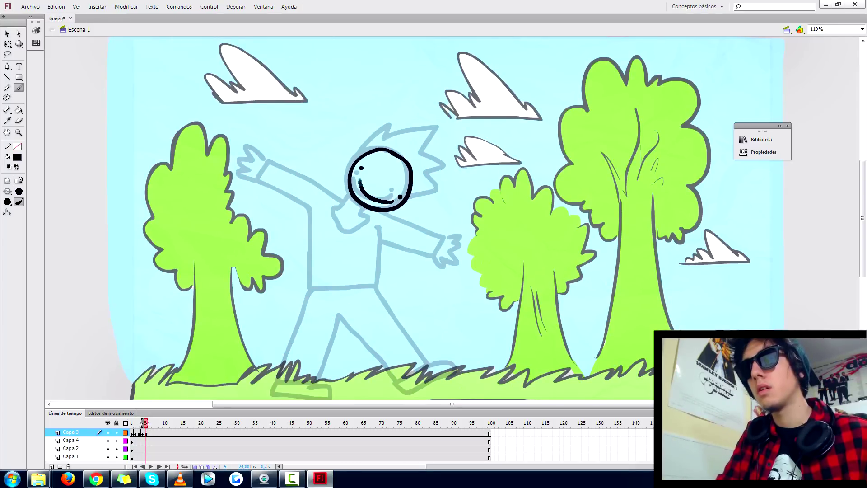
drag(361, 149, 412, 197)
Brush the leaning torso, one raised arm, one lowered arm, both legs and the shoes at frame 5.
mouse_move(300, 244)
mouse_down()
mouse_move(355, 288)
mouse_move(375, 243)
mouse_move(441, 282)
mouse_up()
drag(286, 267, 322, 386)
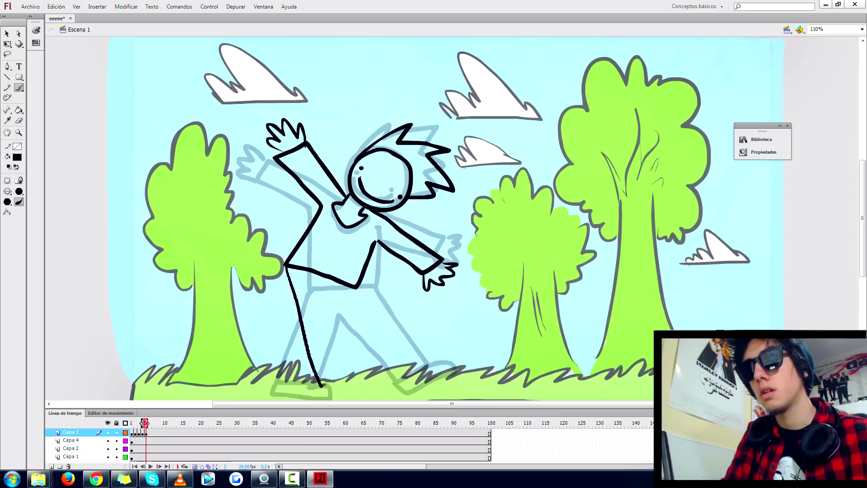
drag(327, 301, 352, 377)
drag(357, 289, 337, 318)
drag(297, 307, 285, 380)
drag(306, 343, 283, 381)
drag(323, 384, 377, 388)
Insert a blank keyframe at frame 6 and brush the head, face and hair plus the torso, arms and hands.
key(F7)
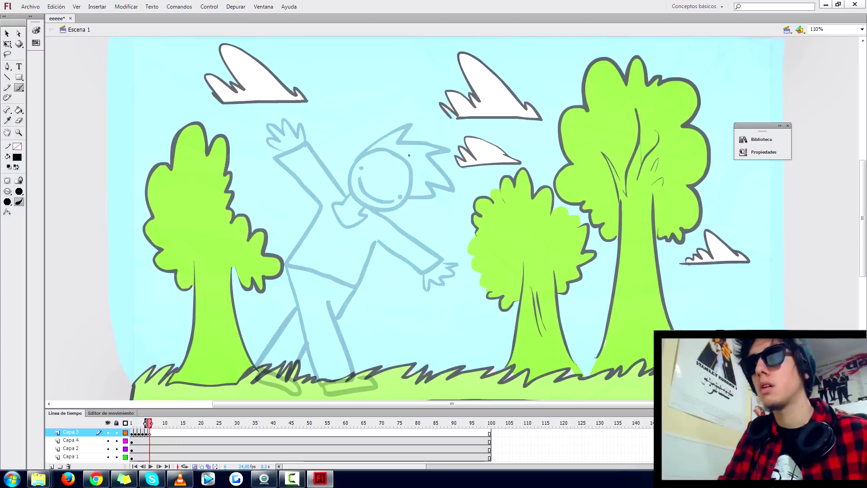
drag(398, 148, 408, 153)
click(371, 166)
click(410, 187)
mouse_move(282, 157)
mouse_down()
mouse_move(378, 298)
mouse_move(379, 240)
mouse_up()
drag(385, 220, 382, 247)
drag(462, 232, 456, 250)
drag(353, 171, 422, 190)
Brush the crossed walking legs and both shoes at frame 6.
mouse_move(305, 287)
mouse_down()
mouse_move(350, 383)
mouse_move(353, 310)
mouse_move(356, 318)
mouse_up()
mouse_move(312, 306)
mouse_down()
mouse_move(315, 342)
mouse_move(324, 332)
mouse_up()
drag(253, 373, 286, 387)
drag(354, 393, 380, 378)
Insert a blank keyframe at frame 7 and brush the more upright head with eyes, wide smile and spiky hair.
key(F7)
drag(389, 129, 427, 158)
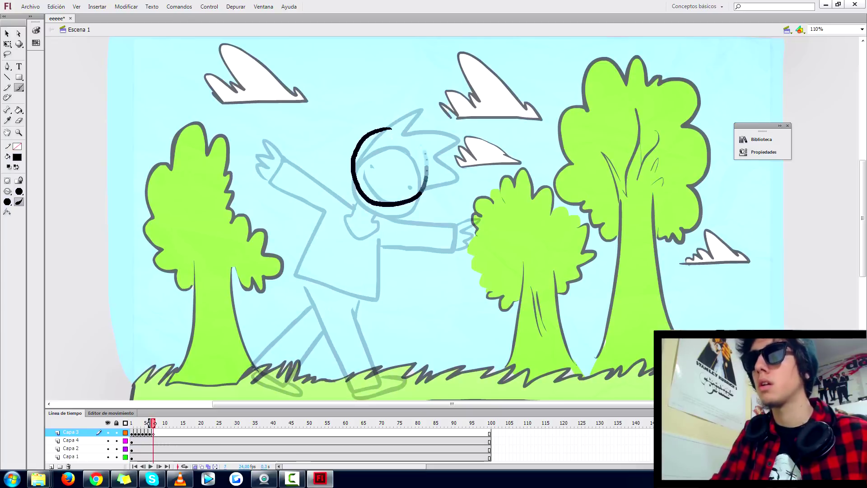
click(363, 166)
click(416, 153)
drag(366, 177, 419, 158)
drag(354, 121, 422, 137)
Brush the collar, torso, outstretched arms, hands, overlapping legs and shoes at frame 7.
mouse_move(389, 201)
mouse_down()
mouse_move(388, 233)
mouse_move(346, 301)
mouse_move(454, 197)
mouse_up()
drag(349, 307, 414, 376)
drag(400, 304, 401, 324)
drag(394, 317, 415, 376)
drag(414, 379, 389, 394)
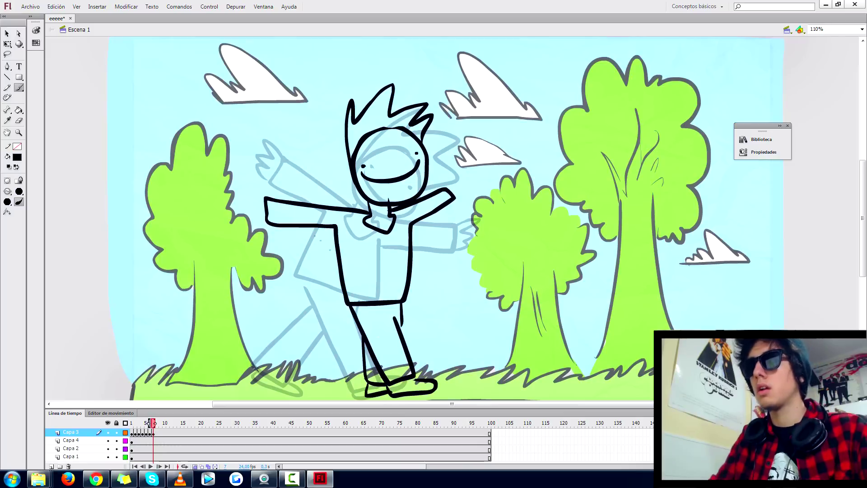
drag(447, 187, 459, 194)
Insert a blank keyframe at frame 8 and brush the upright head with eyes, smile and spiky hair.
key(F7)
drag(404, 127, 433, 173)
click(423, 146)
drag(379, 173, 426, 157)
drag(356, 156, 426, 133)
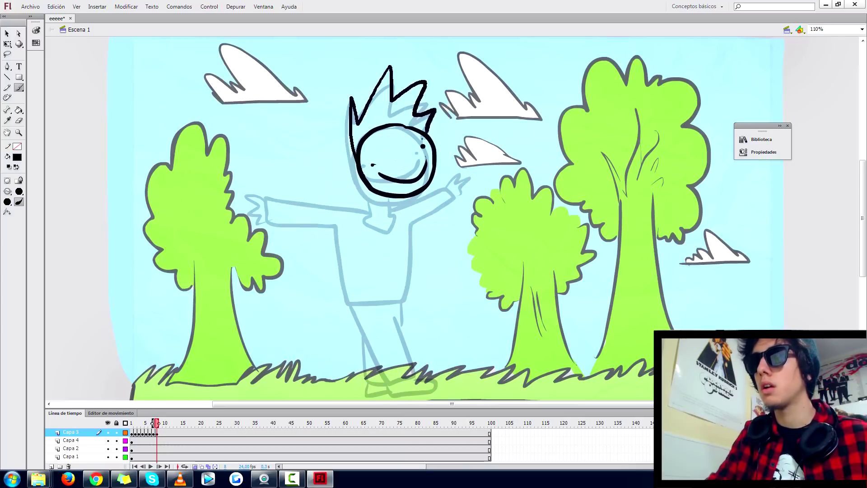
Brush the neck, torso, arms, hands, both legs and shoes at frame 8.
mouse_move(381, 195)
mouse_down()
mouse_move(404, 198)
mouse_move(368, 312)
mouse_move(404, 195)
mouse_up()
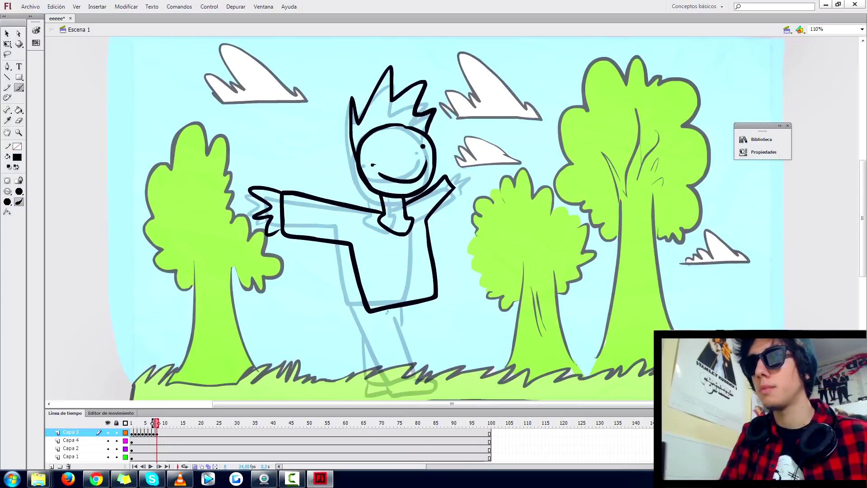
drag(372, 312, 350, 375)
drag(398, 321, 388, 361)
drag(433, 300, 424, 368)
drag(408, 321, 401, 366)
drag(349, 377, 406, 386)
drag(406, 375, 441, 384)
drag(449, 185, 460, 163)
Insert a blank keyframe at frame 9 and brush the head shifted forward, with eyes, wide smile and spiky hair.
key(F7)
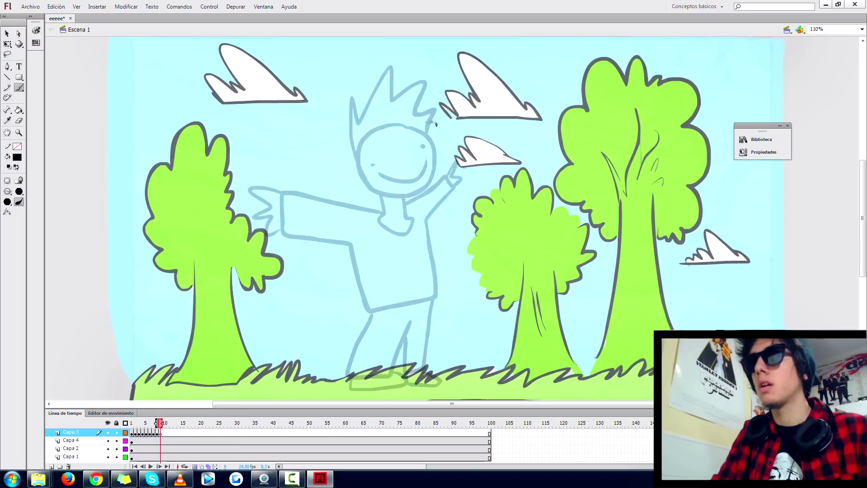
drag(436, 124, 434, 127)
click(395, 151)
drag(398, 163, 447, 148)
drag(391, 138, 475, 122)
mouse_move(401, 204)
mouse_down()
mouse_move(451, 297)
mouse_move(475, 168)
mouse_up()
key(ctrl+z)
Brush the torso, arms, hand, wide-striding legs and both shoes at frame 9.
drag(374, 308, 366, 379)
drag(366, 378, 496, 370)
drag(452, 295, 496, 370)
drag(335, 357, 367, 381)
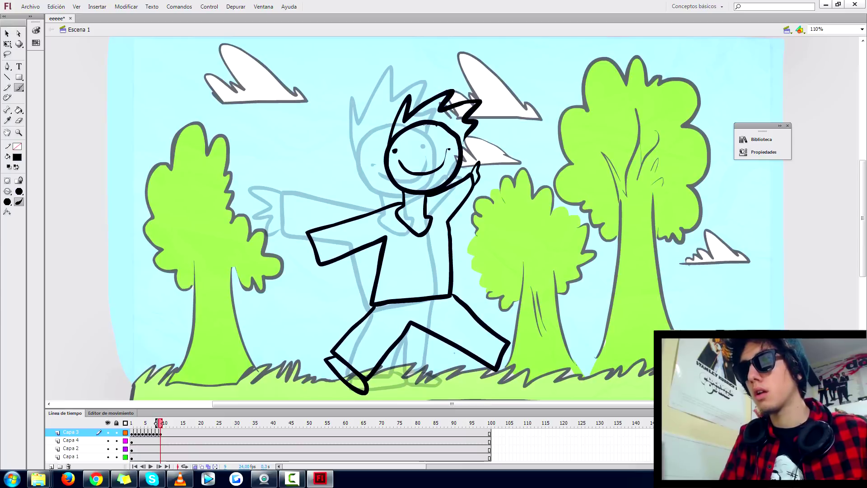
drag(509, 342, 503, 364)
mouse_move(309, 240)
mouse_down()
mouse_move(297, 263)
mouse_move(316, 262)
mouse_up()
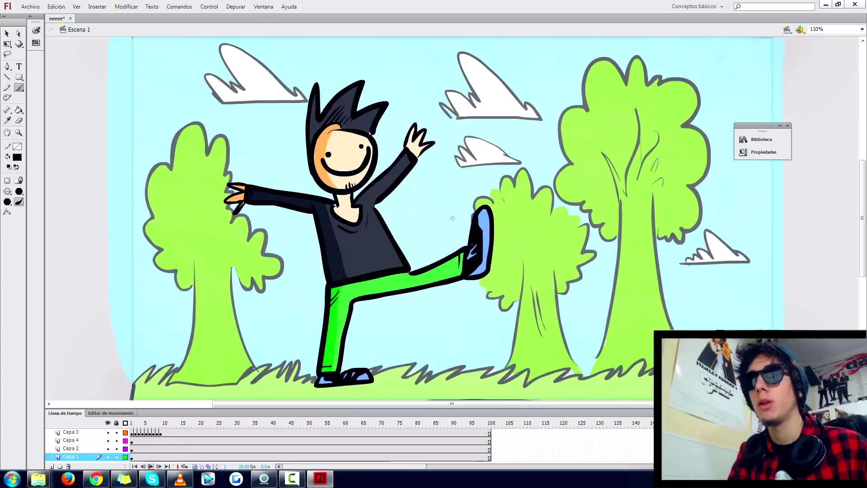
Play back the frame-by-frame animation and compare its first frame with frame 9.
key(Return)
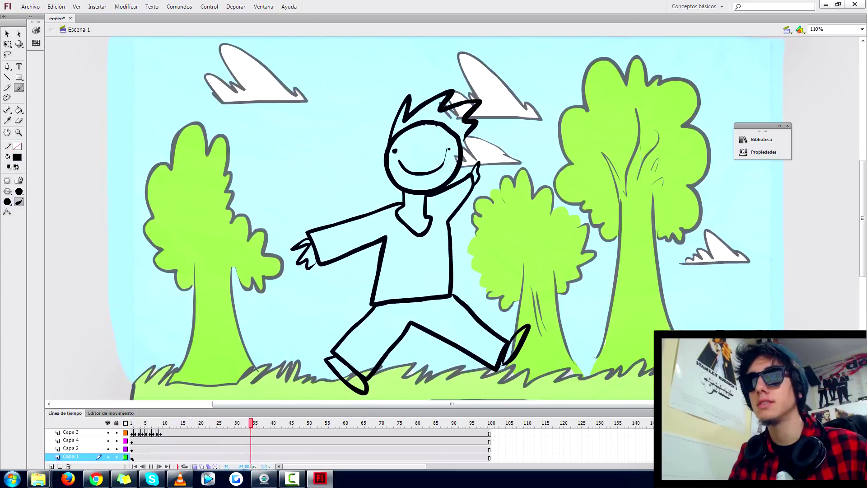
click(131, 423)
click(160, 432)
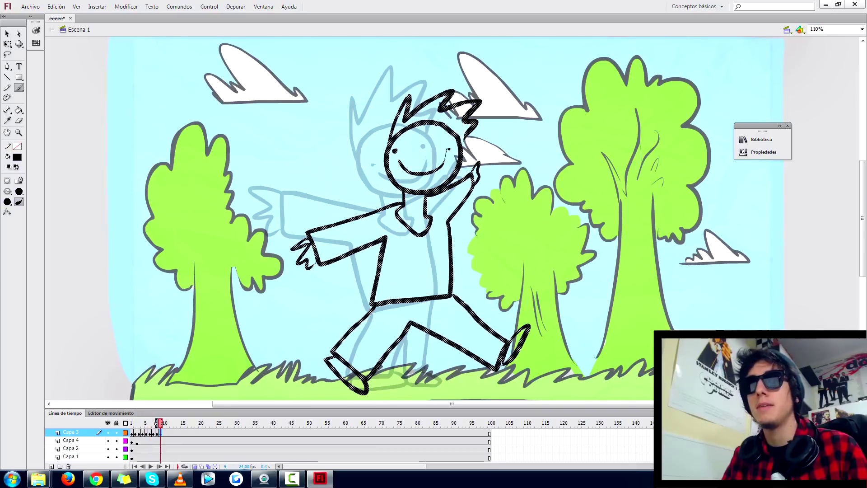
click(131, 456)
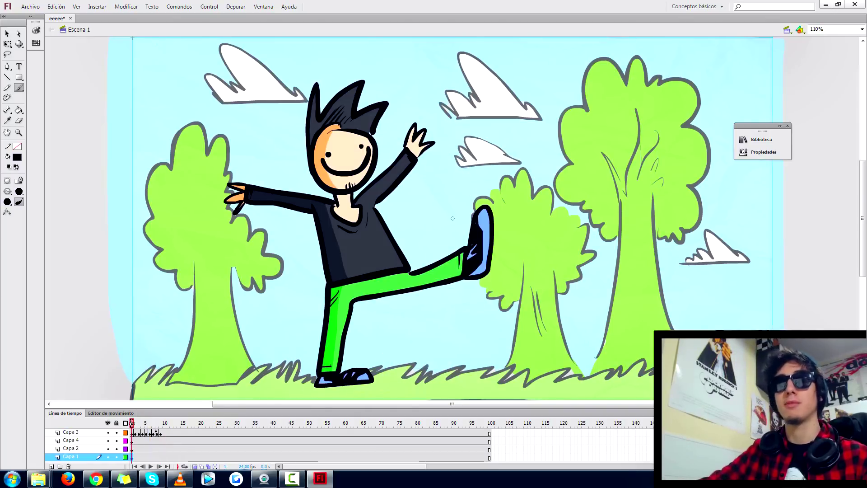
Cover the stage with a solid black rectangle on blank keyframes at frame 10 and turn off onion skinning.
click(161, 432)
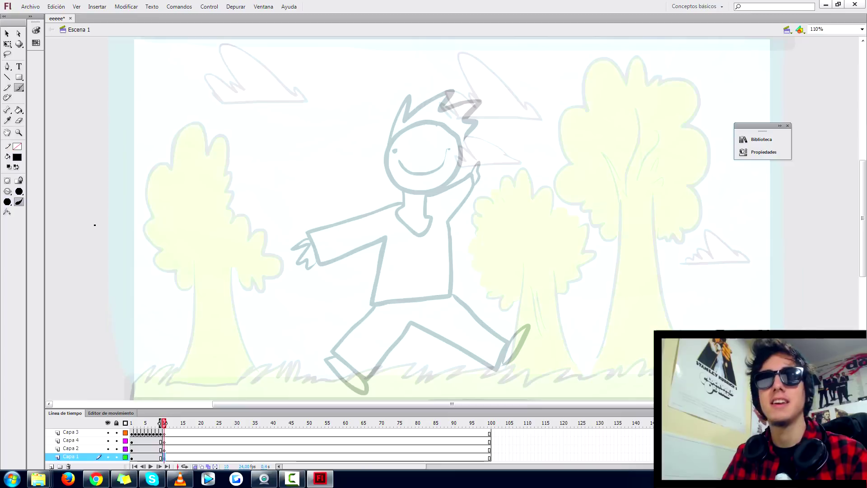
drag(132, 37, 774, 400)
click(195, 467)
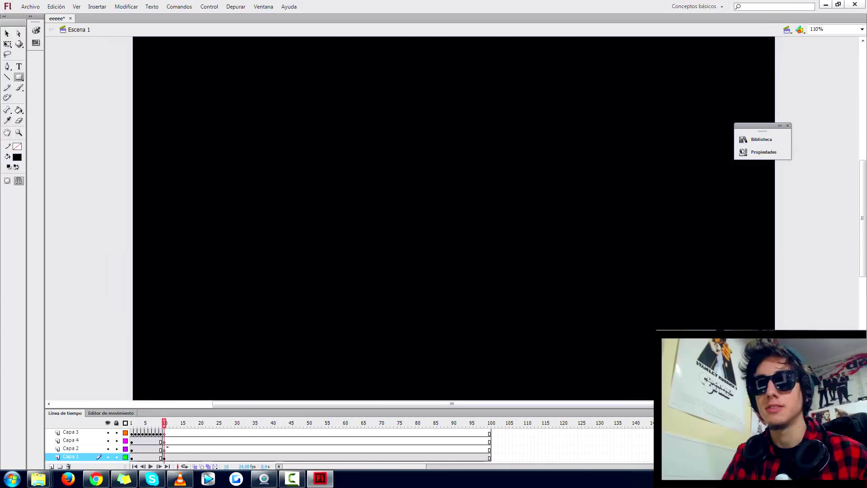
Hand-letter a message over the black background on Capa 2 at frame 10, using the Brush tool in white.
click(71, 448)
click(18, 88)
click(17, 157)
click(25, 203)
click(18, 158)
click(24, 209)
drag(356, 200, 410, 193)
drag(429, 195, 458, 198)
drag(499, 153, 503, 201)
drag(631, 196, 660, 203)
drag(367, 296, 411, 297)
mouse_move(377, 274)
mouse_down()
mouse_move(400, 270)
mouse_move(458, 218)
mouse_up()
mouse_move(526, 236)
mouse_down()
mouse_move(527, 290)
mouse_move(546, 294)
mouse_up()
mouse_move(607, 294)
mouse_down()
mouse_move(636, 235)
mouse_move(730, 302)
mouse_up()
Insert a blank keyframe at frame 42 on Capa 2 and brush "LIKE Y" in large white letters.
click(279, 450)
key(F7)
mouse_move(276, 126)
mouse_down()
mouse_move(276, 153)
mouse_move(325, 191)
mouse_up()
drag(323, 115, 345, 195)
drag(419, 108, 476, 164)
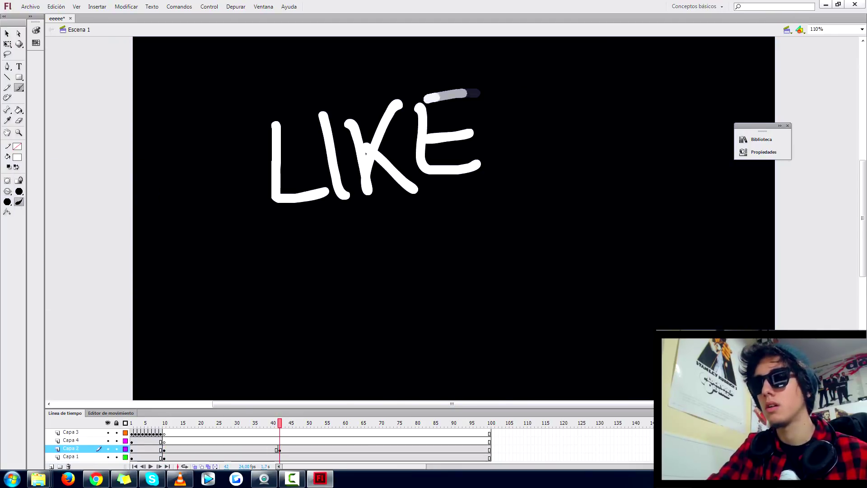
drag(569, 100, 546, 193)
Brush "FAV PARA MAS" in white on two lines below the first words at frame 42.
drag(307, 314, 363, 303)
drag(294, 277, 427, 198)
drag(451, 404, 469, 404)
drag(445, 388, 629, 372)
drag(551, 343, 647, 321)
drag(686, 301, 633, 365)
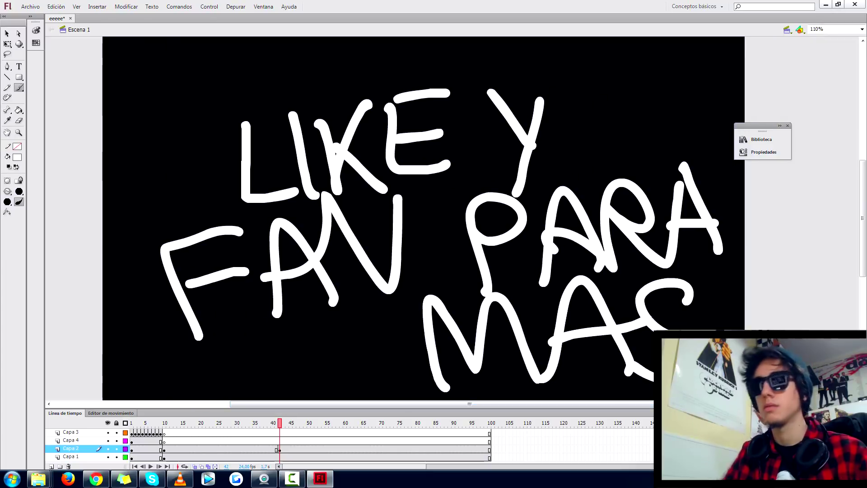